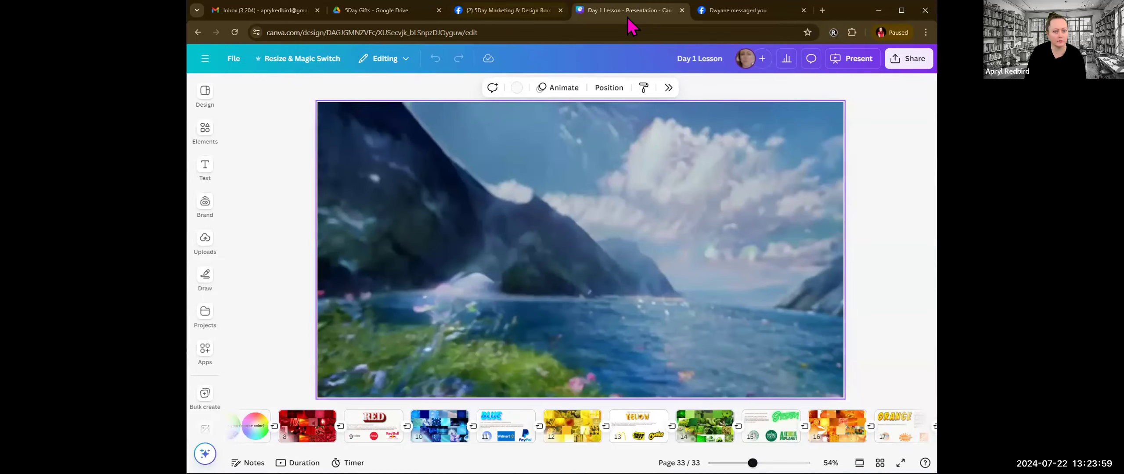
# Step: Open the "5DAY PDF LINKS & ASSIGNMENTS" design from the recent designs on the home page
pyautogui.click(203, 57)
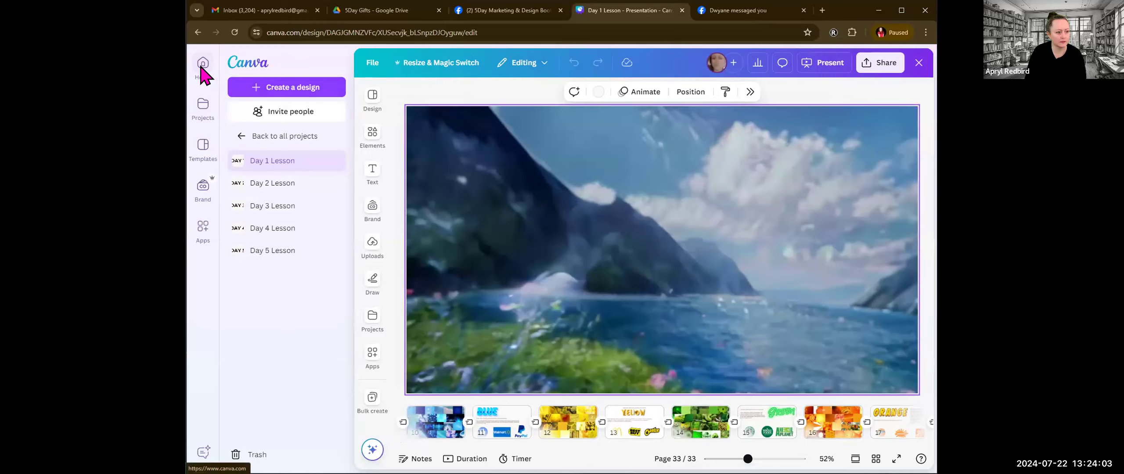
pyautogui.click(202, 66)
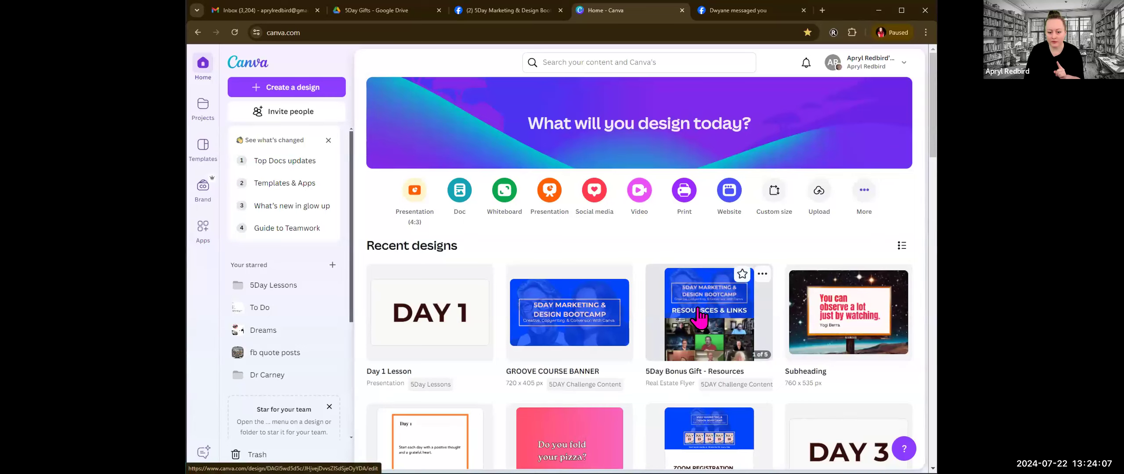
pyautogui.scroll(-2, 711, 316)
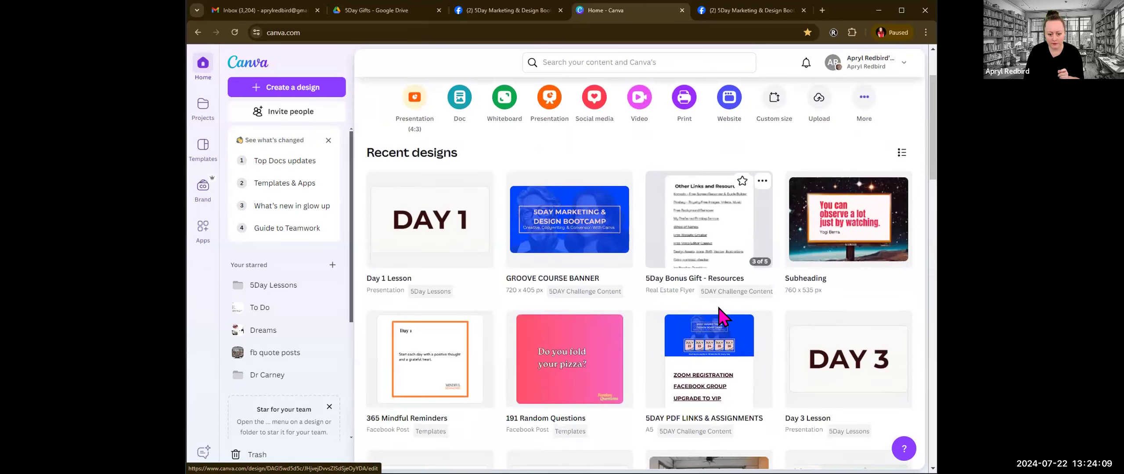
pyautogui.click(749, 352)
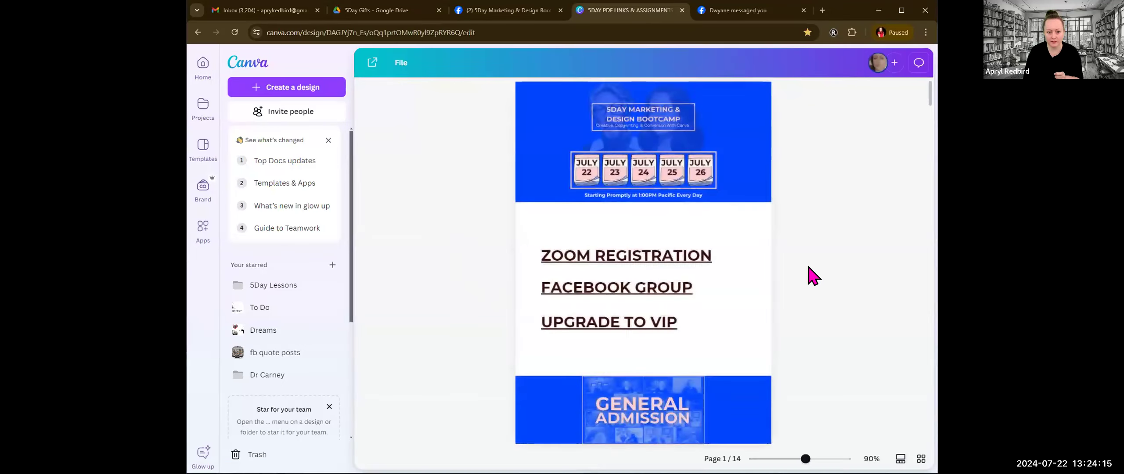
# Step: Follow the LOGO TEMPLATE link on the Homework Day 1 page and open the shared template for editing
pyautogui.scroll(-6, 758, 196)
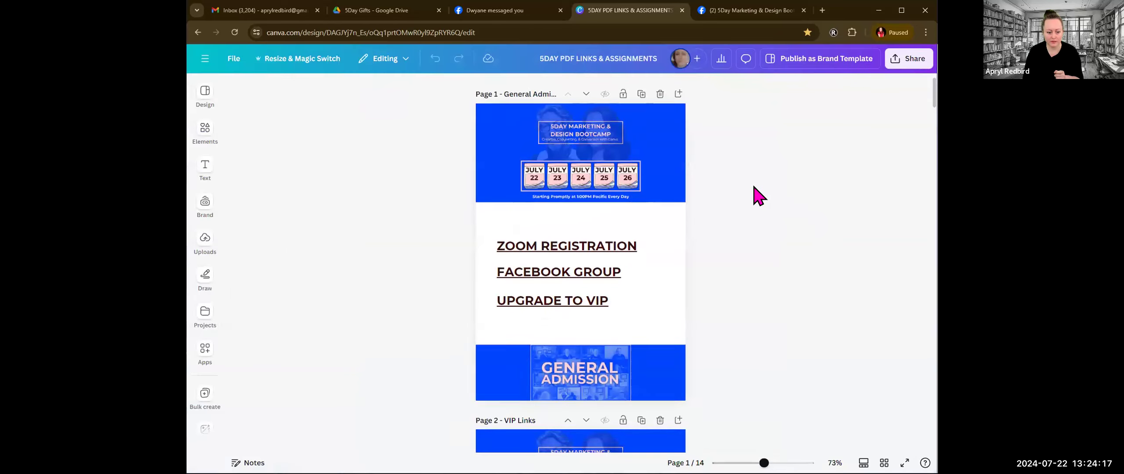
pyautogui.scroll(-2, 746, 192)
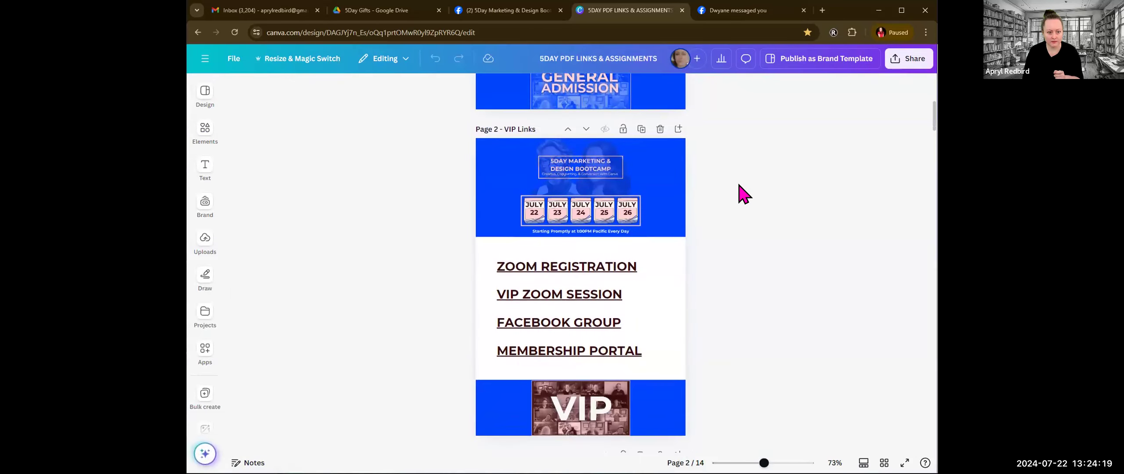
pyautogui.scroll(-5, 740, 193)
pyautogui.scroll(-5, 740, 193)
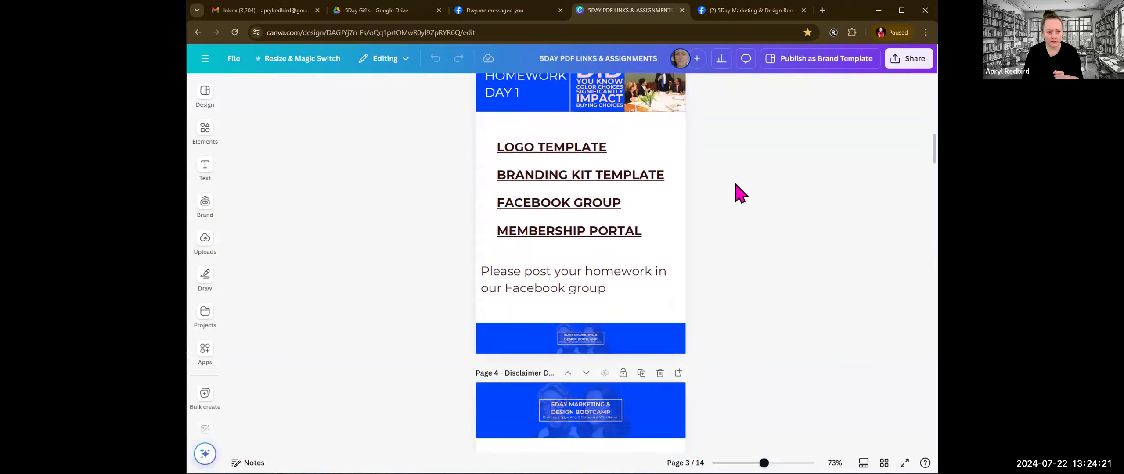
pyautogui.scroll(1, 560, 218)
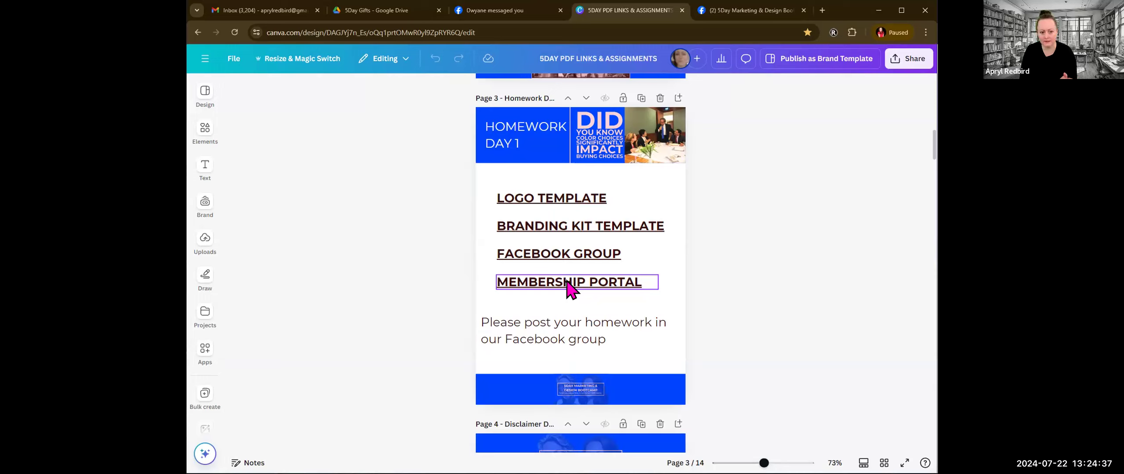
pyautogui.click(539, 199)
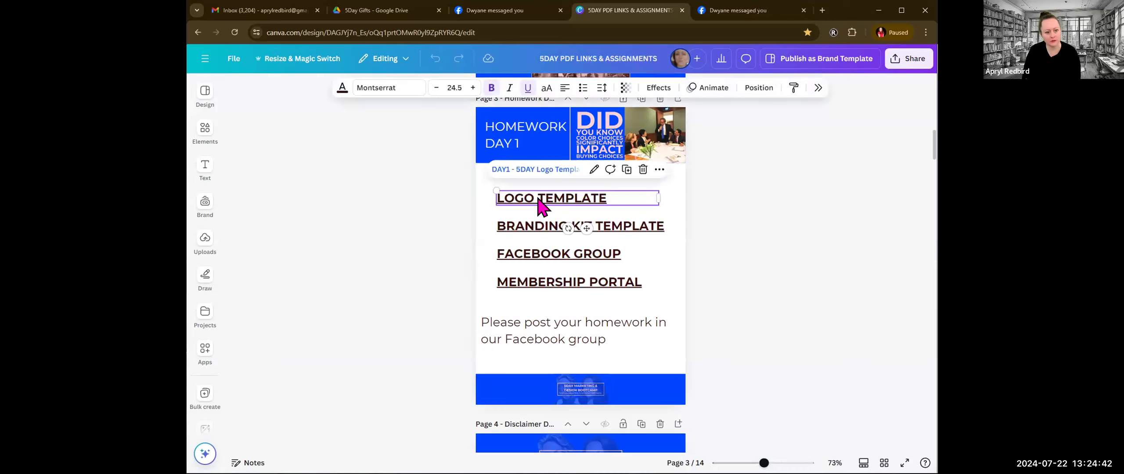
pyautogui.click(540, 171)
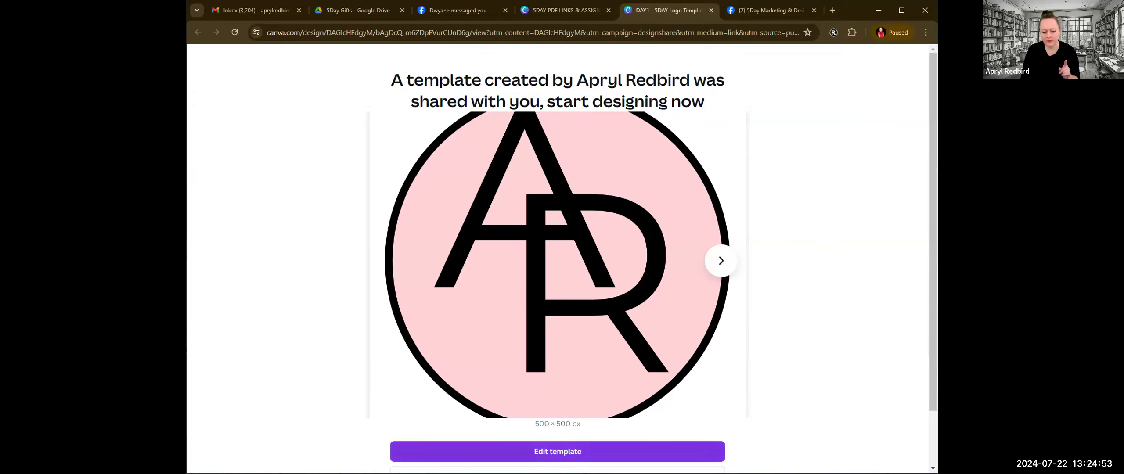
pyautogui.click(558, 451)
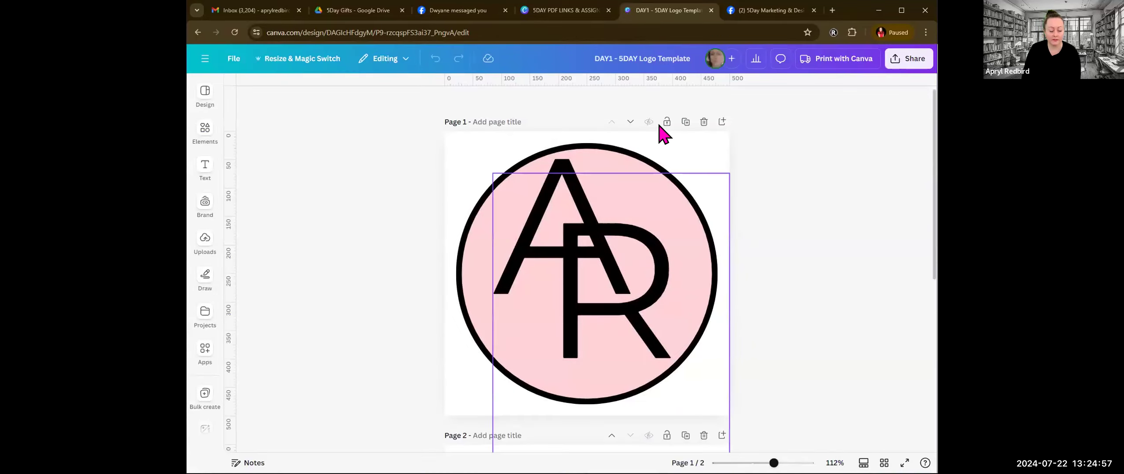
# Step: Examine the two logo versions on pages 1 and 2 of the template
pyautogui.scroll(-5, 735, 237)
pyautogui.scroll(3, 692, 321)
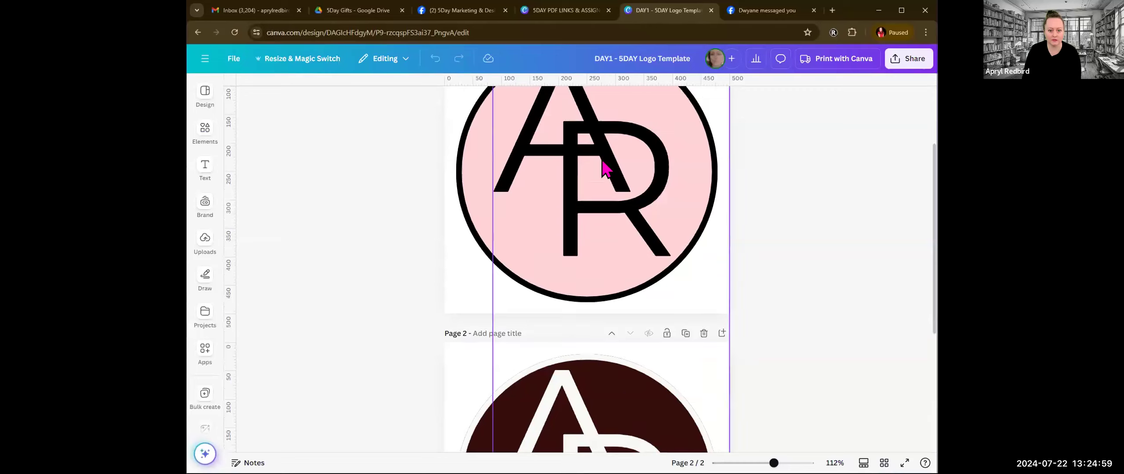
pyautogui.scroll(-3, 639, 373)
pyautogui.scroll(5, 639, 325)
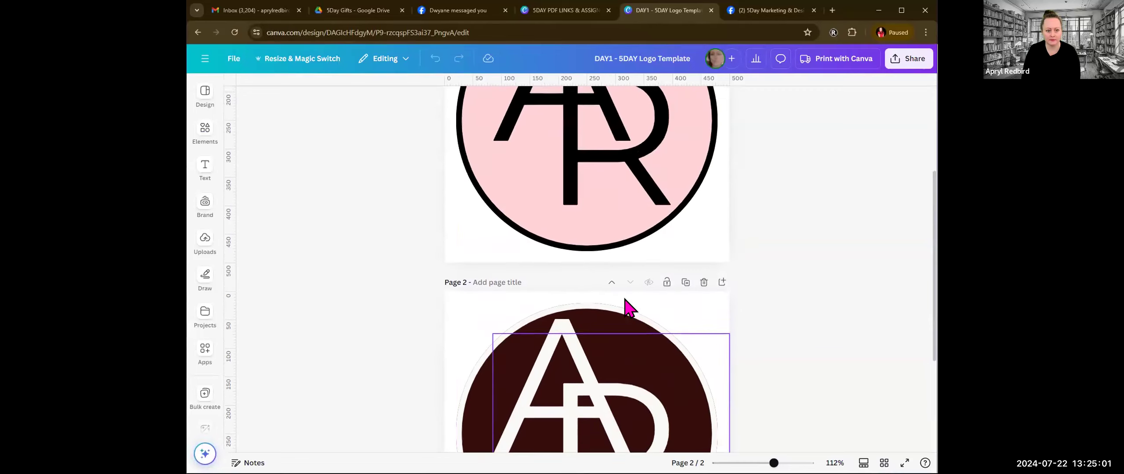
pyautogui.click(588, 161)
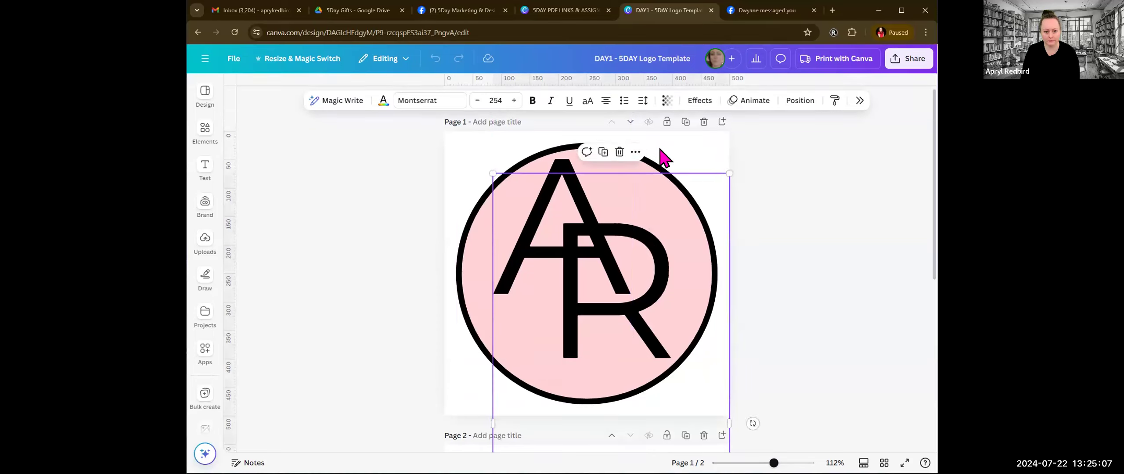
pyautogui.click(828, 232)
pyautogui.scroll(-7, 828, 232)
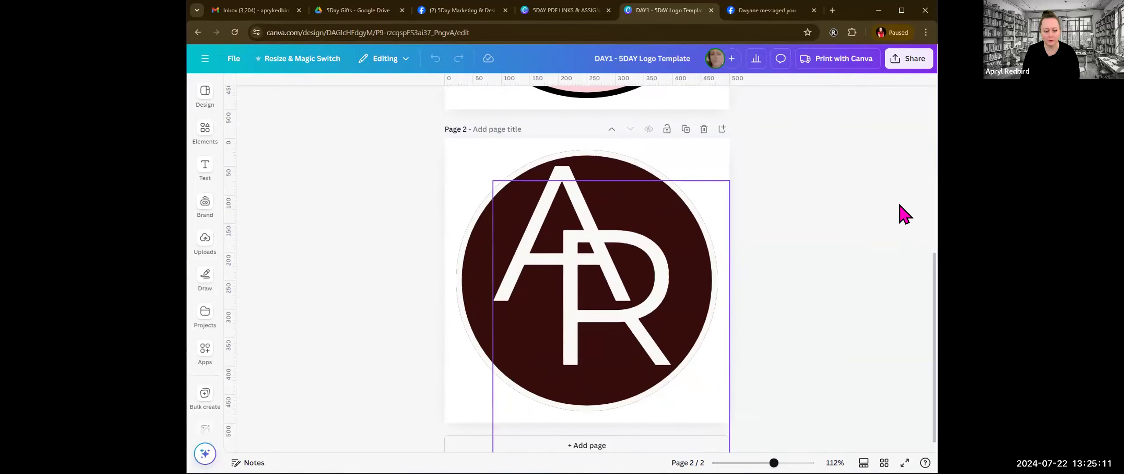
pyautogui.scroll(7, 853, 235)
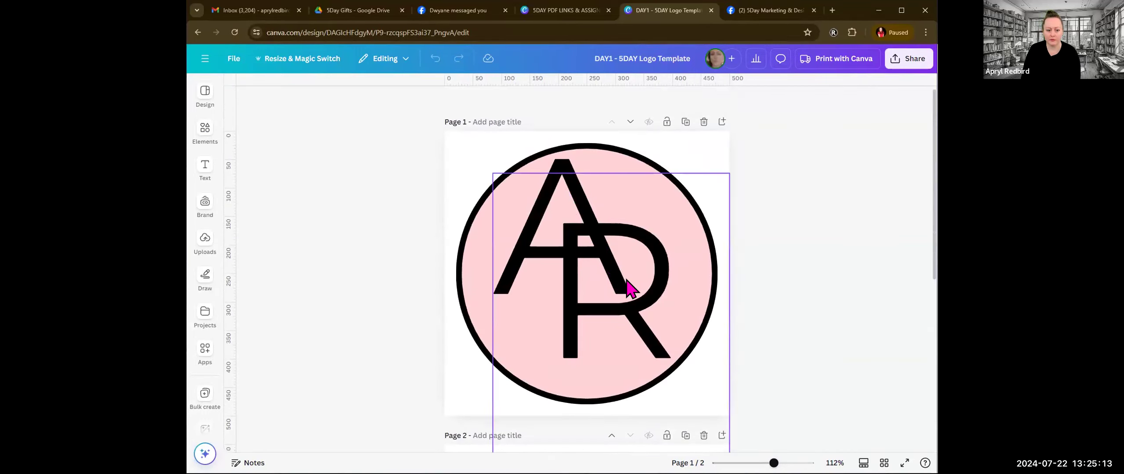
# Step: Examine the overlapping text boxes of the A and R on page 1 by selecting each letter in turn
pyautogui.click(632, 290)
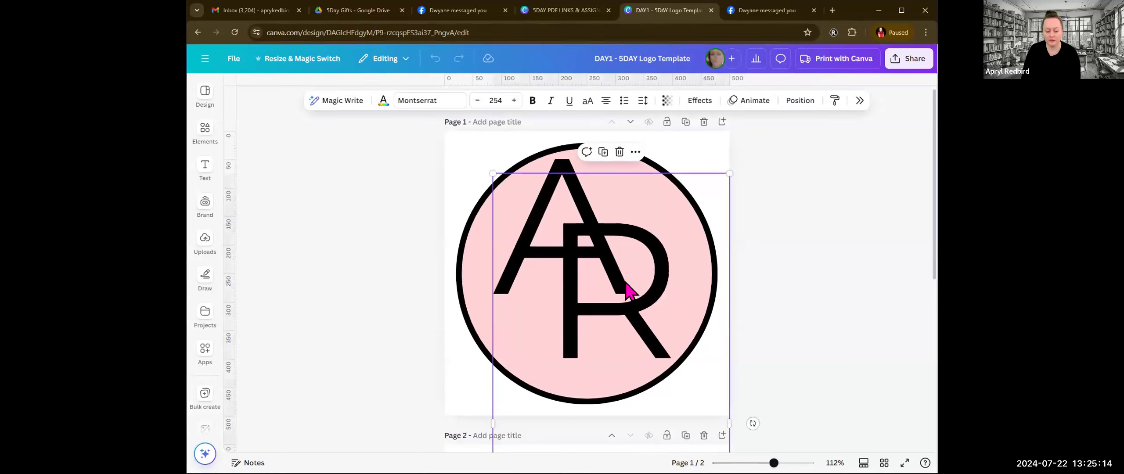
pyautogui.keyDown('shift'); pyautogui.click(552, 157); pyautogui.keyUp('shift')
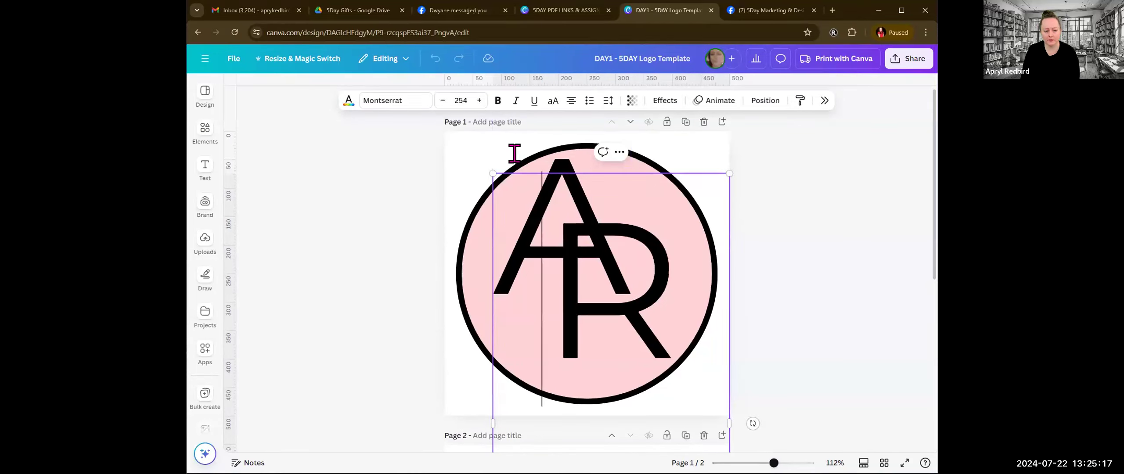
pyautogui.keyDown('shift'); pyautogui.click(503, 151); pyautogui.keyUp('shift')
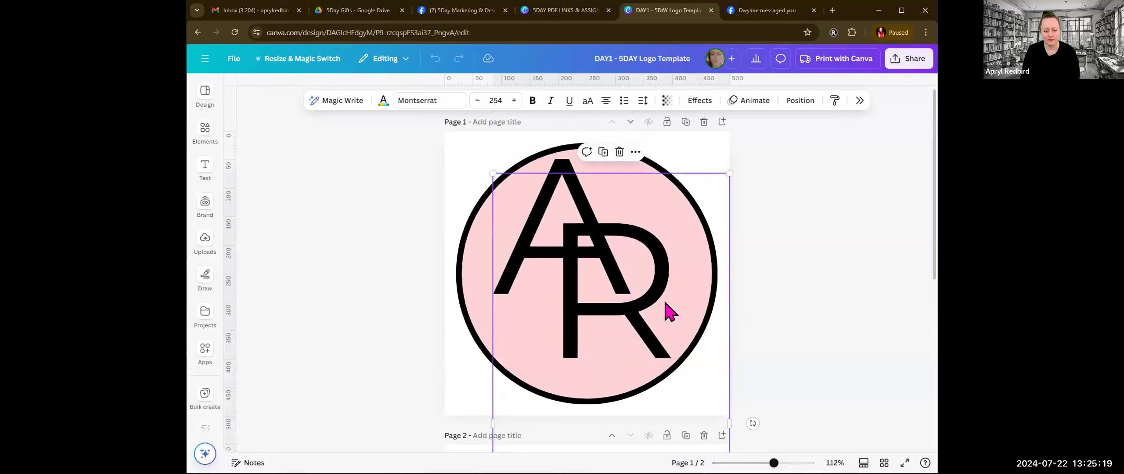
pyautogui.click(510, 141)
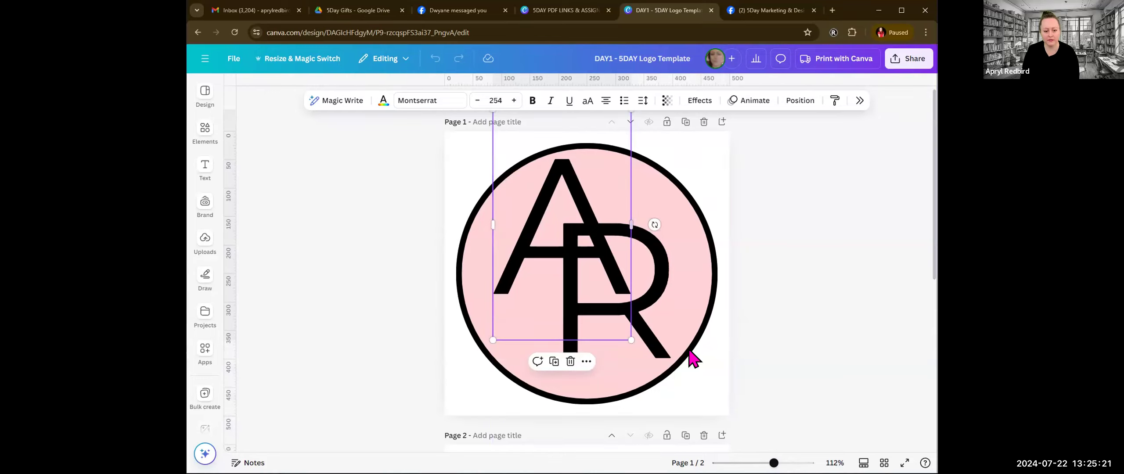
pyautogui.click(670, 344)
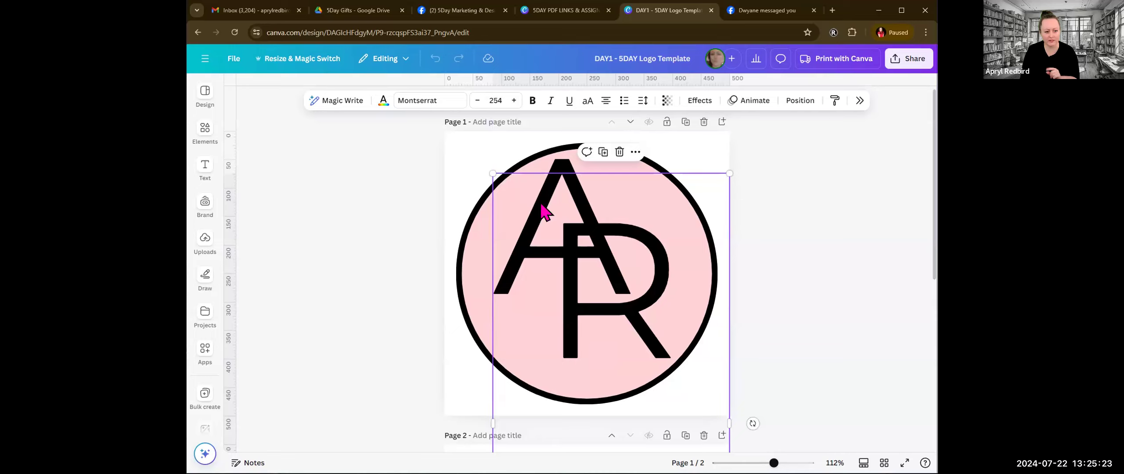
pyautogui.click(502, 150)
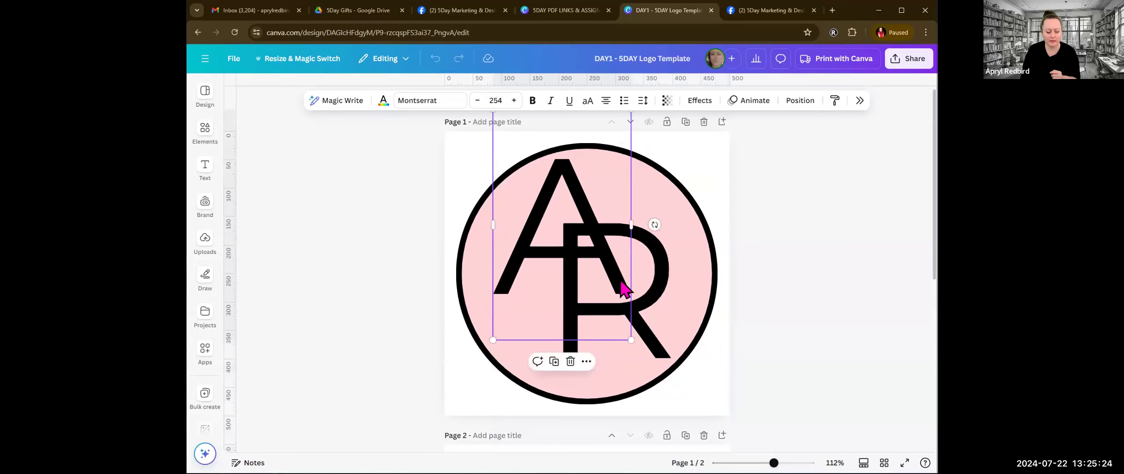
pyautogui.click(649, 325)
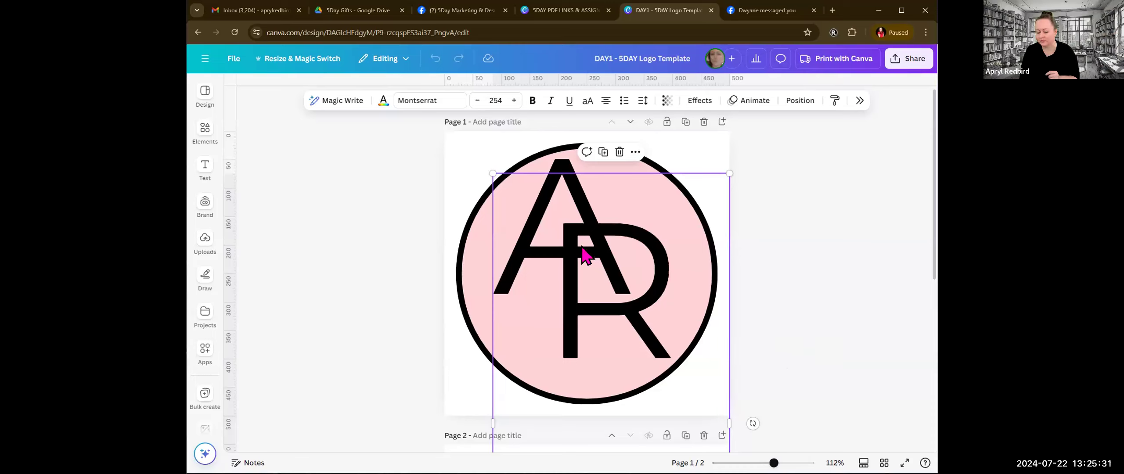
pyautogui.keyDown('shift'); pyautogui.click(536, 162); pyautogui.keyUp('shift')
pyautogui.click(524, 158)
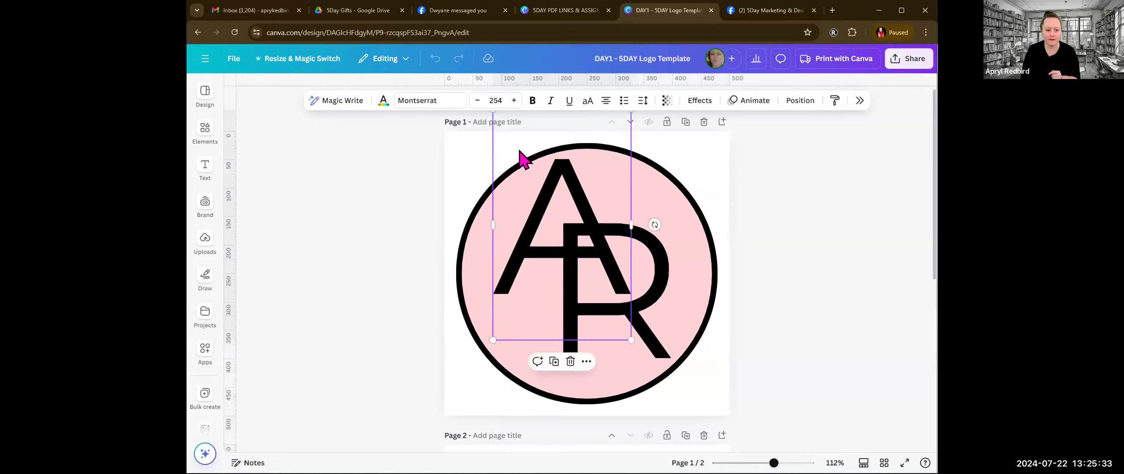
pyautogui.click(661, 348)
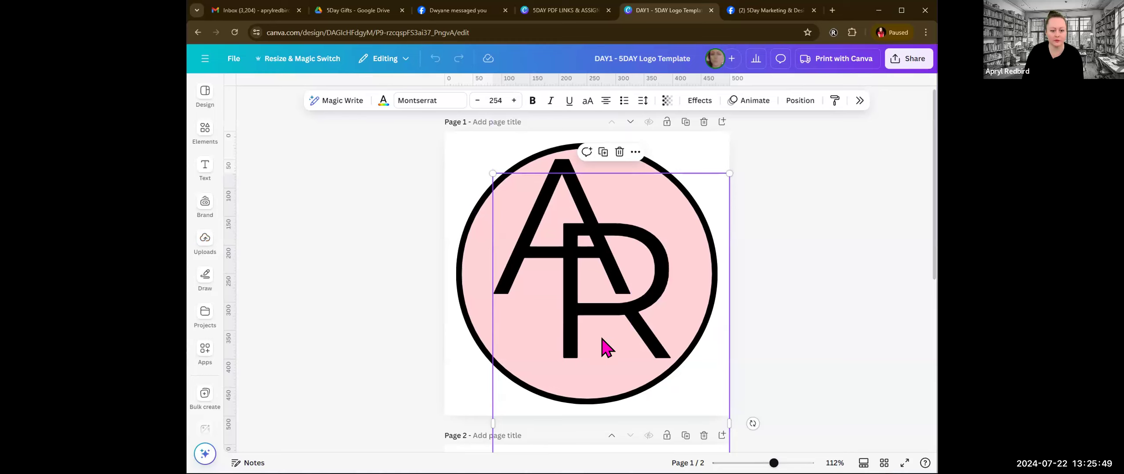
# Step: Replace the letter R in the page 1 logo with C
pyautogui.click(594, 321)
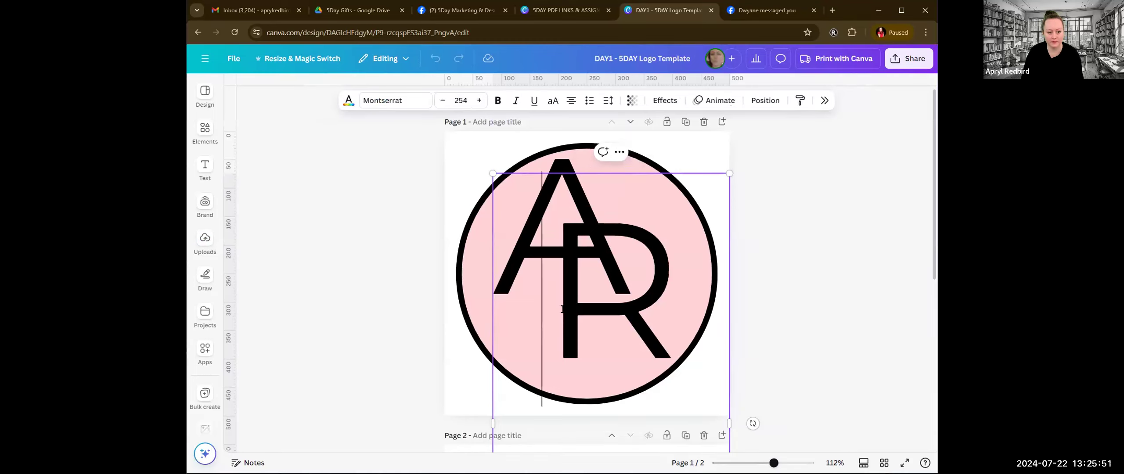
pyautogui.moveTo(567, 313); pyautogui.dragTo(662, 312)
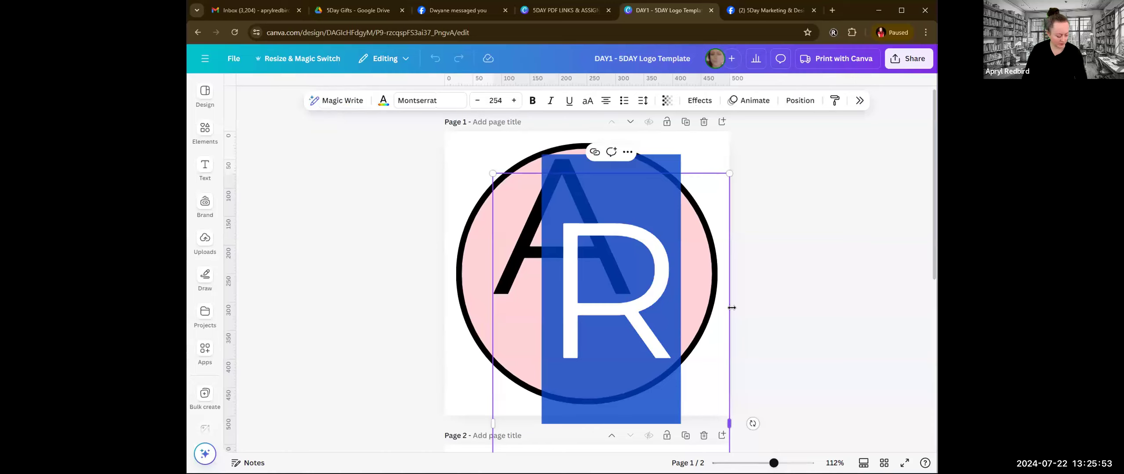
pyautogui.write('C')
pyautogui.scroll(-5, 738, 317)
pyautogui.scroll(4, 740, 324)
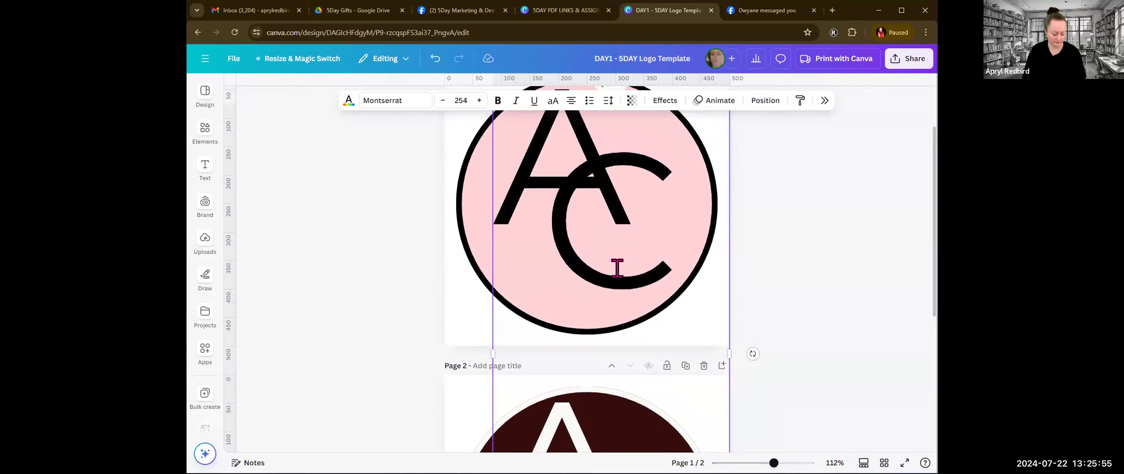
pyautogui.scroll(3, 610, 268)
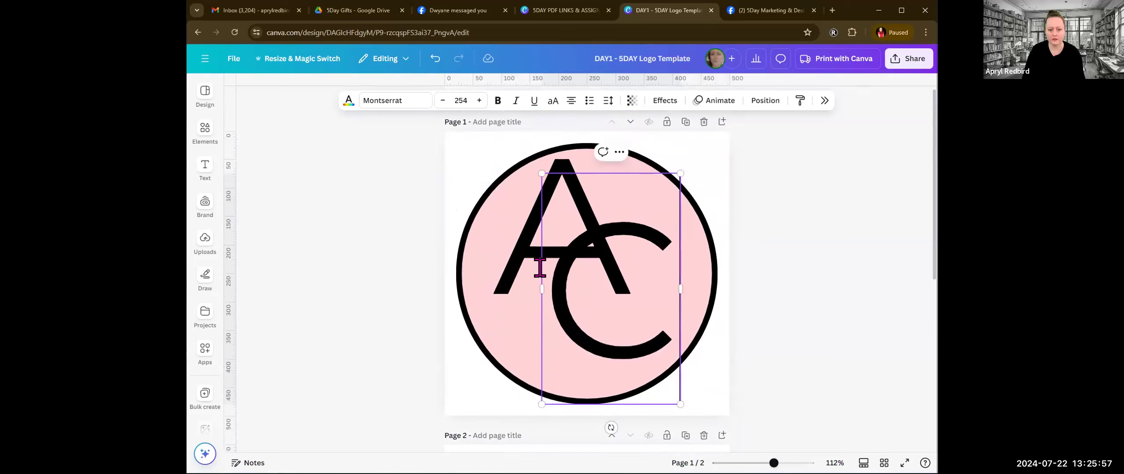
# Step: Replace the letter A in the page 1 logo with a lowercase u
pyautogui.click(517, 261)
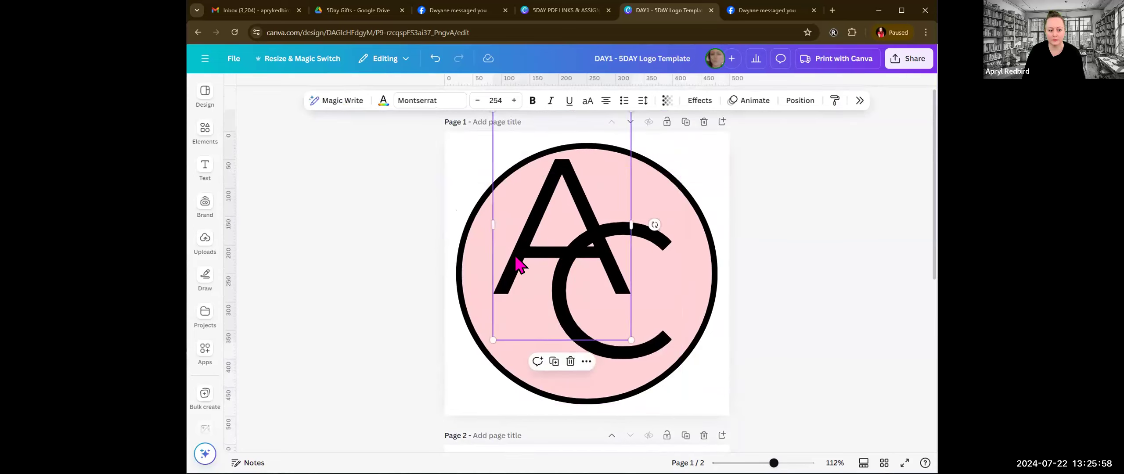
pyautogui.doubleClick(522, 233)
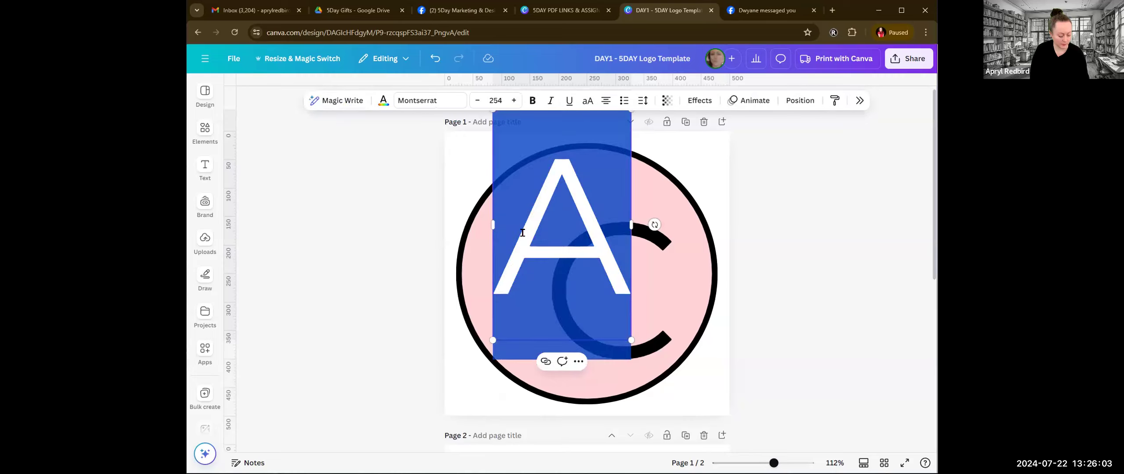
pyautogui.write('u')
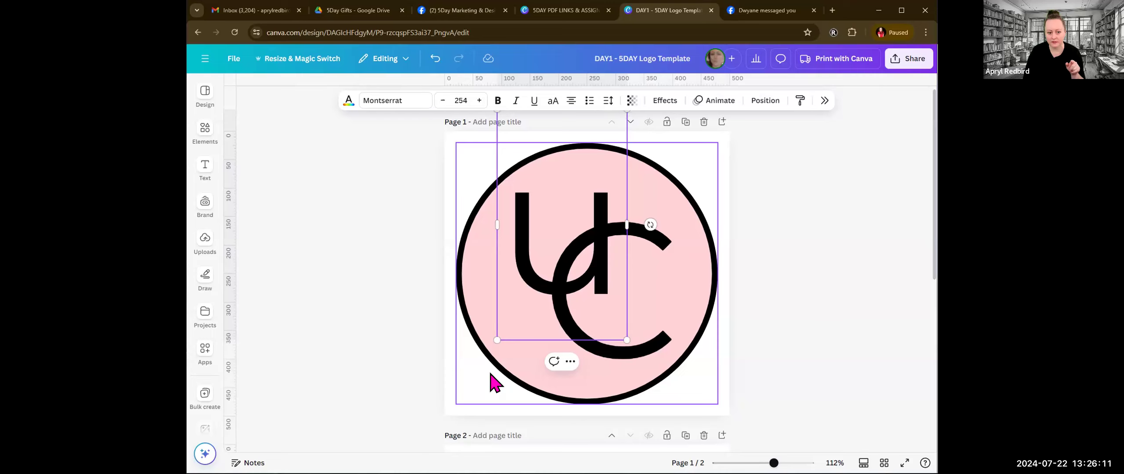
# Step: Look through the document, brand, solid and gradient colors available for filling the page 1 logo's circle
pyautogui.click(632, 347)
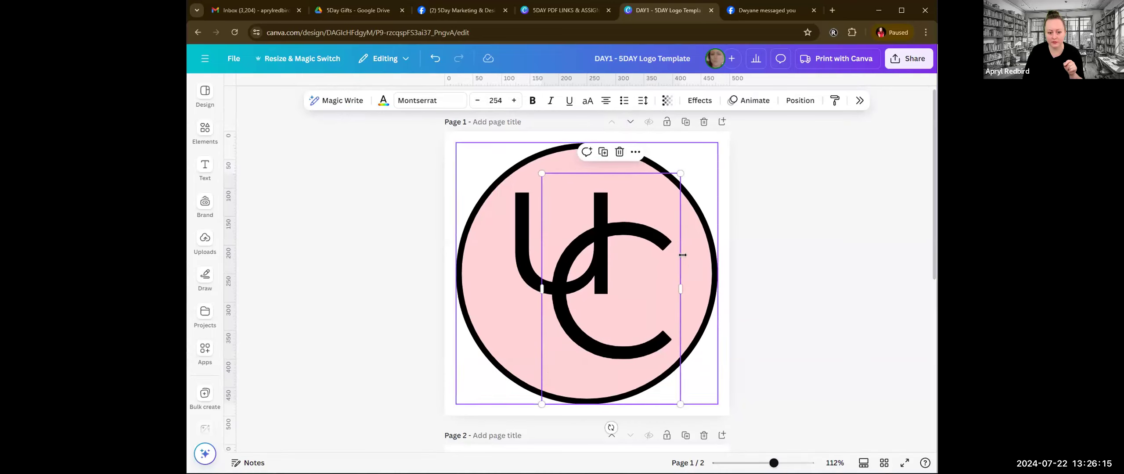
pyautogui.click(515, 266)
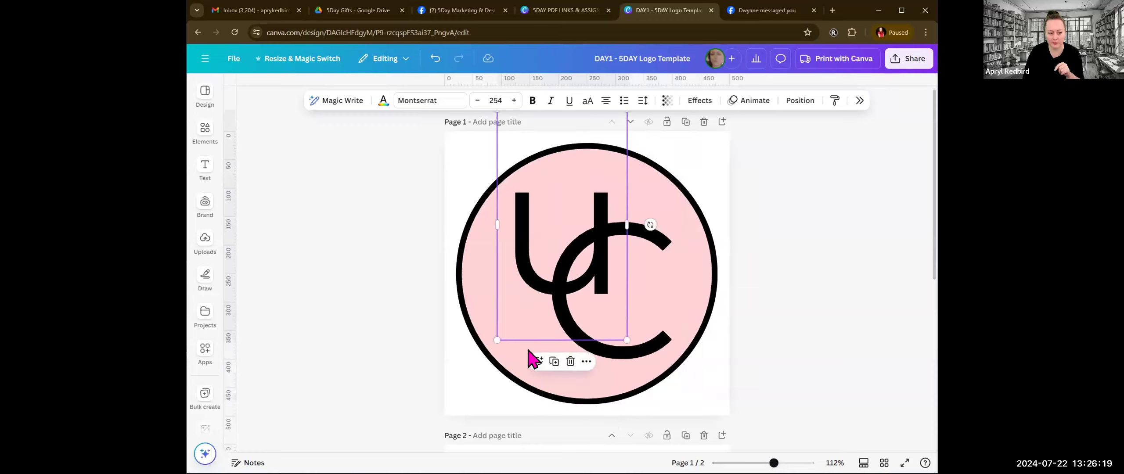
pyautogui.click(511, 381)
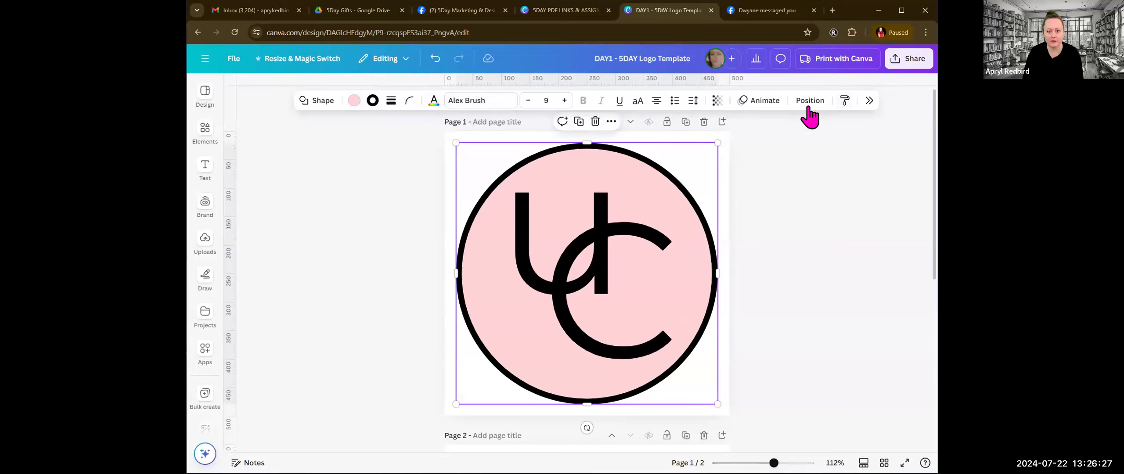
pyautogui.click(354, 100)
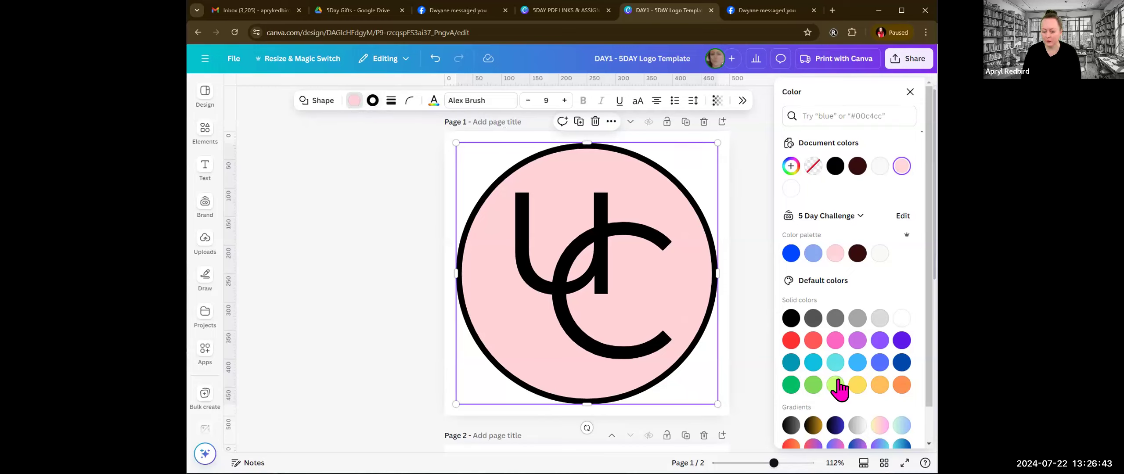
pyautogui.scroll(-1, 880, 272)
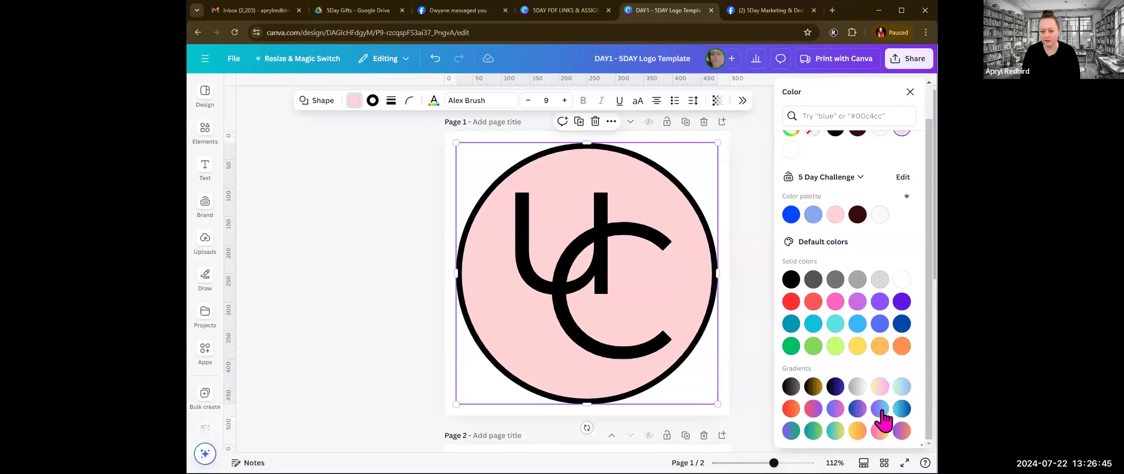
pyautogui.scroll(1, 841, 281)
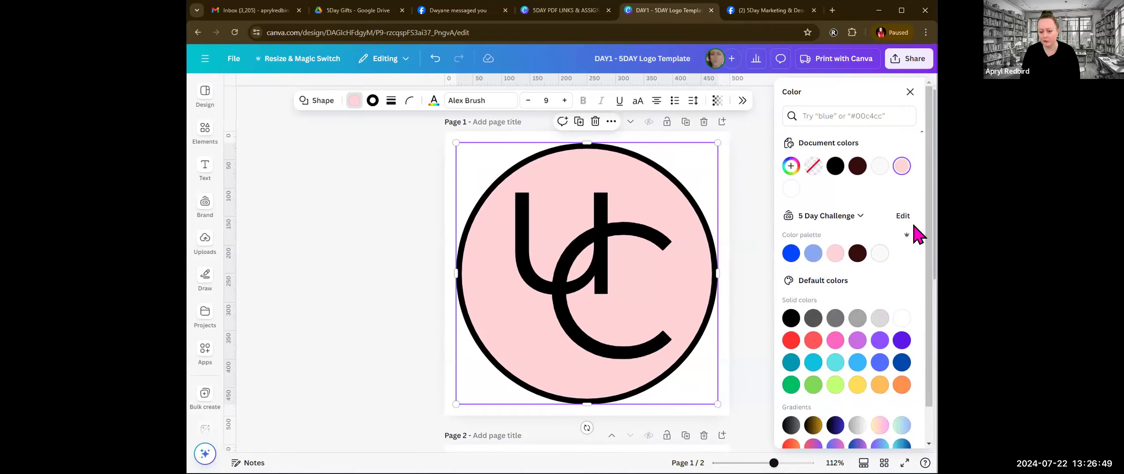
pyautogui.scroll(-1, 856, 347)
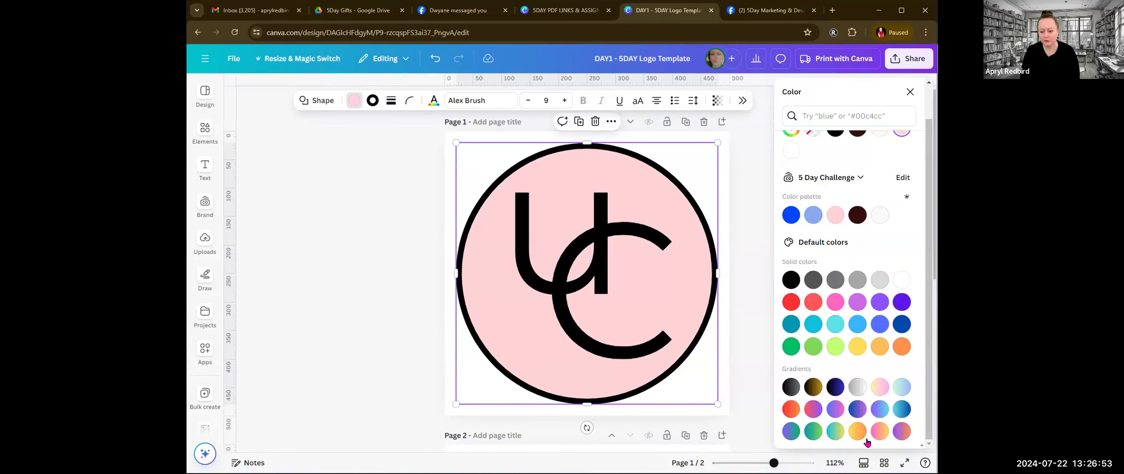
pyautogui.scroll(1, 843, 252)
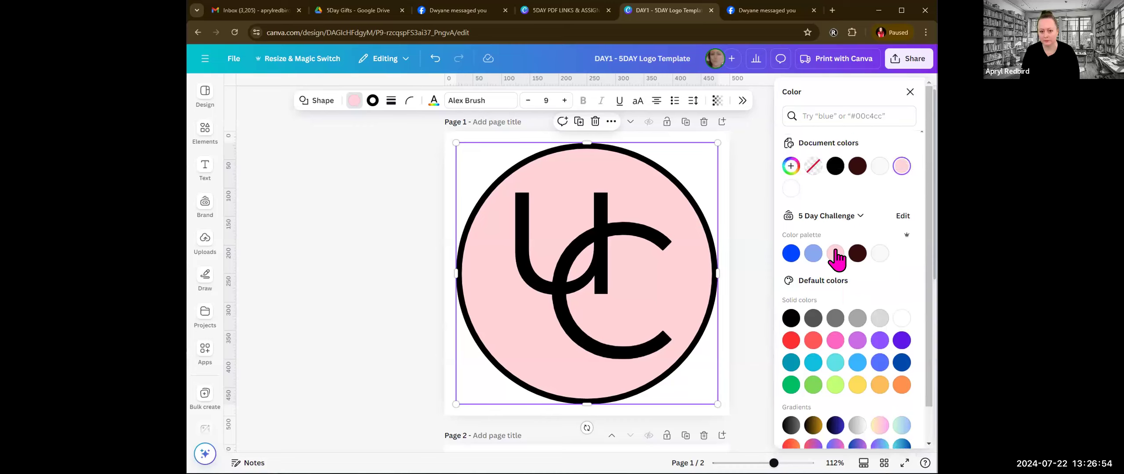
# Step: Give the page 1 logo's circle a custom solid green fill, #2CC765
pyautogui.click(790, 167)
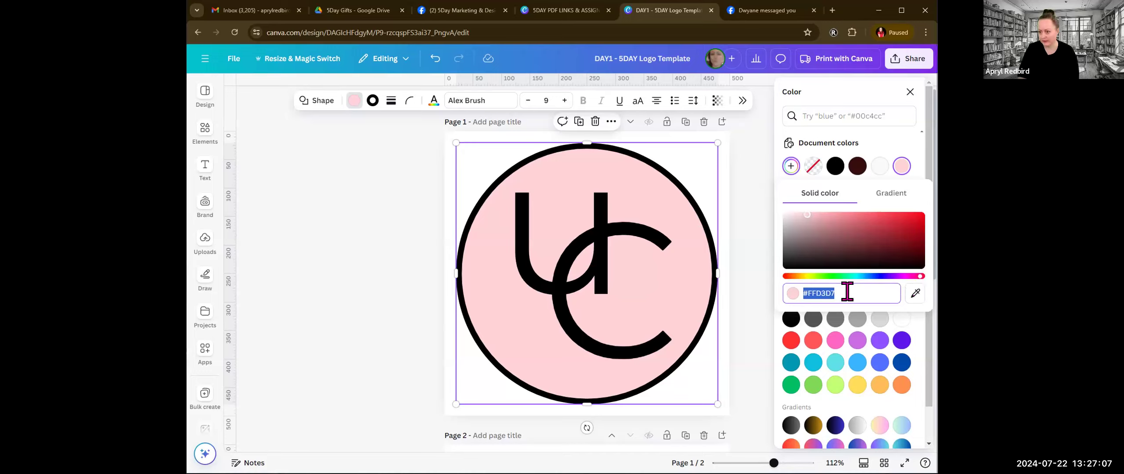
pyautogui.moveTo(807, 214); pyautogui.dragTo(851, 220)
pyautogui.moveTo(920, 282); pyautogui.dragTo(852, 281)
pyautogui.moveTo(833, 281)
pyautogui.mouseDown()
pyautogui.moveTo(794, 281)
pyautogui.moveTo(838, 280)
pyautogui.mouseUp()
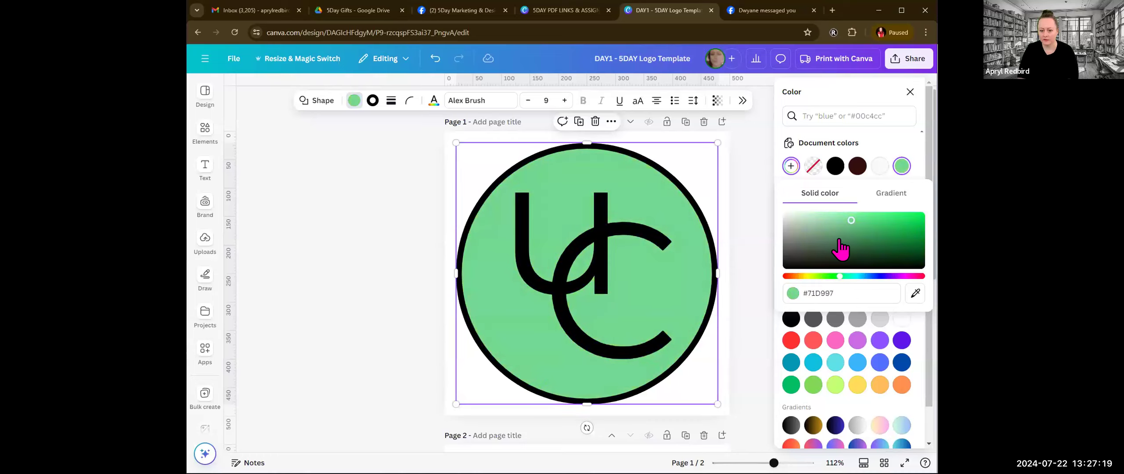
pyautogui.moveTo(851, 221)
pyautogui.mouseDown()
pyautogui.moveTo(929, 230)
pyautogui.moveTo(787, 254)
pyautogui.moveTo(921, 223)
pyautogui.moveTo(790, 215)
pyautogui.moveTo(894, 224)
pyautogui.mouseUp()
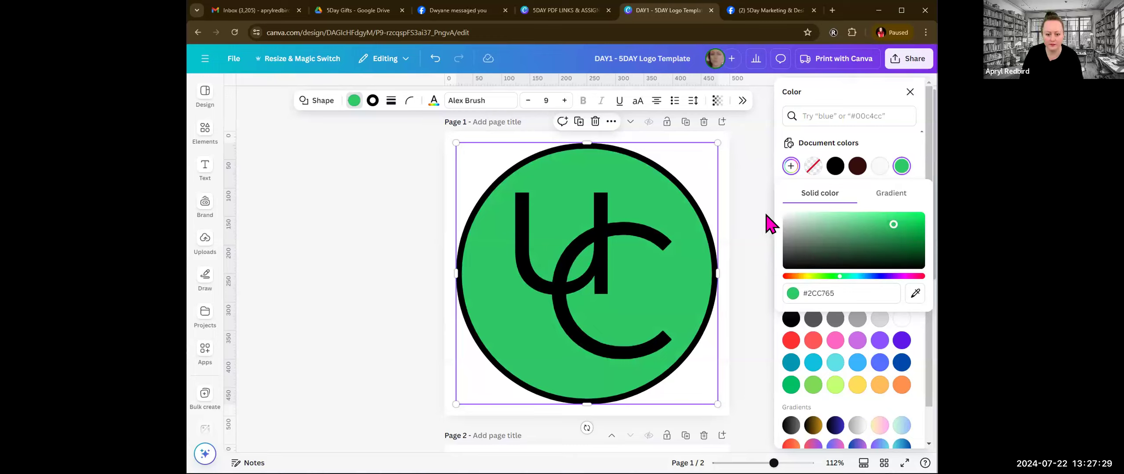
pyautogui.click(753, 208)
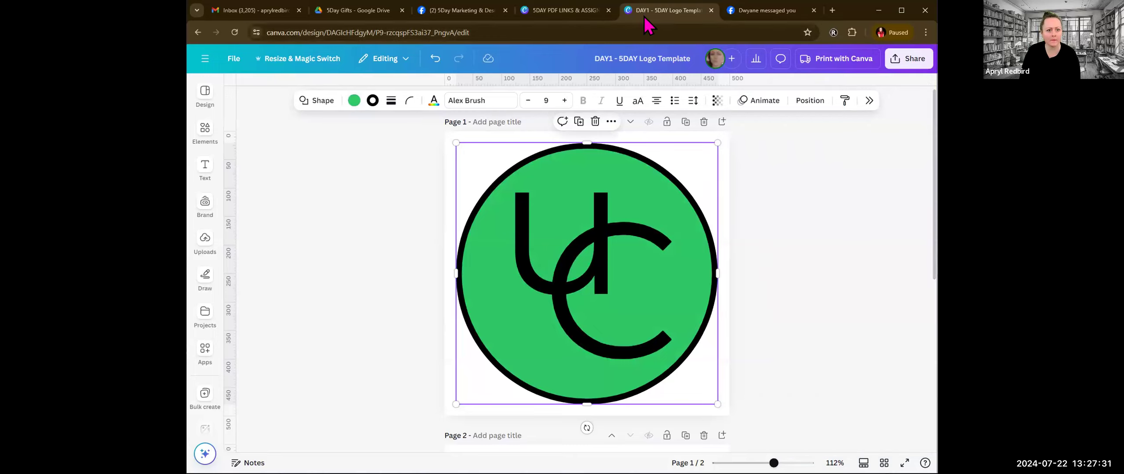
# Step: Open the Branding Kit Template linked on the Homework Day 1 page of the PDF links design for editing
pyautogui.click(556, 13)
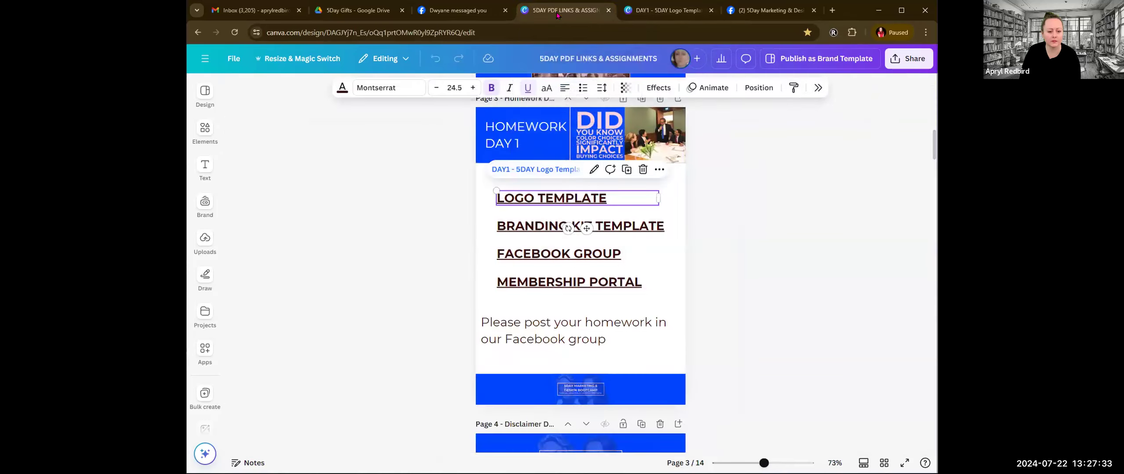
pyautogui.click(509, 226)
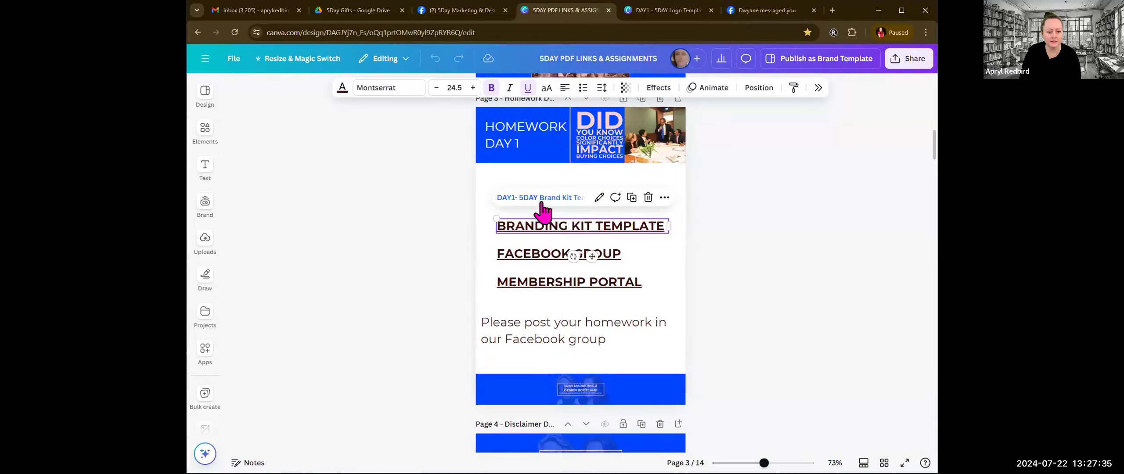
pyautogui.click(538, 197)
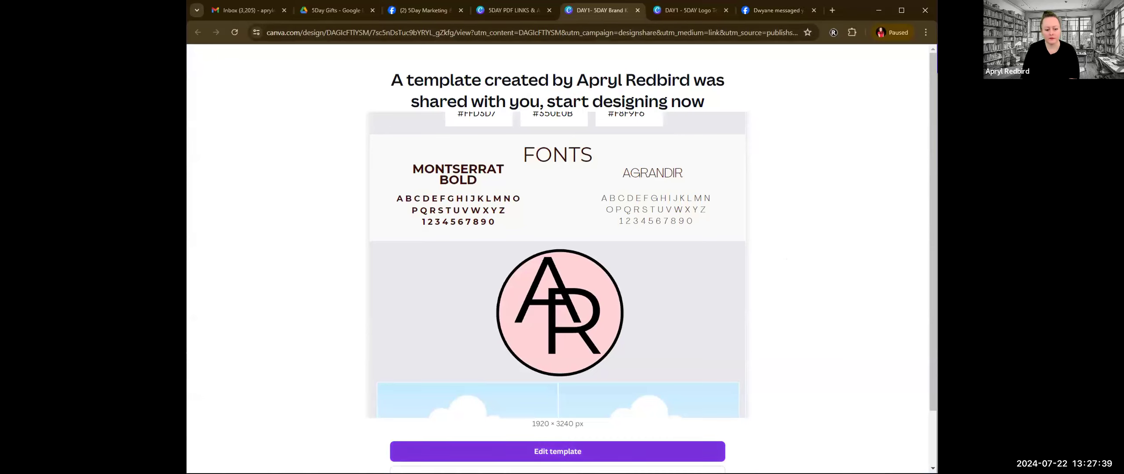
pyautogui.click(558, 451)
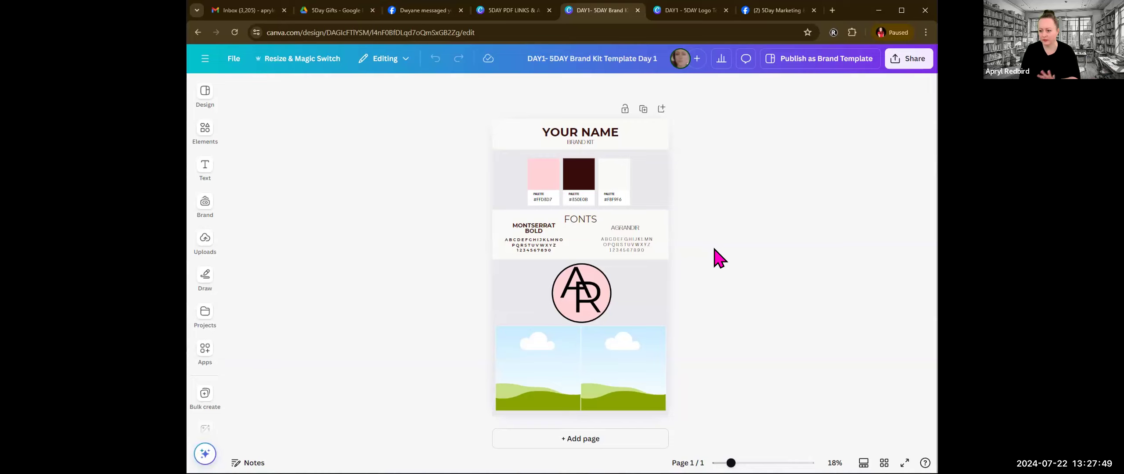
# Step: Look at the fill colors offered for the pink swatch in the brand kit's color palette
pyautogui.click(544, 184)
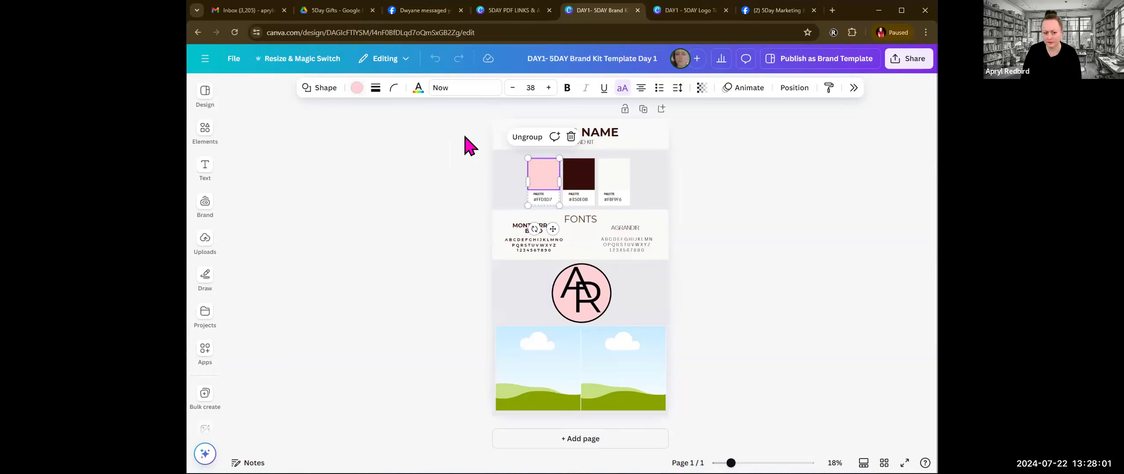
pyautogui.click(356, 89)
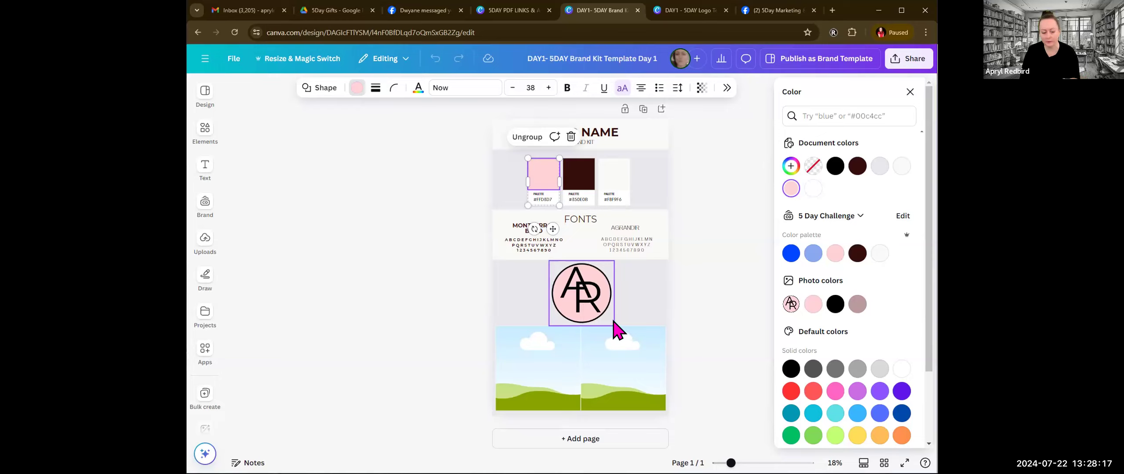
pyautogui.click(713, 193)
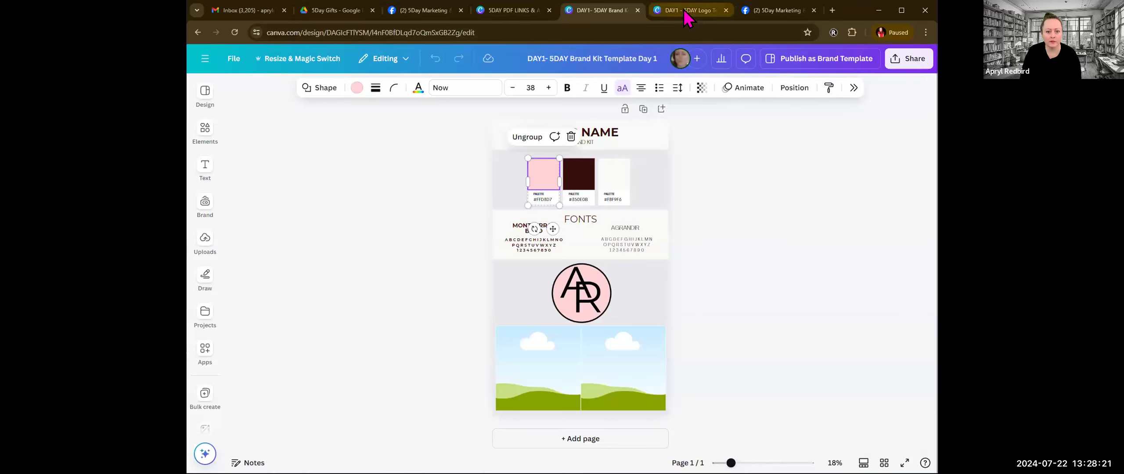
# Step: Return to the Day 1 logo template and configure a PNG download at size 2.375 with a transparent background
pyautogui.click(688, 10)
pyautogui.click(821, 218)
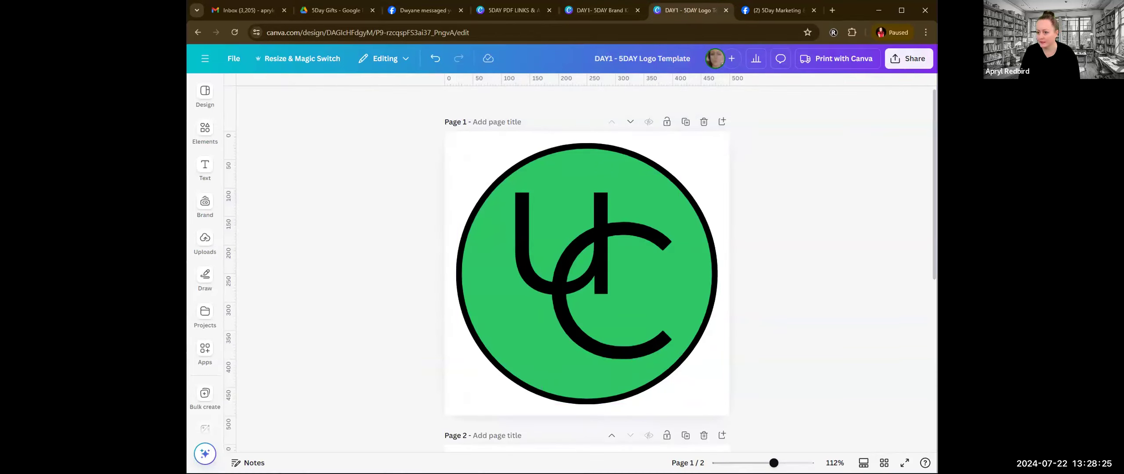
pyautogui.click(910, 64)
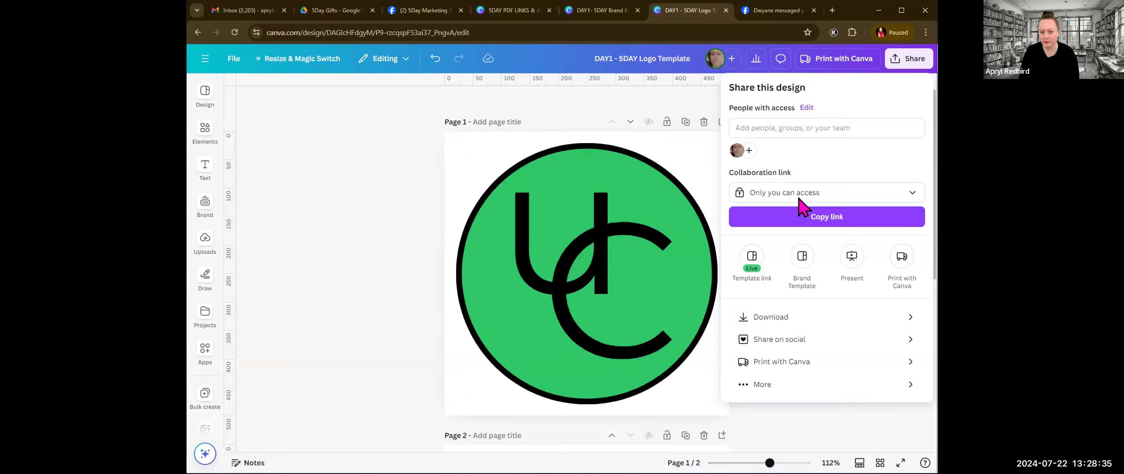
pyautogui.click(795, 318)
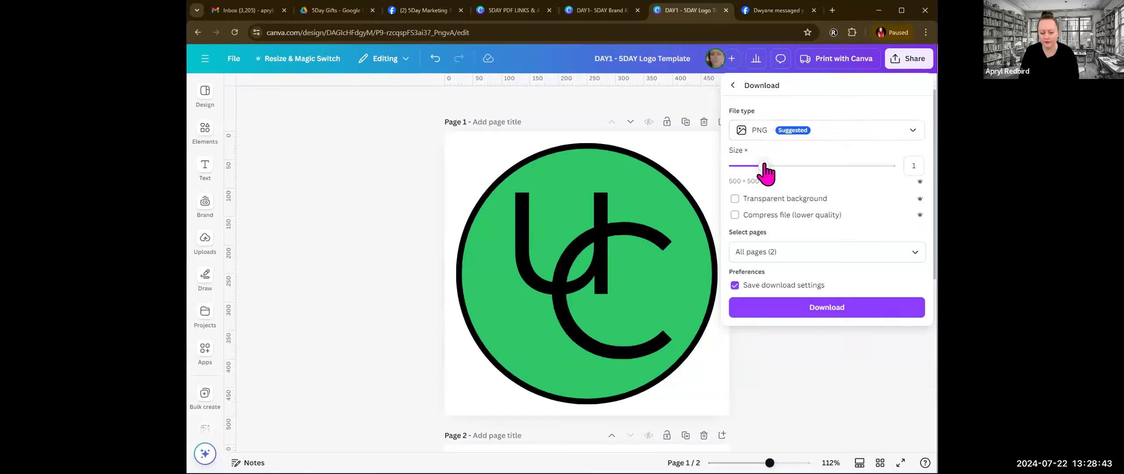
pyautogui.moveTo(764, 168); pyautogui.dragTo(847, 167)
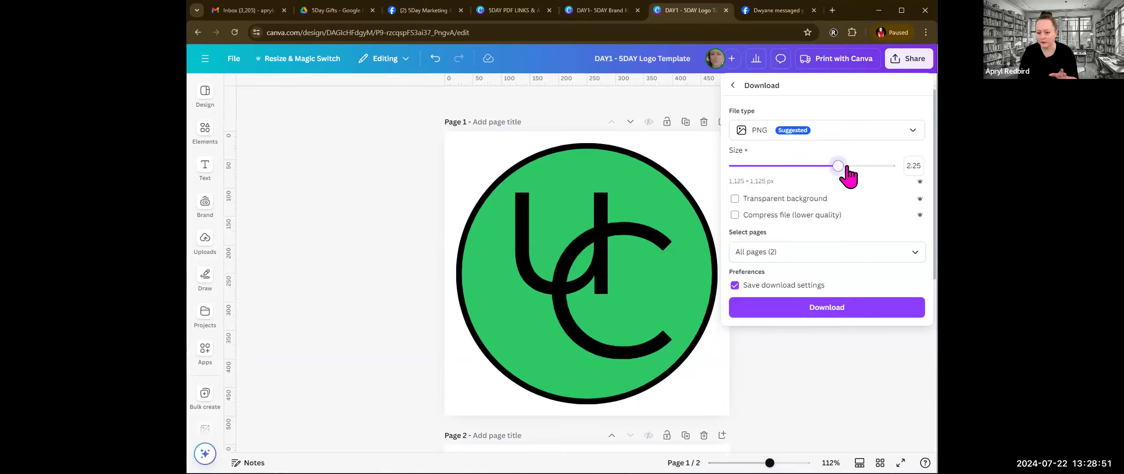
pyautogui.click(735, 199)
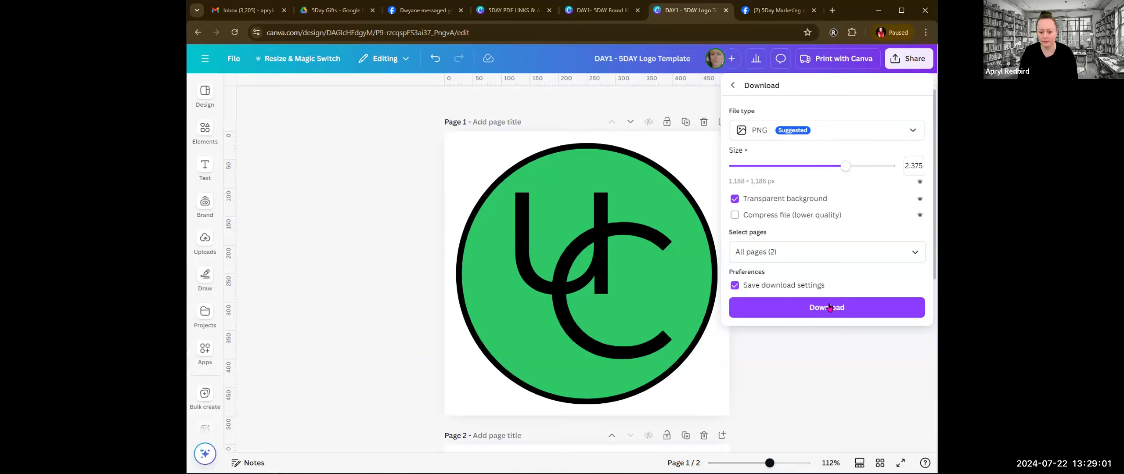
# Step: Restrict the export to page 1 only and download the logo
pyautogui.click(917, 254)
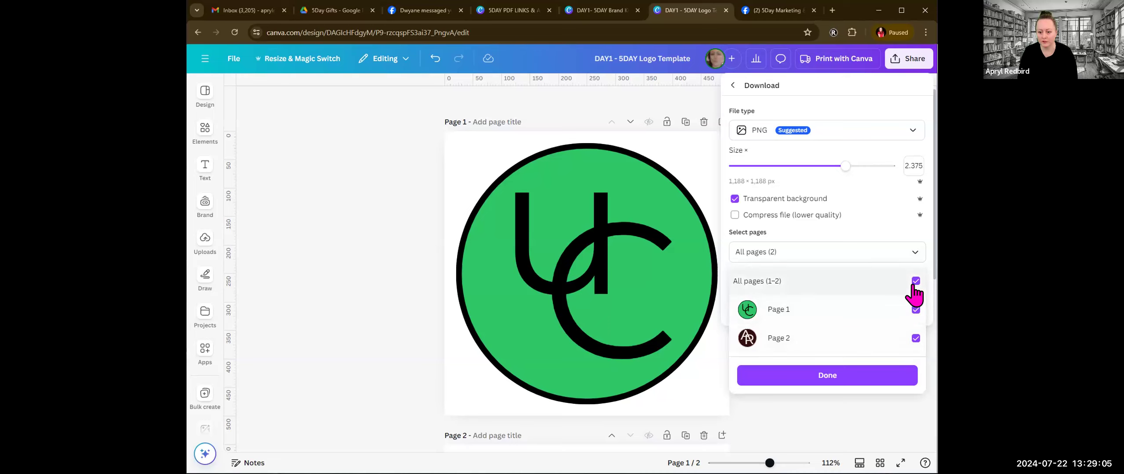
pyautogui.click(915, 254)
pyautogui.click(915, 257)
pyautogui.click(916, 281)
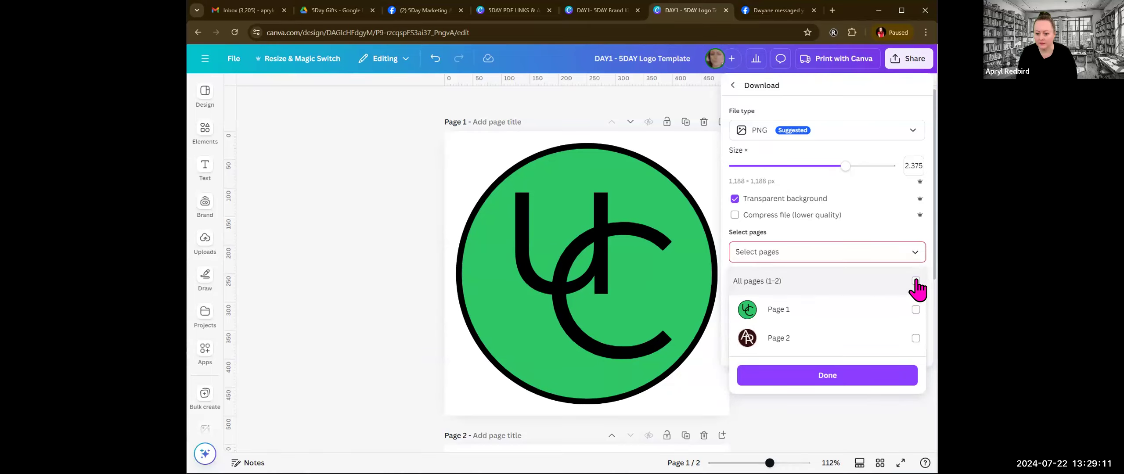
pyautogui.click(916, 310)
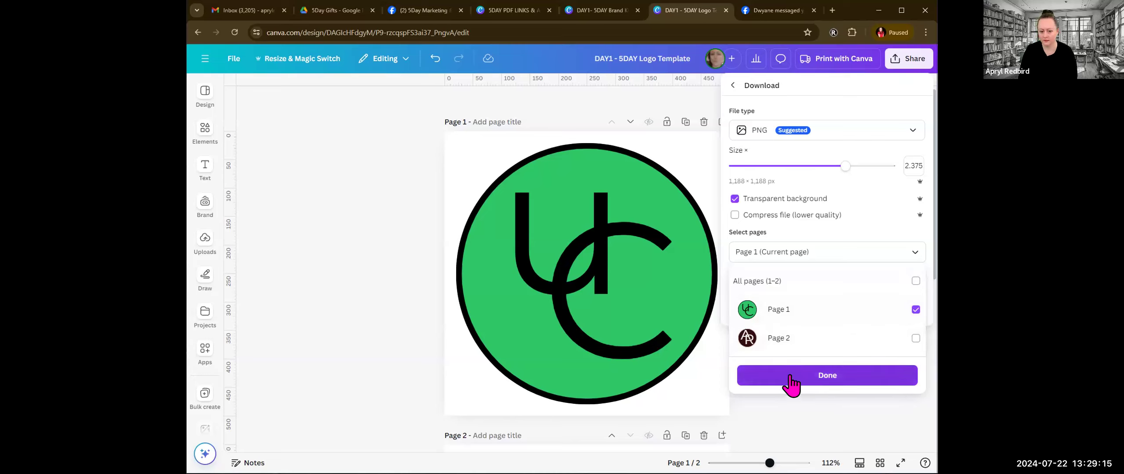
pyautogui.click(827, 379)
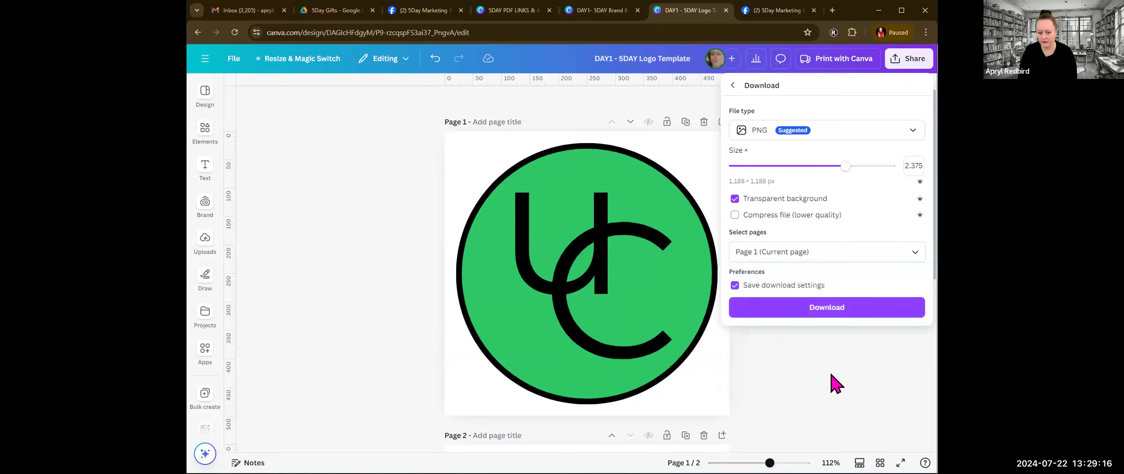
pyautogui.click(815, 308)
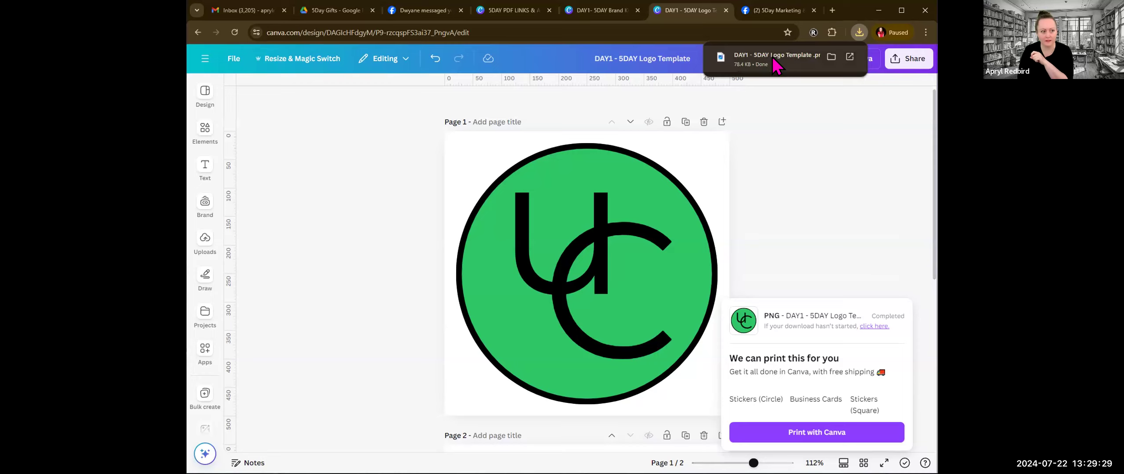
# Step: Start a post in the 5Day Marketing & Design Bootcamp With Canva Facebook group and attach the downloaded logo PNG
pyautogui.click(415, 13)
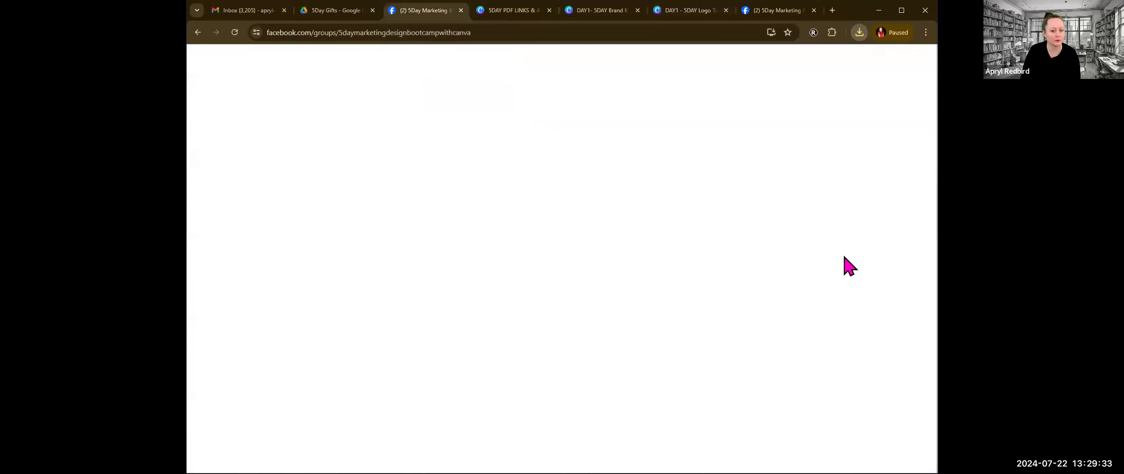
pyautogui.click(898, 238)
pyautogui.scroll(-2, 613, 223)
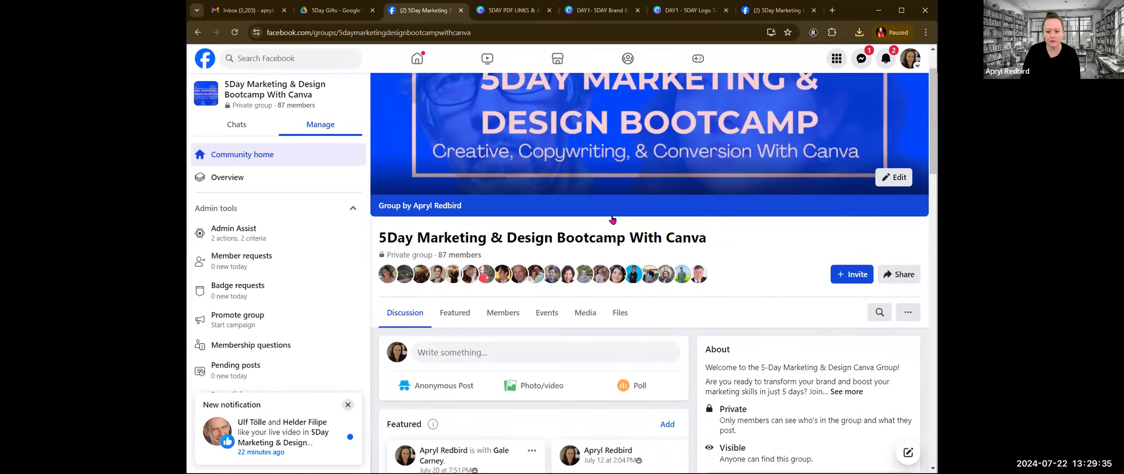
pyautogui.scroll(-3, 613, 219)
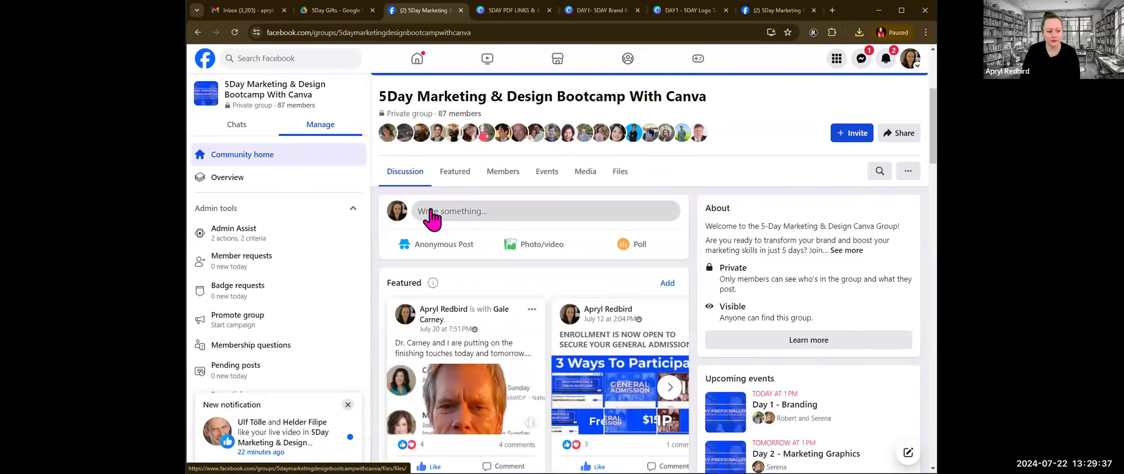
pyautogui.click(432, 213)
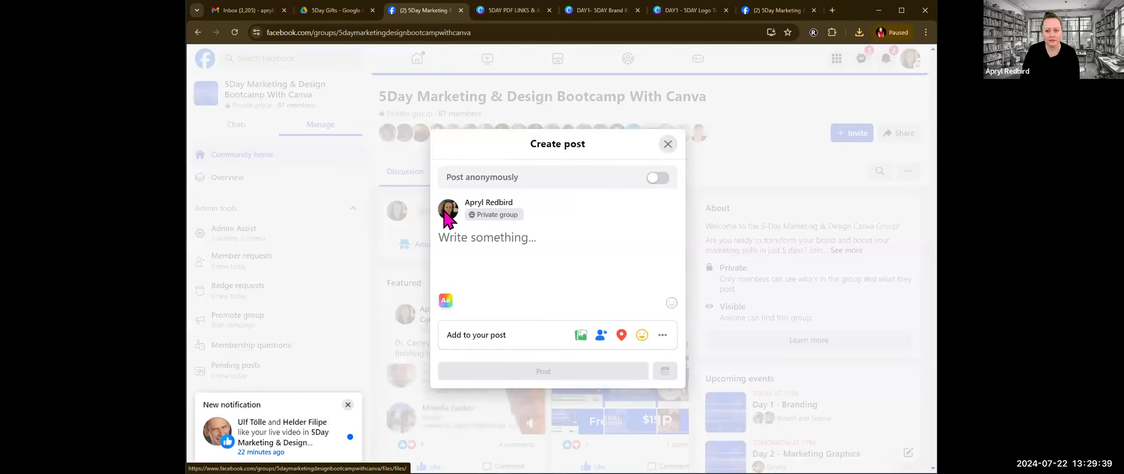
pyautogui.click(860, 32)
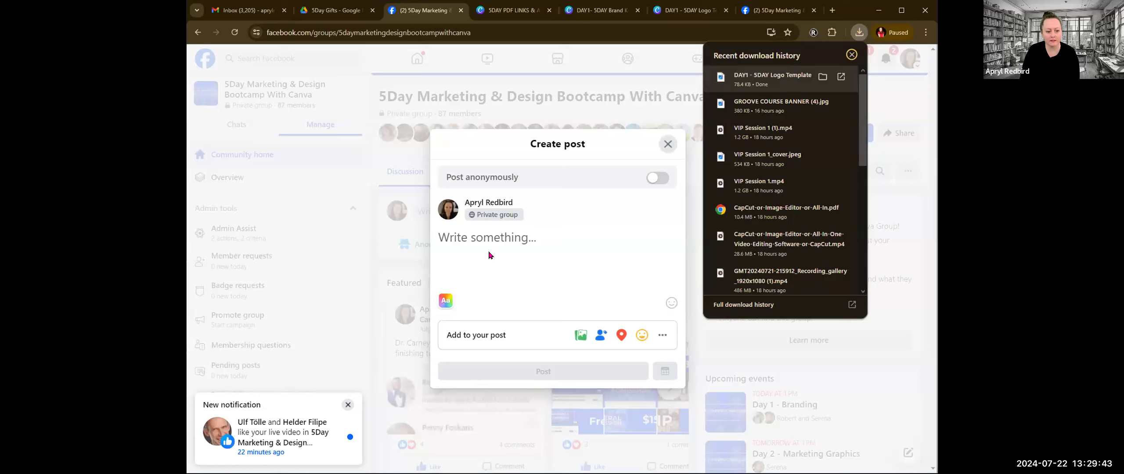
pyautogui.moveTo(475, 176); pyautogui.dragTo(470, 180)
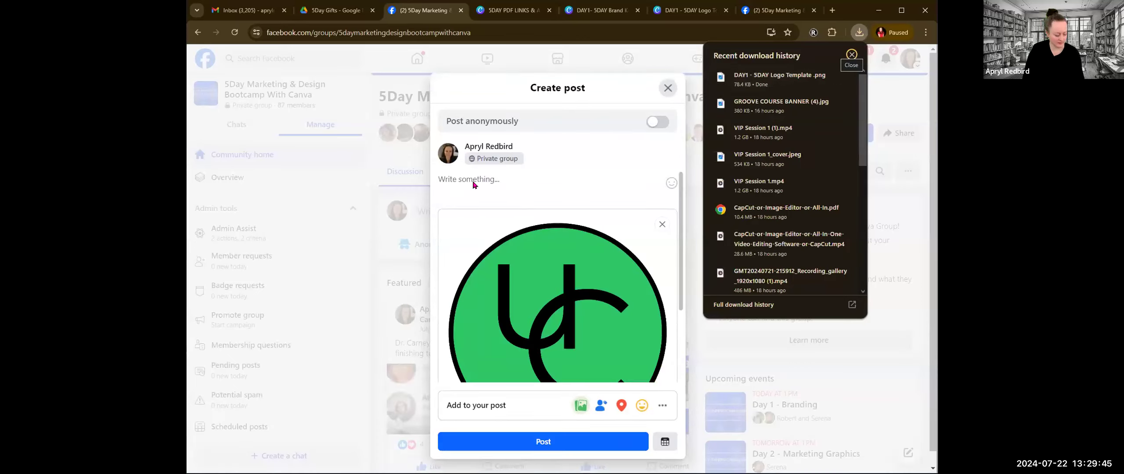
# Step: Caption the post "Here is my logo!" and publish it to the group
pyautogui.click(495, 202)
pyautogui.write('Here is my')
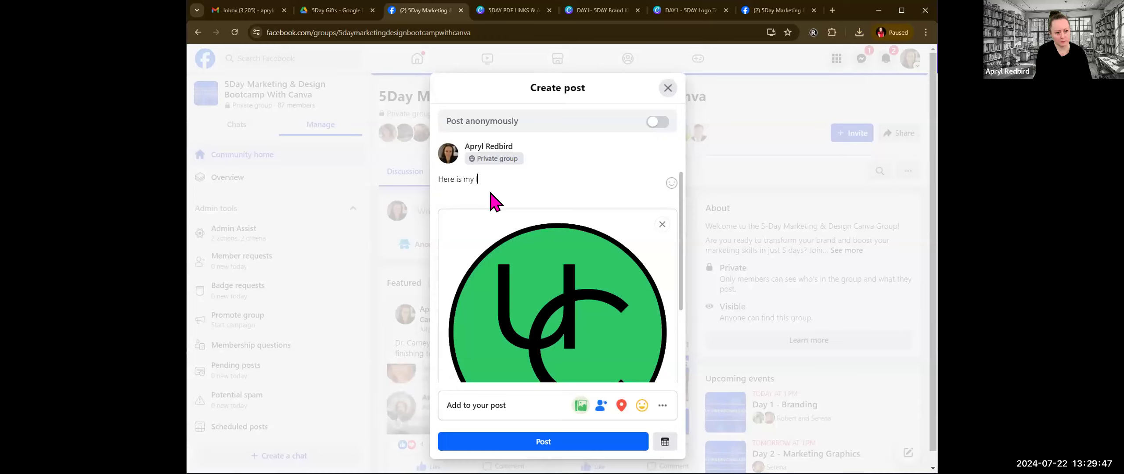
pyautogui.write(' logo')
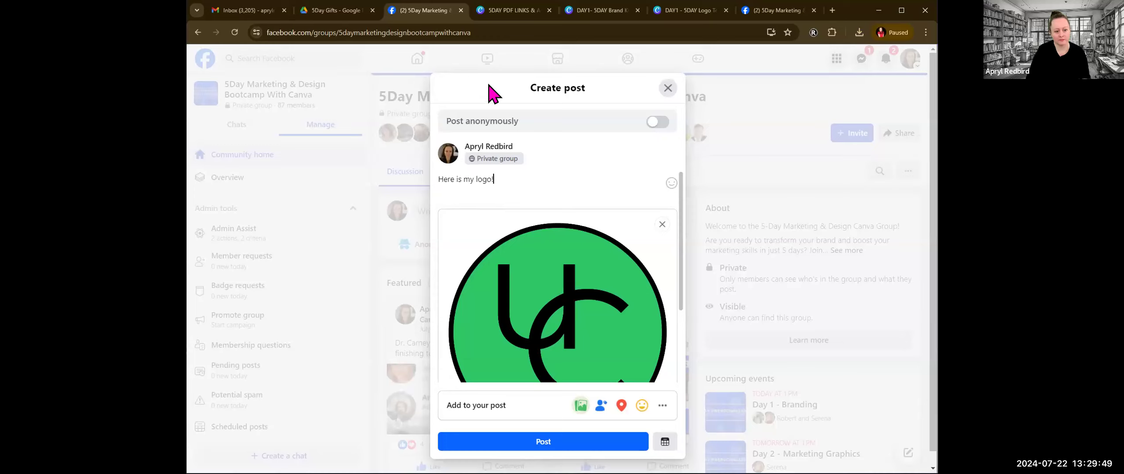
pyautogui.write('!')
pyautogui.click(543, 442)
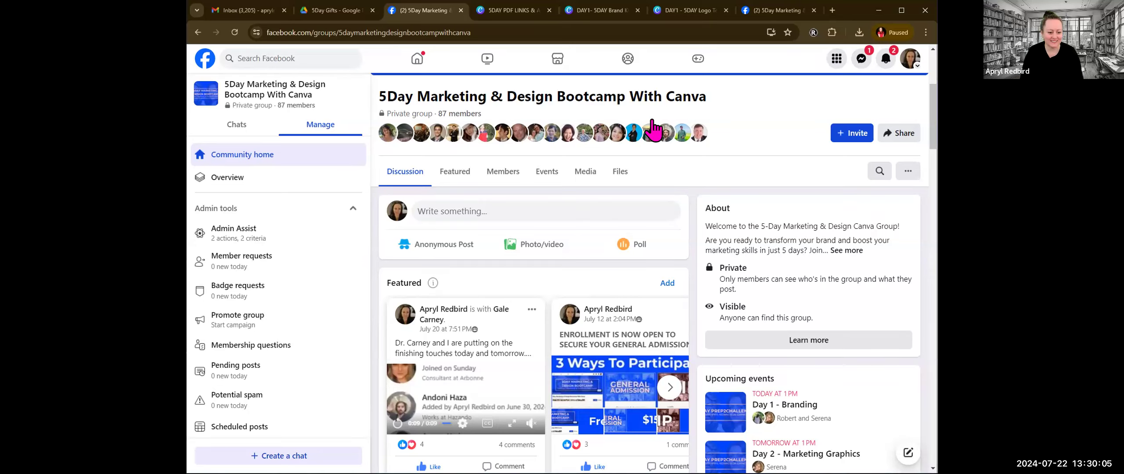
pyautogui.scroll(-5, 657, 134)
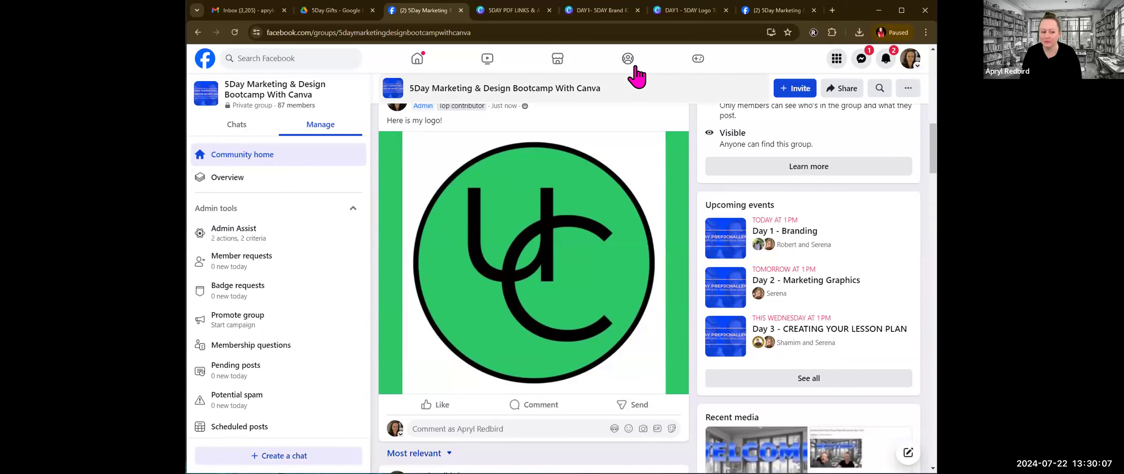
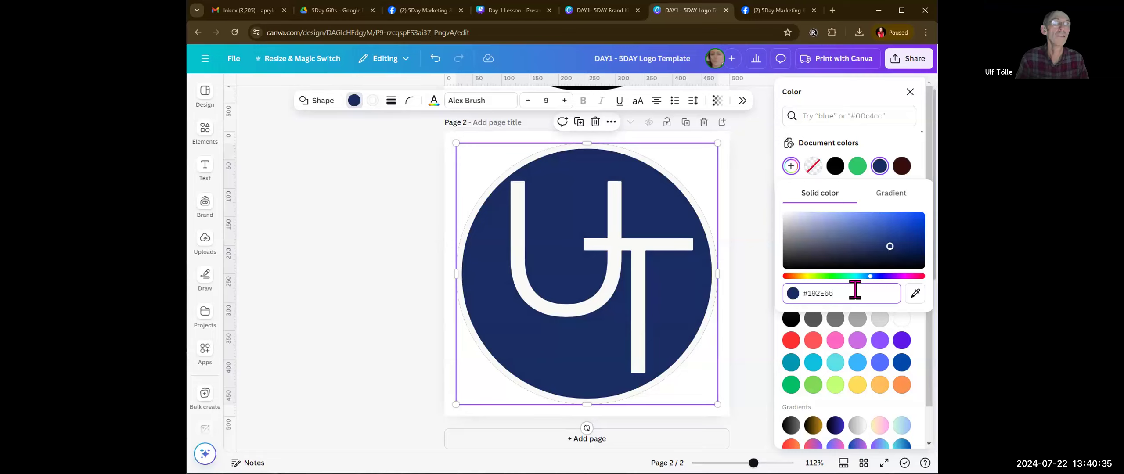
# Step: Set the circle's fill on page 2 of the logo design to #192E65
pyautogui.press('Return')
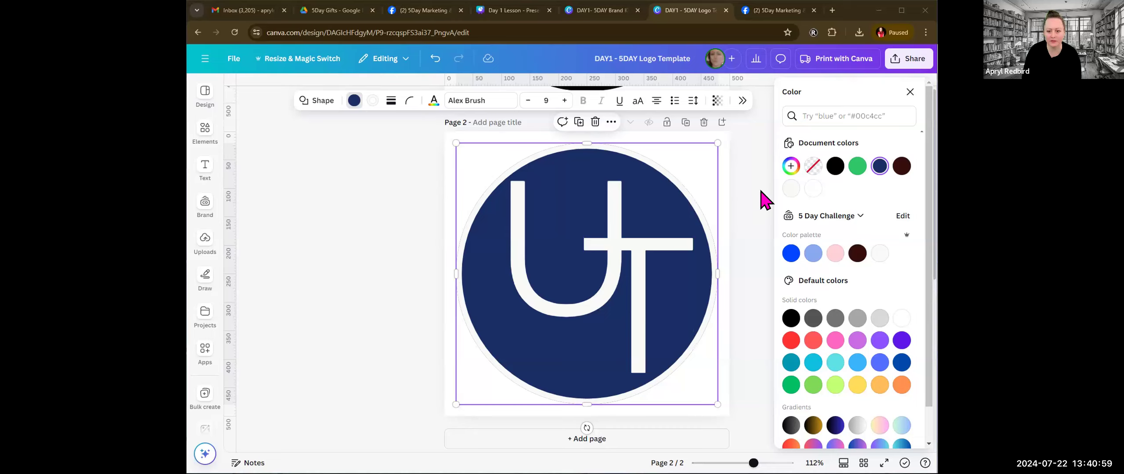
pyautogui.click(902, 68)
pyautogui.click(899, 66)
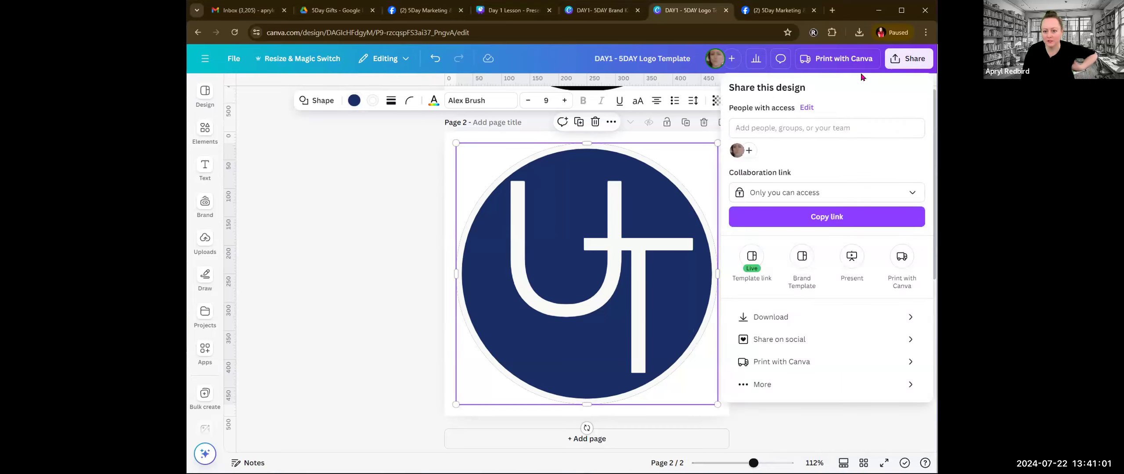
pyautogui.click(774, 126)
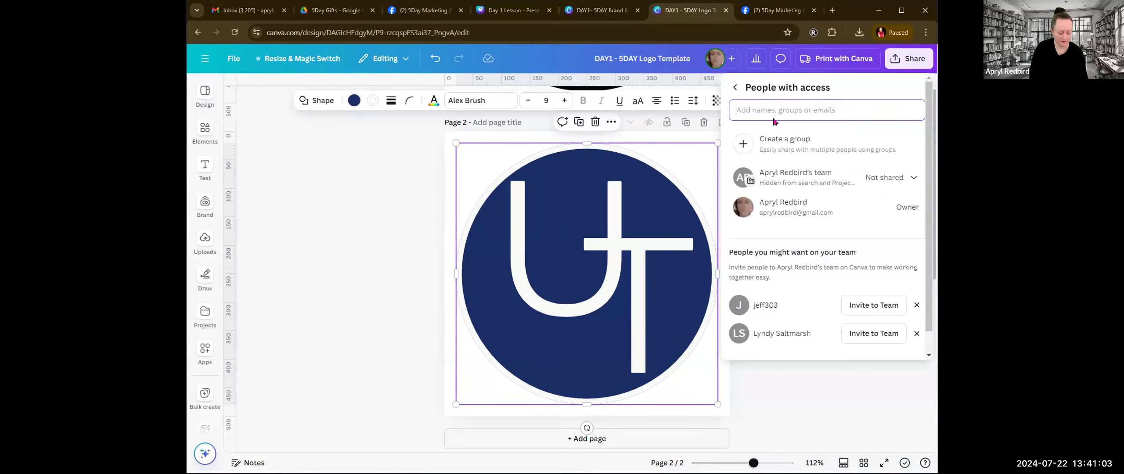
pyautogui.write('u')
pyautogui.press('Return')
pyautogui.write('f')
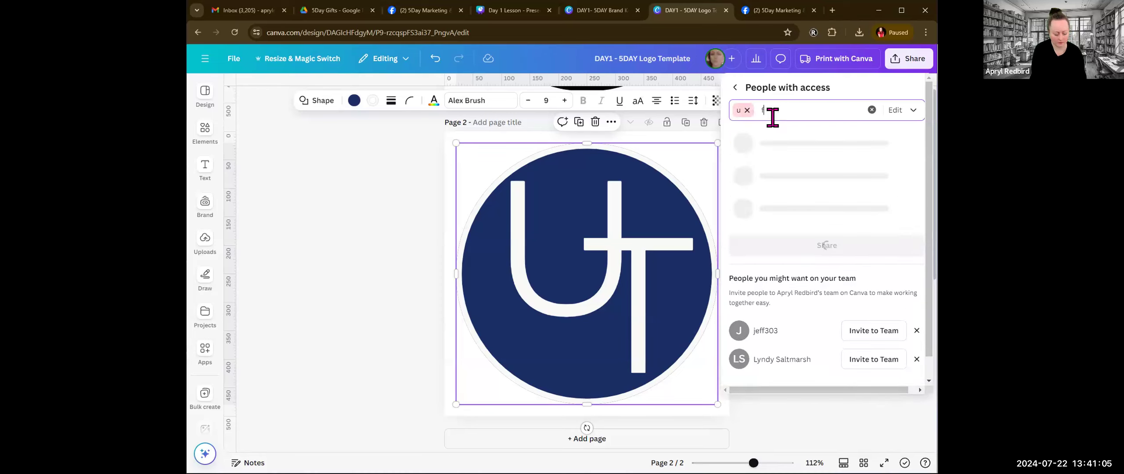
pyautogui.press('BackSpace')
pyautogui.press('BackSpace')
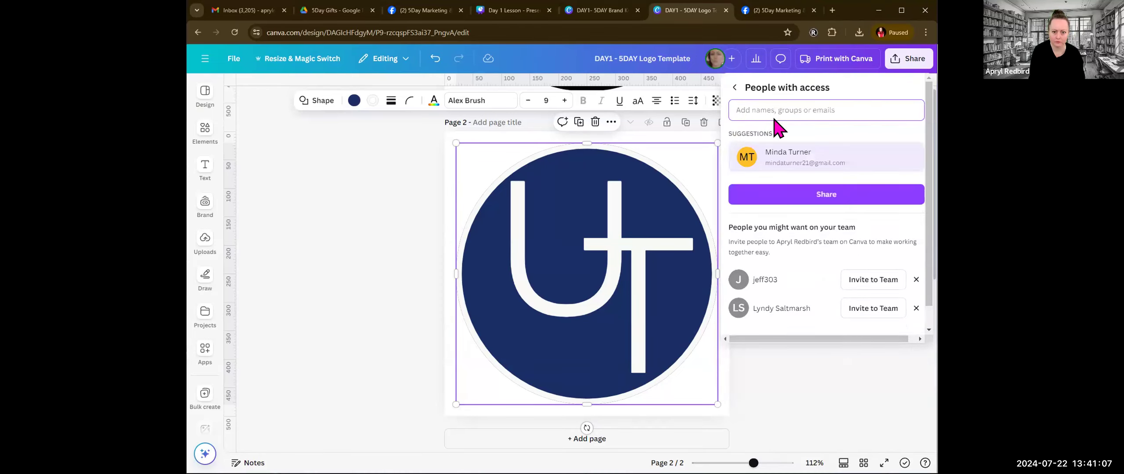
pyautogui.write('ulf')
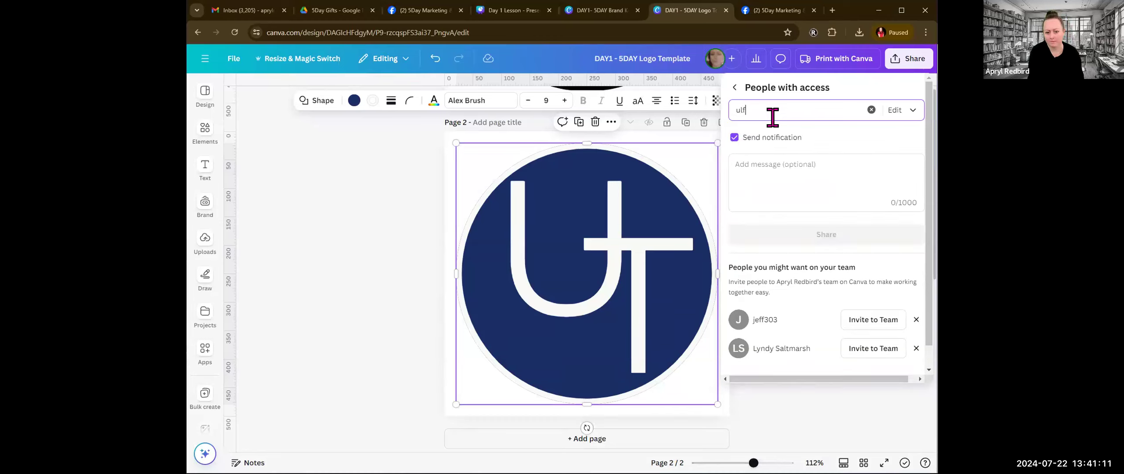
pyautogui.press('BackSpace')
pyautogui.press('BackSpace')
pyautogui.press('BackSpace')
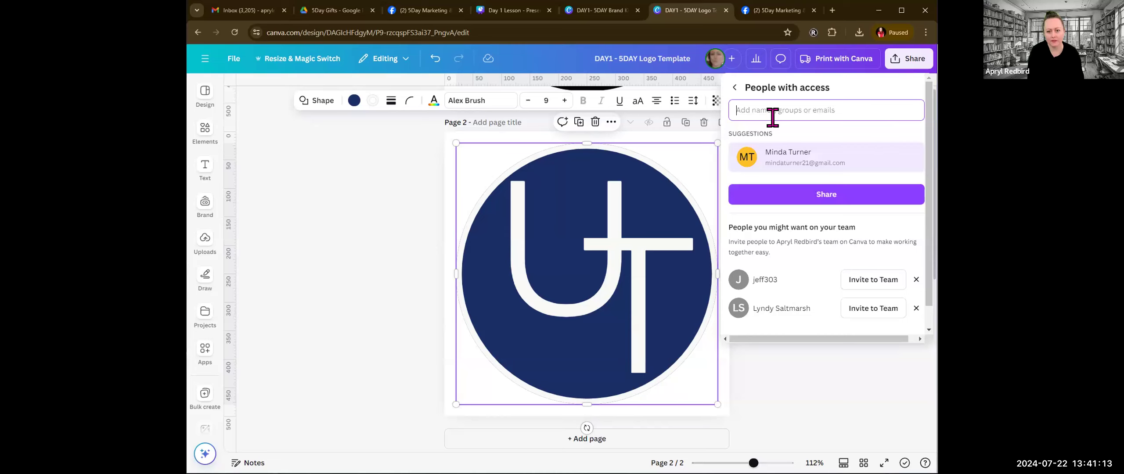
pyautogui.click(341, 334)
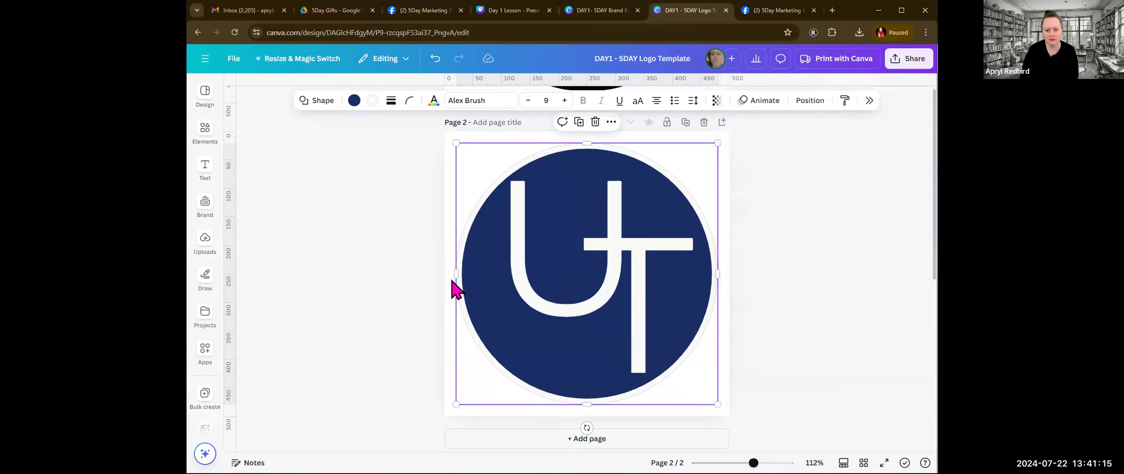
# Step: Set the design's collaboration link to anyone with the link with edit access, and copy the link
pyautogui.click(907, 58)
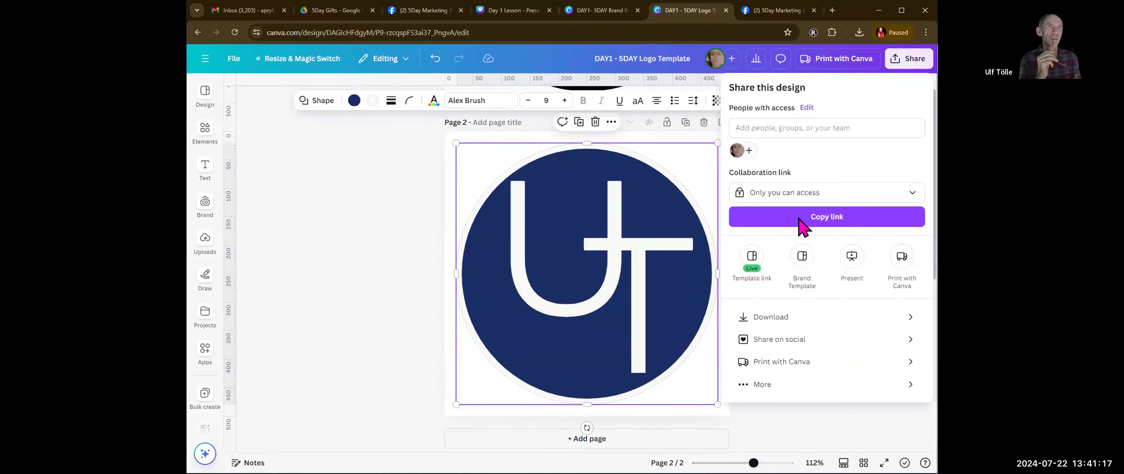
pyautogui.click(837, 198)
pyautogui.click(804, 325)
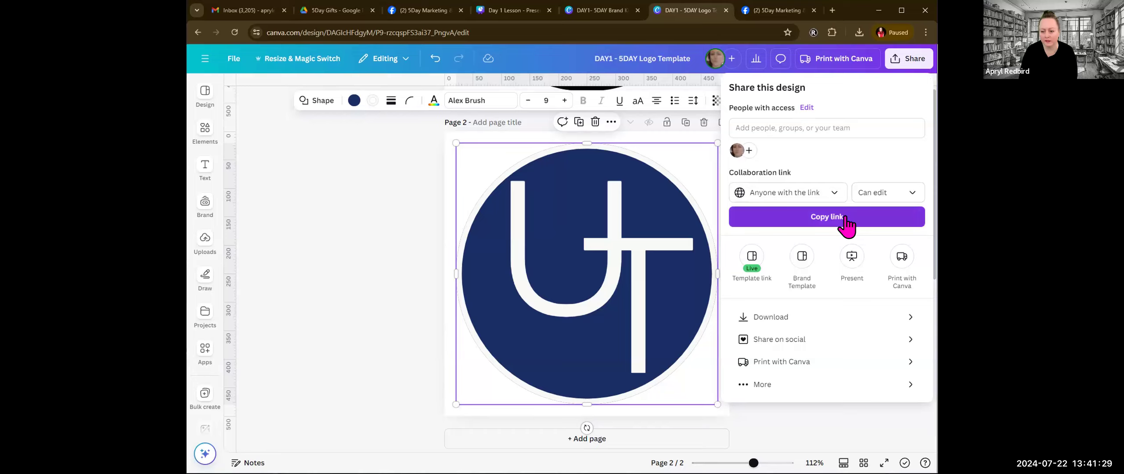
pyautogui.click(369, 244)
pyautogui.click(761, 226)
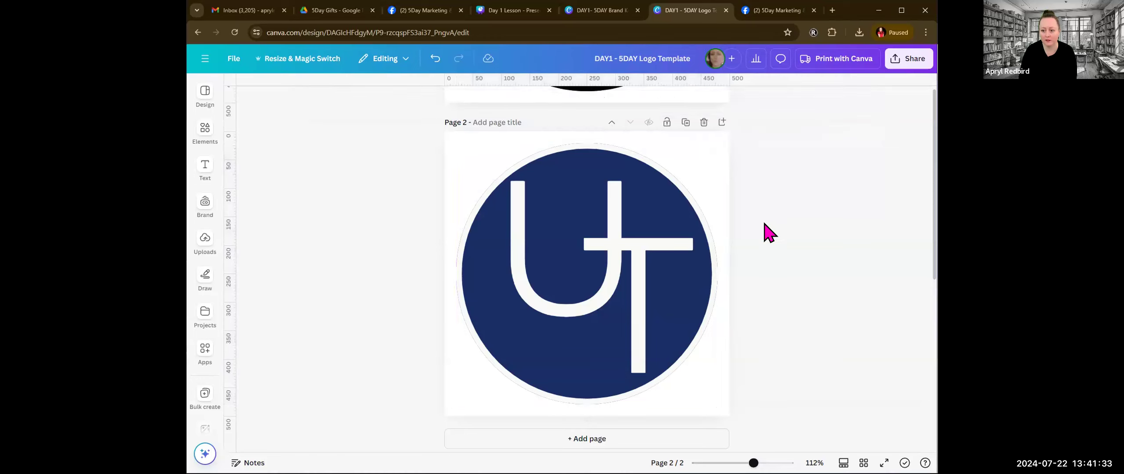
pyautogui.click(906, 61)
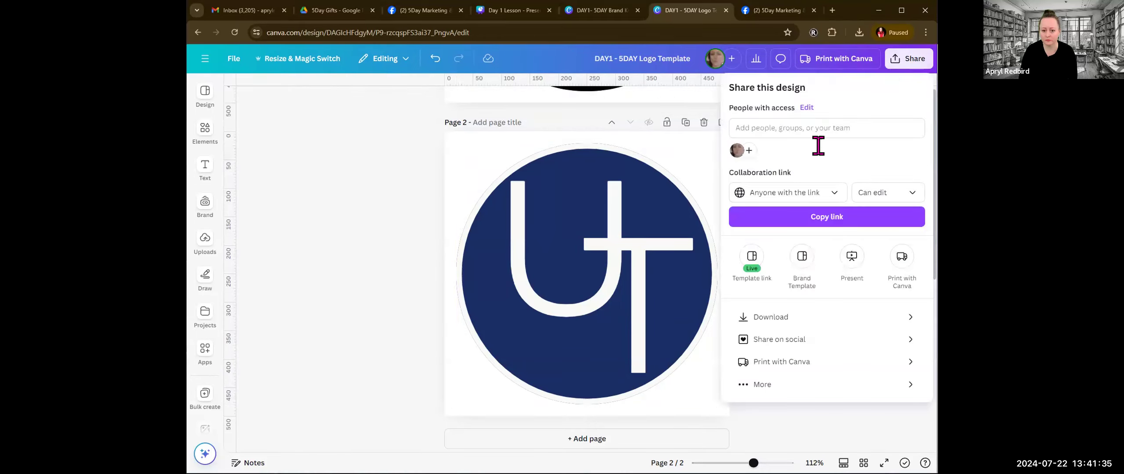
pyautogui.click(833, 223)
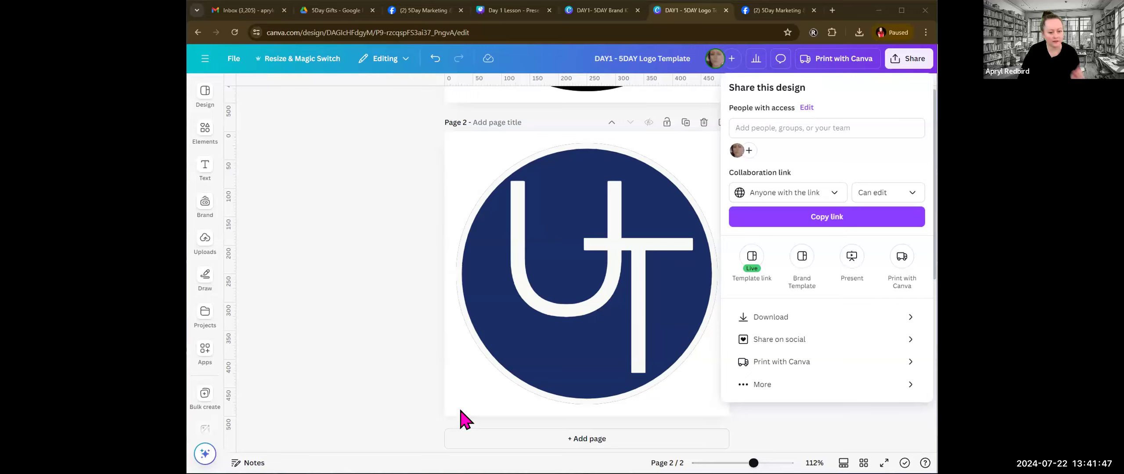
pyautogui.click(372, 337)
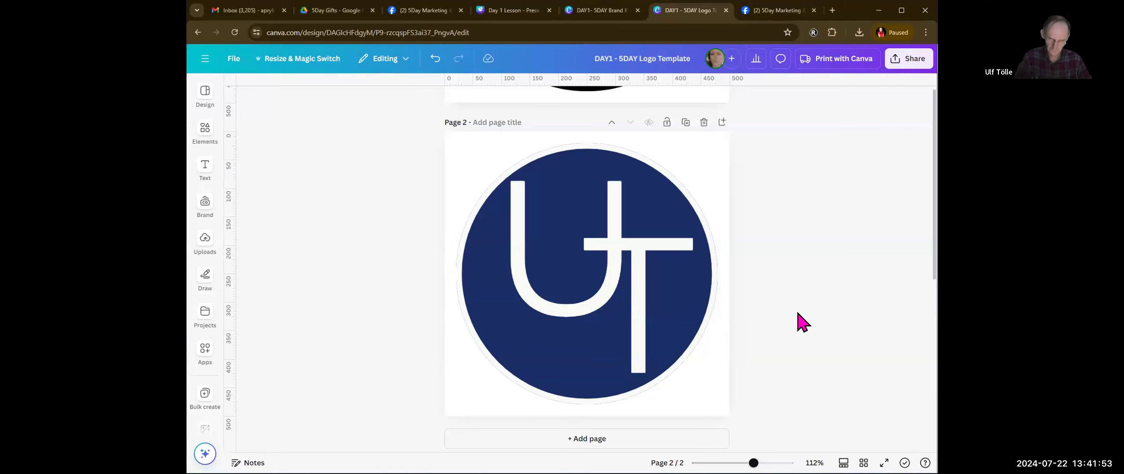
# Step: Leave the Day 1 Lesson presentation for the Canva home page, and close the logo template and the second Facebook group tab
pyautogui.scroll(5, 800, 322)
pyautogui.scroll(-5, 783, 299)
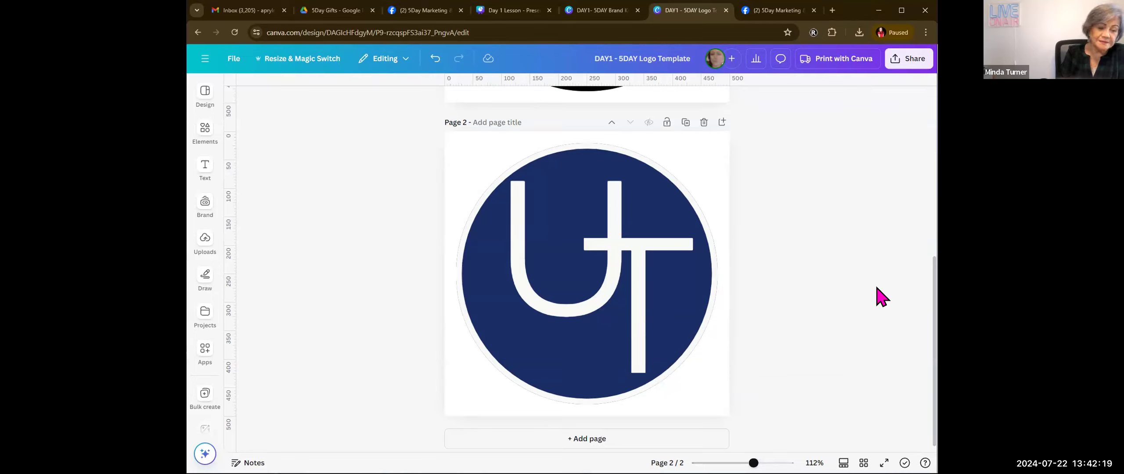
pyautogui.click(587, 12)
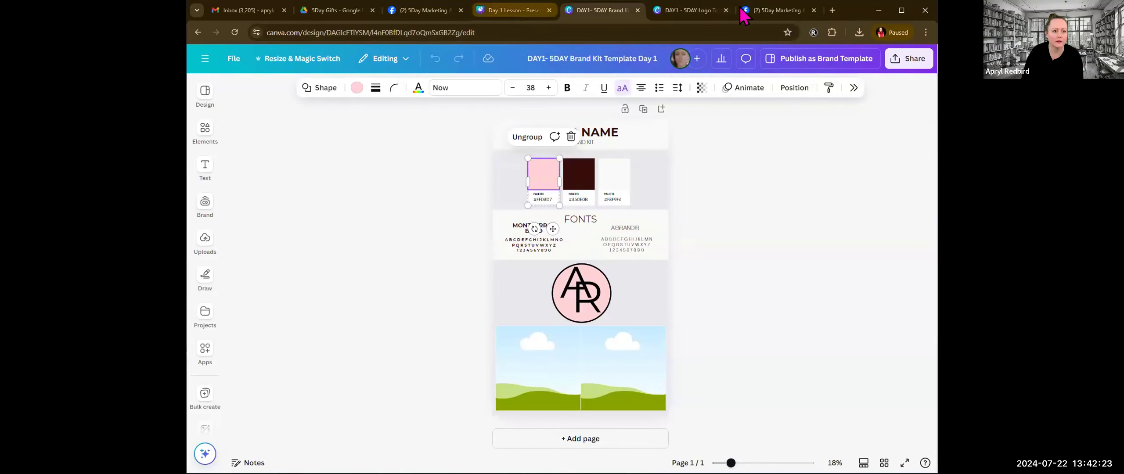
pyautogui.click(509, 13)
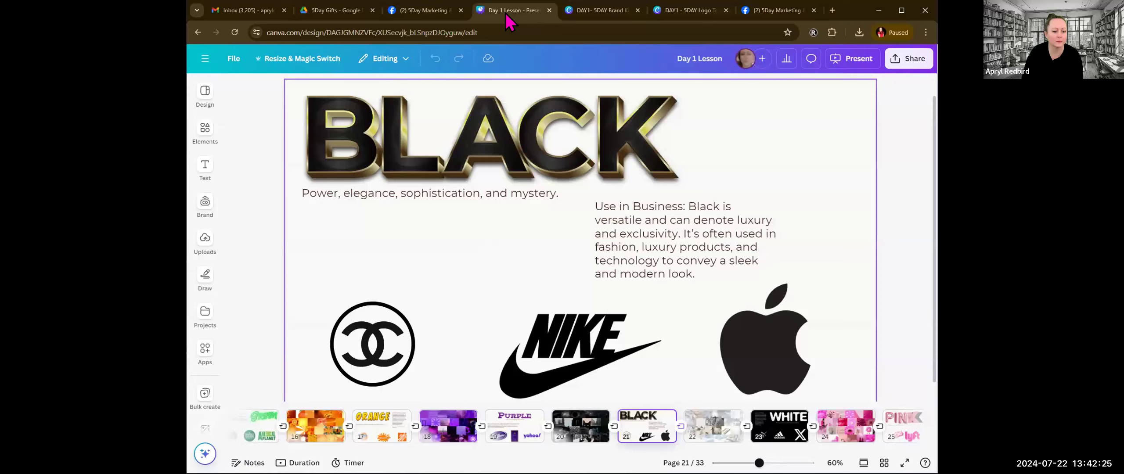
pyautogui.click(206, 59)
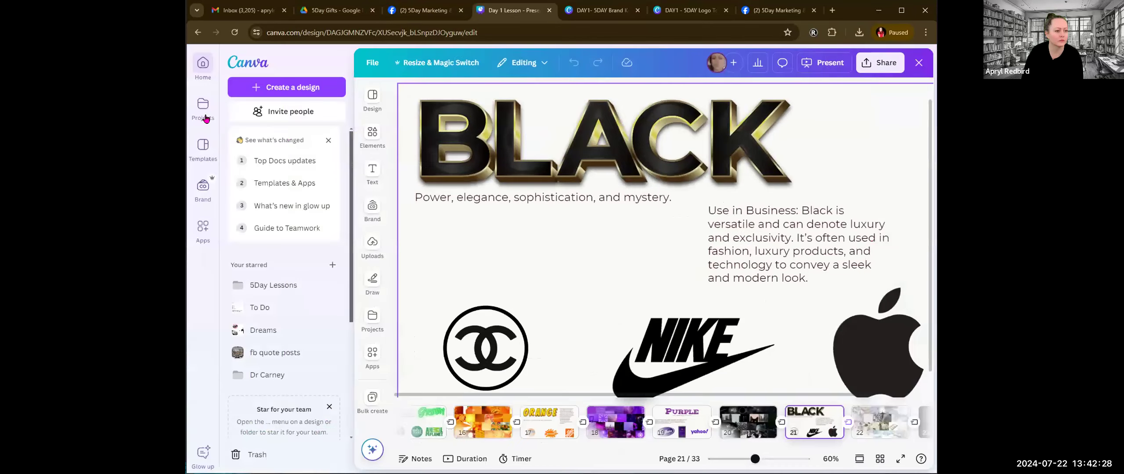
pyautogui.click(200, 68)
pyautogui.click(726, 10)
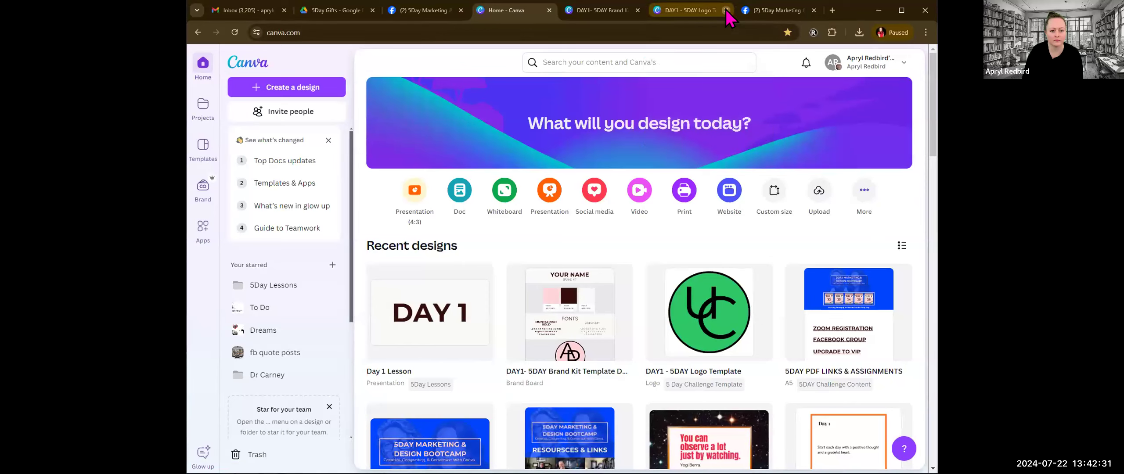
pyautogui.click(726, 10)
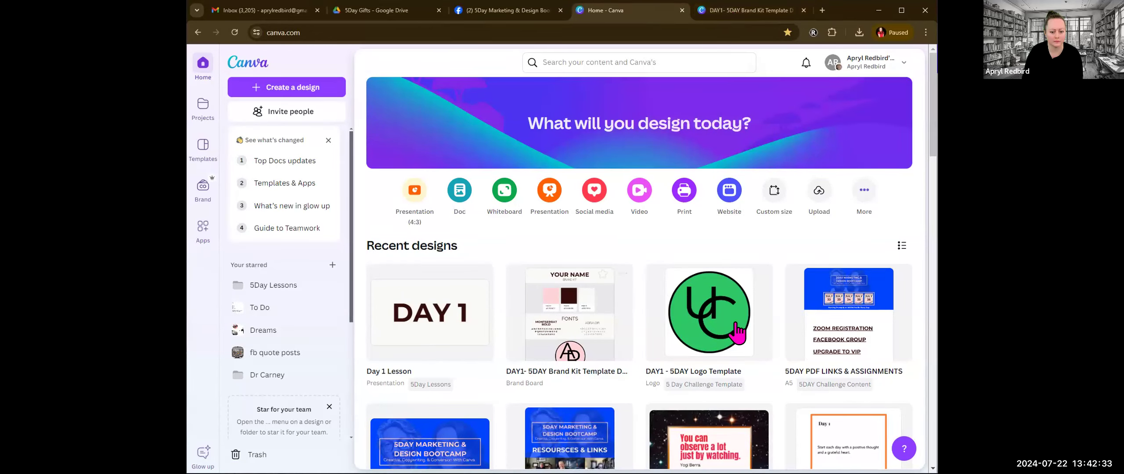
# Step: Open the 5DAY PDF LINKS & ASSIGNMENTS design and follow the LOGO TEMPLATE link under Homework Day 1
pyautogui.click(840, 327)
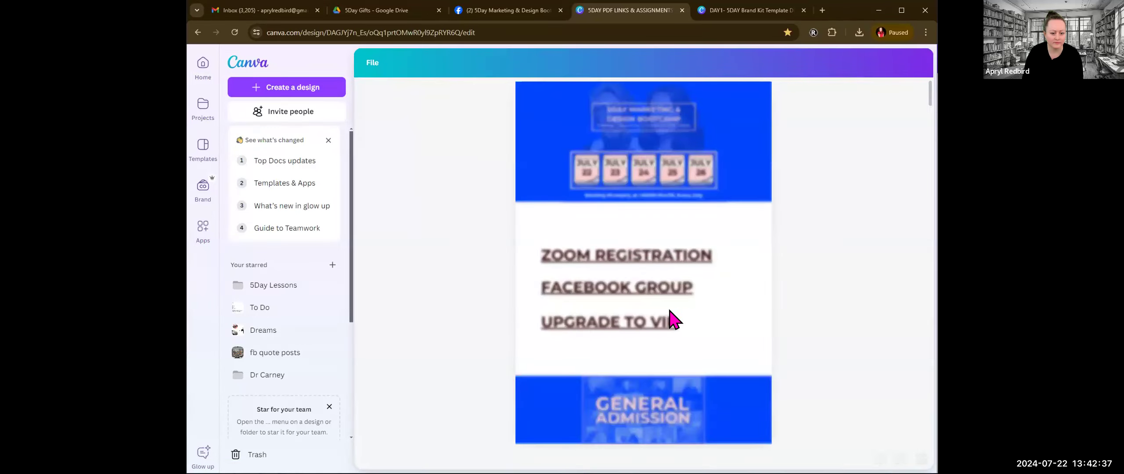
pyautogui.scroll(-9, 706, 285)
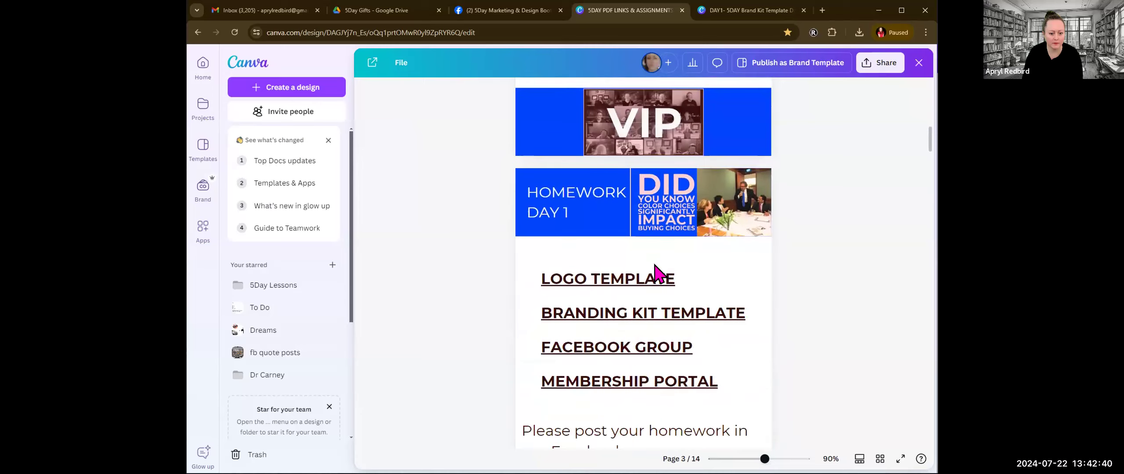
pyautogui.click(605, 281)
pyautogui.click(555, 309)
pyautogui.click(527, 275)
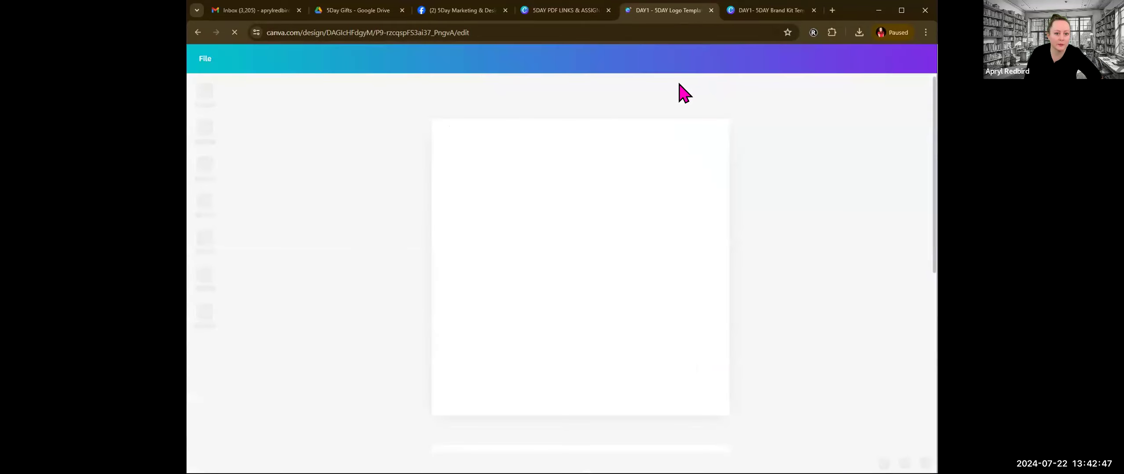
# Step: Examine both pages of the opened logo template to check which logo versions the link delivers
pyautogui.scroll(-6, 841, 155)
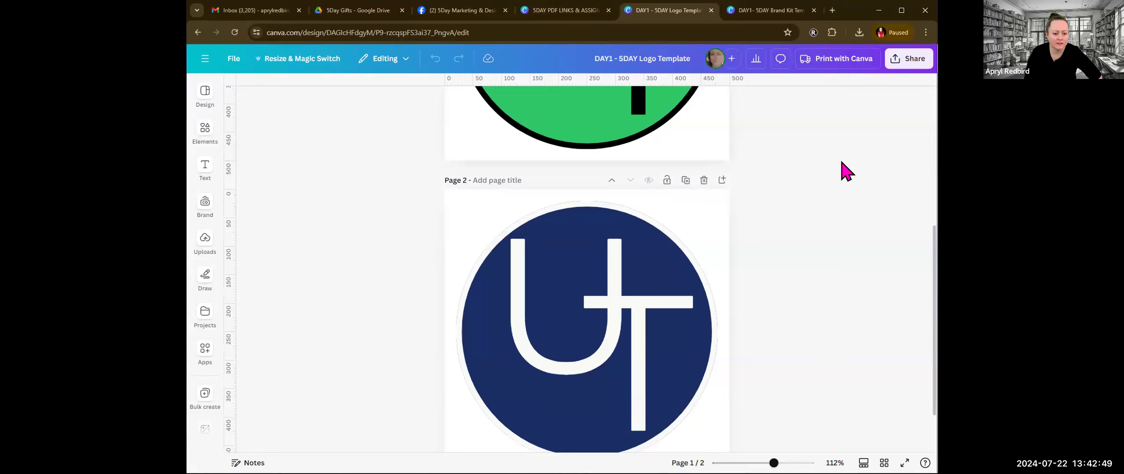
pyautogui.scroll(6, 793, 294)
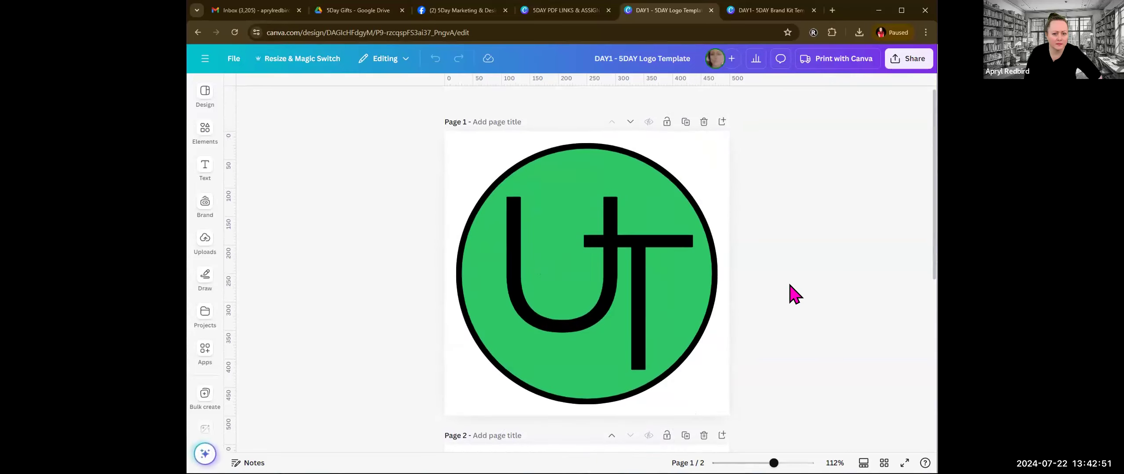
pyautogui.click(513, 254)
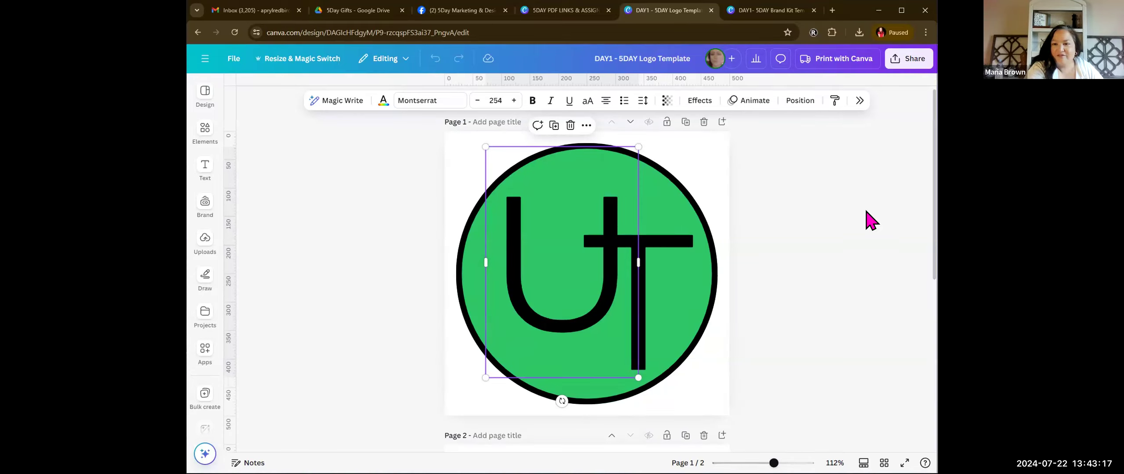
pyautogui.click(863, 220)
pyautogui.scroll(-3, 826, 249)
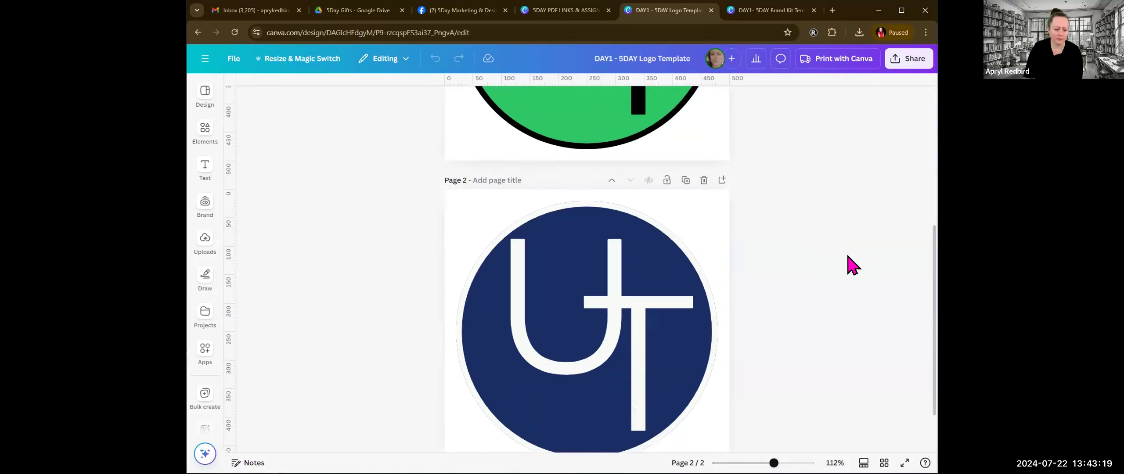
pyautogui.scroll(3, 821, 298)
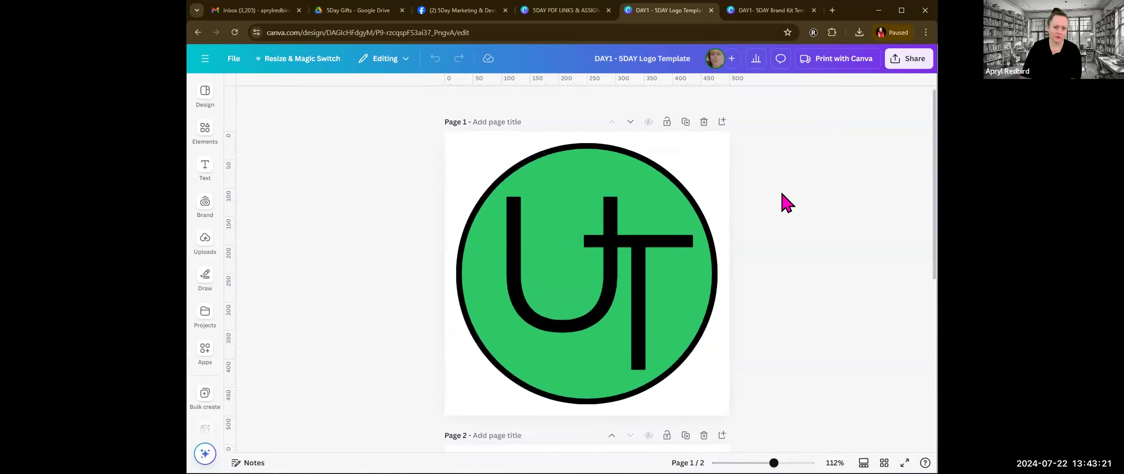
pyautogui.click(754, 12)
pyautogui.click(664, 10)
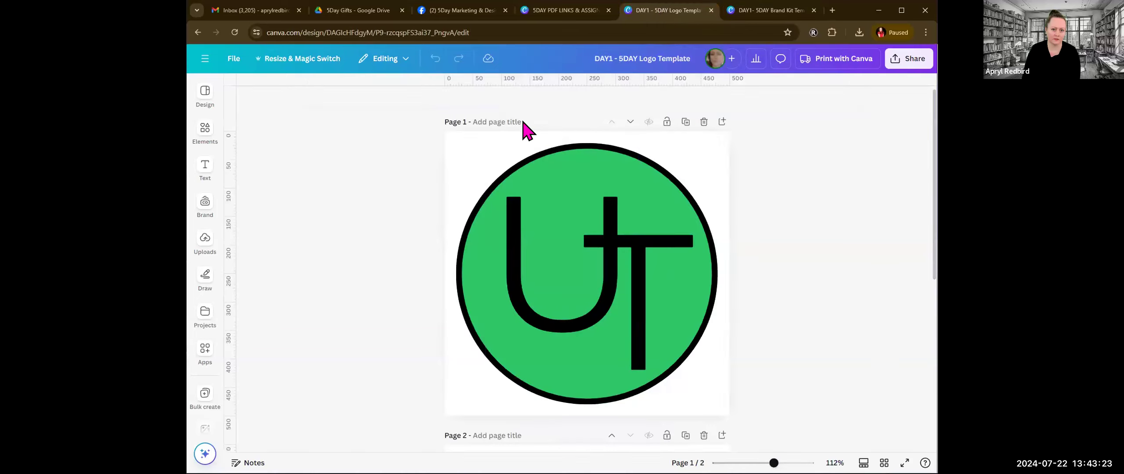
# Step: Return to the links document, follow the Day 1 logo template link again and open the shared template for editing
pyautogui.click(566, 12)
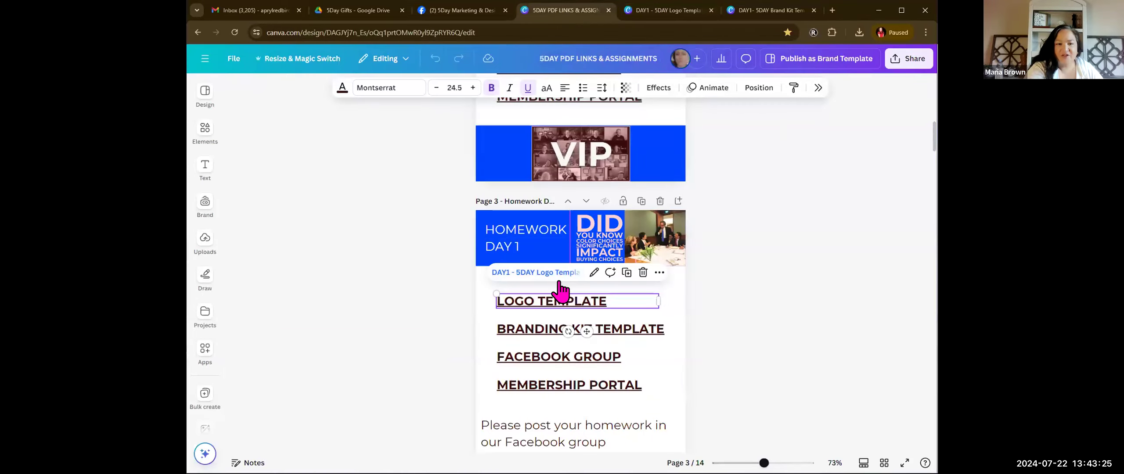
pyautogui.click(543, 273)
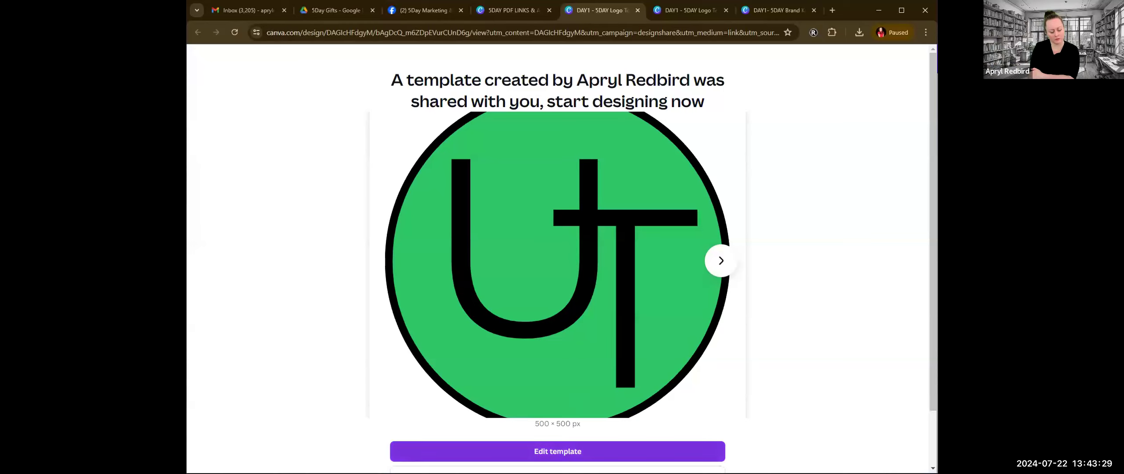
pyautogui.click(567, 451)
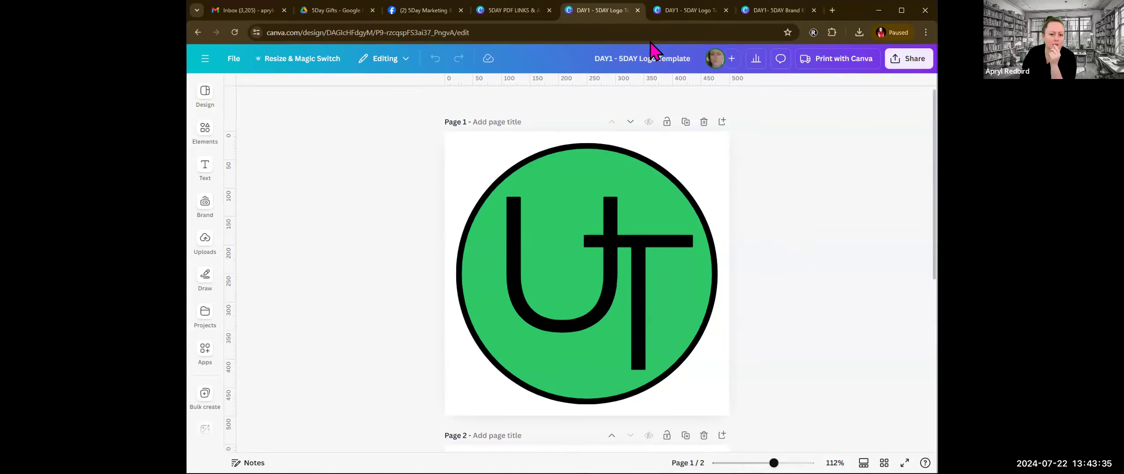
# Step: Go back to the links document and return from it to the Canva home page
pyautogui.click(512, 14)
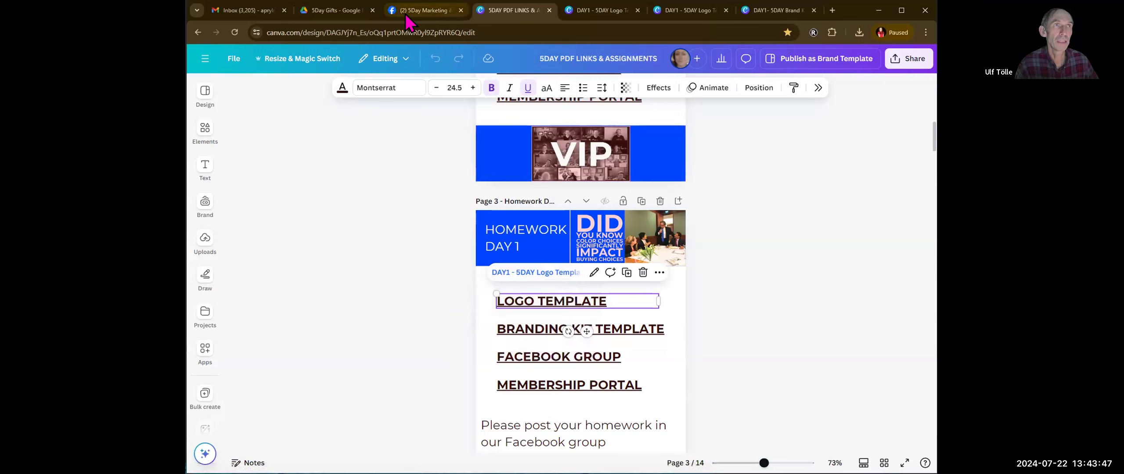
pyautogui.click(205, 58)
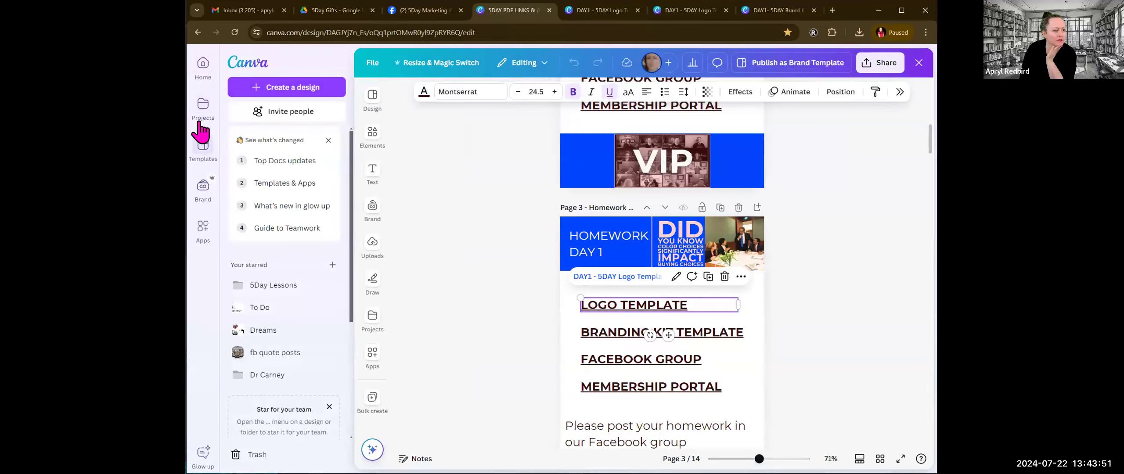
pyautogui.click(201, 70)
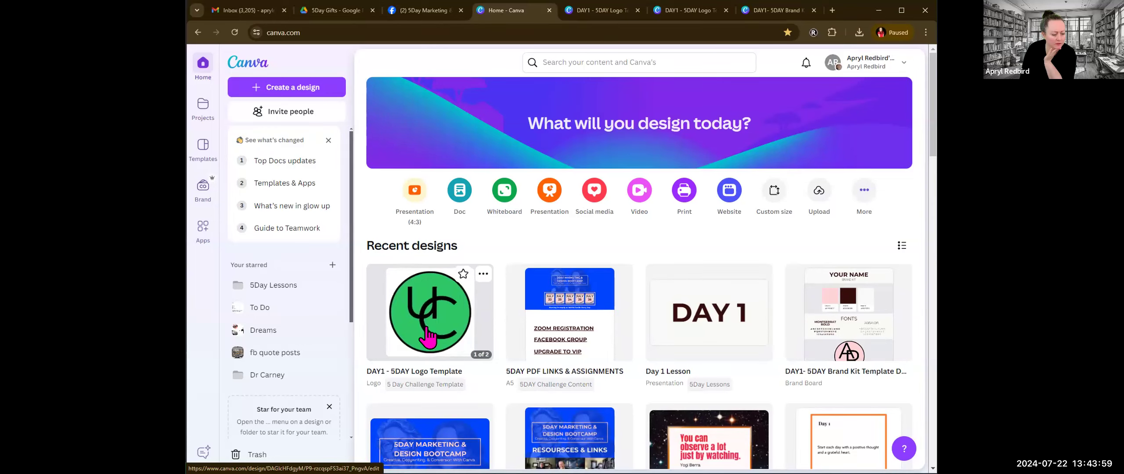
# Step: Make a copy of the DAY1 - 5DAY Logo Template design and open the copy for editing
pyautogui.scroll(-5, 575, 299)
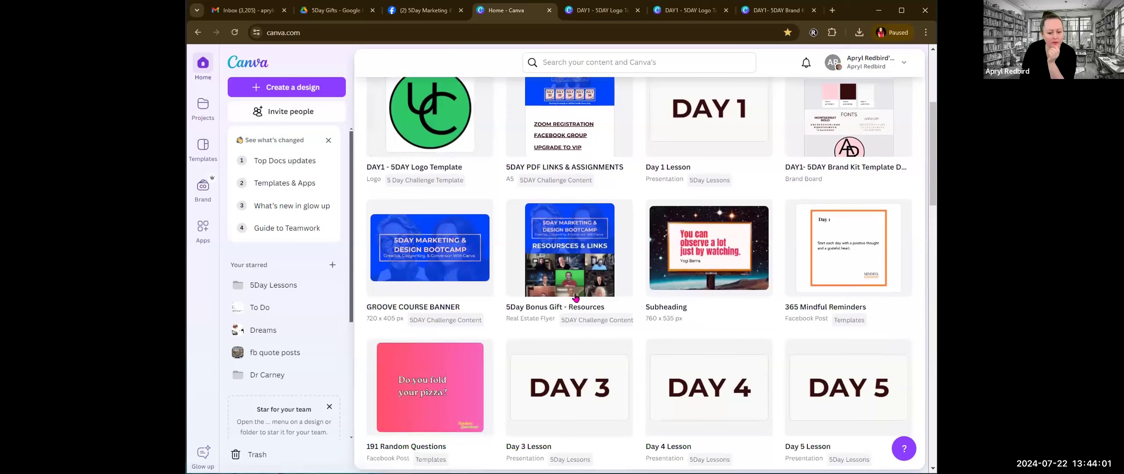
pyautogui.scroll(-1, 576, 299)
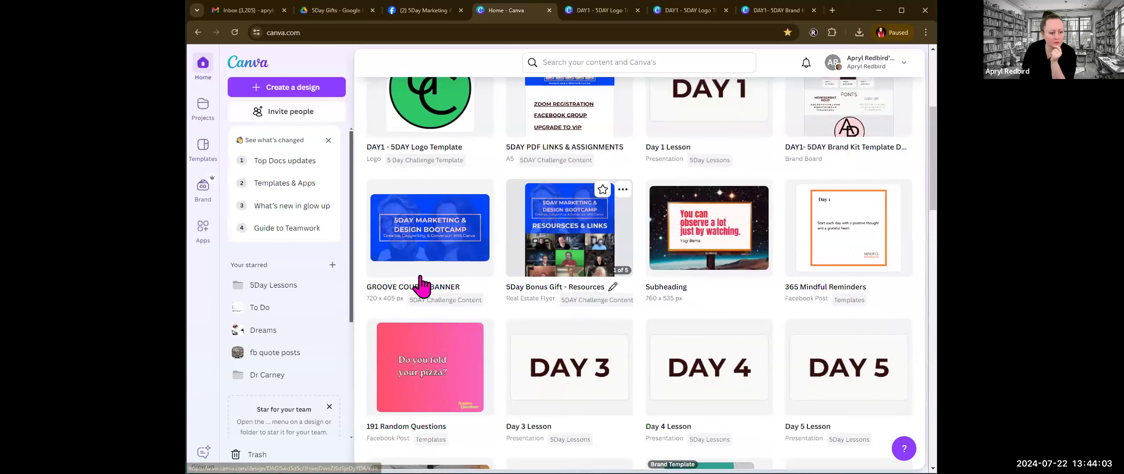
pyautogui.scroll(5, 481, 290)
pyautogui.click(483, 275)
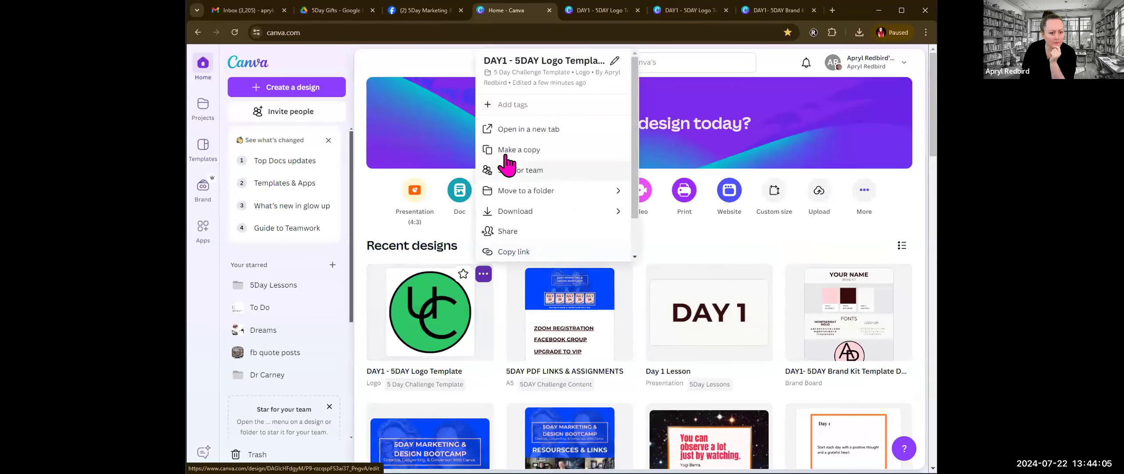
pyautogui.click(532, 155)
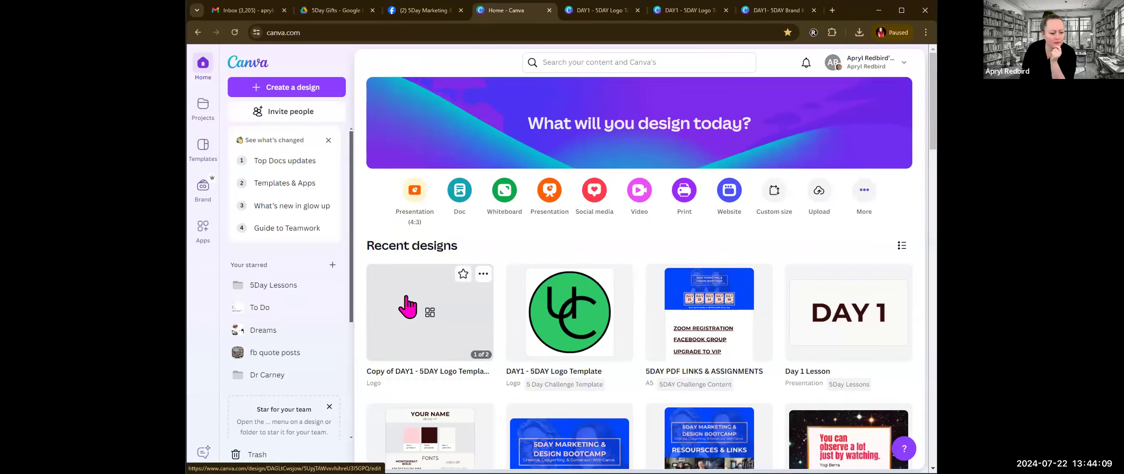
pyautogui.click(406, 303)
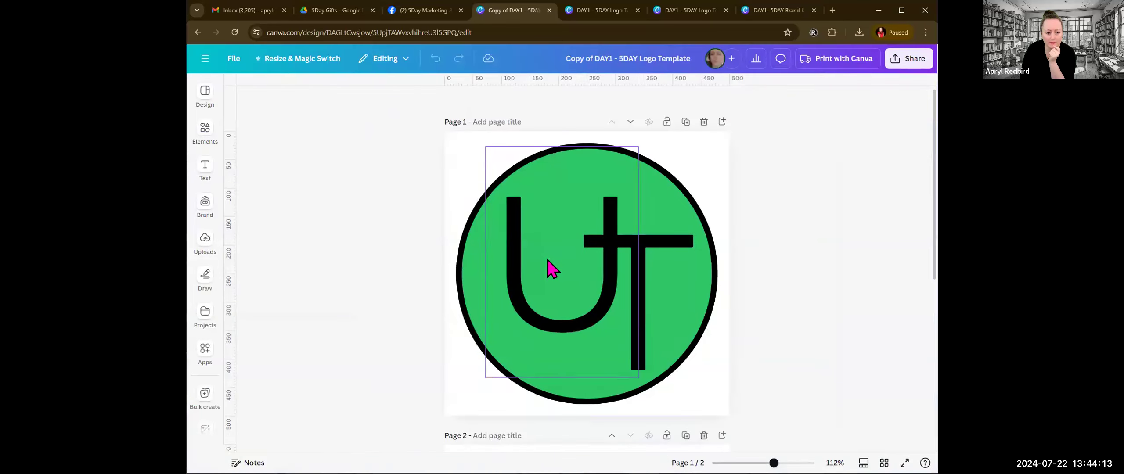
# Step: Change the font of the letter U on page 1 to Alex Brush
pyautogui.click(552, 268)
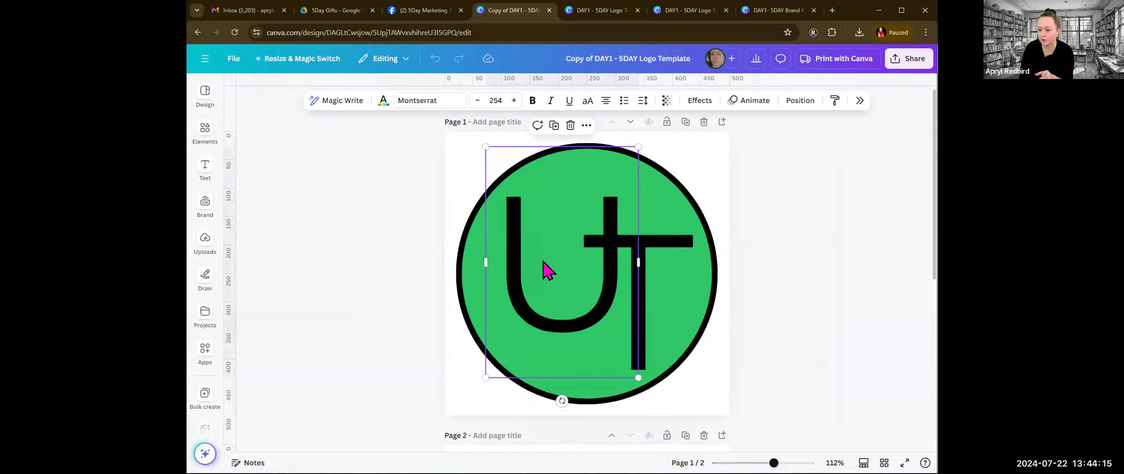
pyautogui.click(643, 313)
pyautogui.click(518, 290)
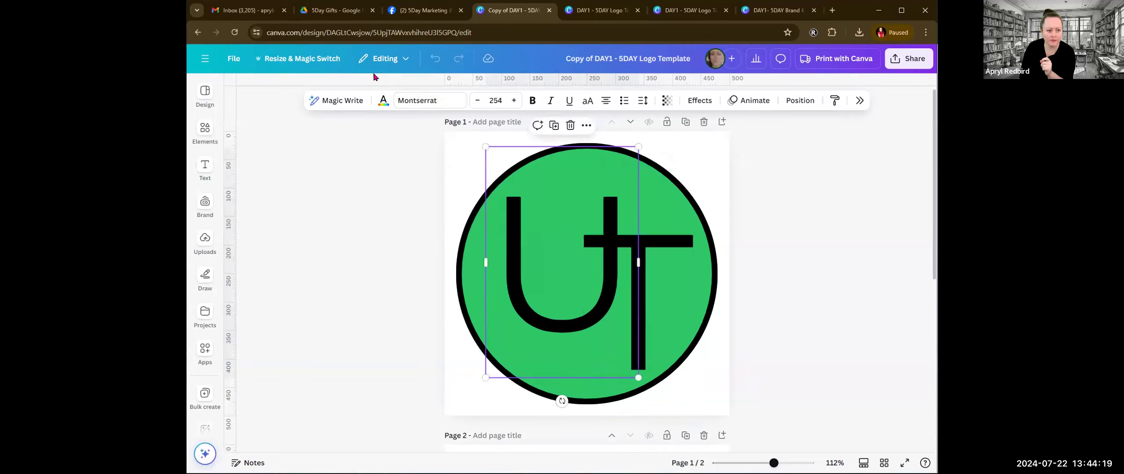
pyautogui.click(414, 101)
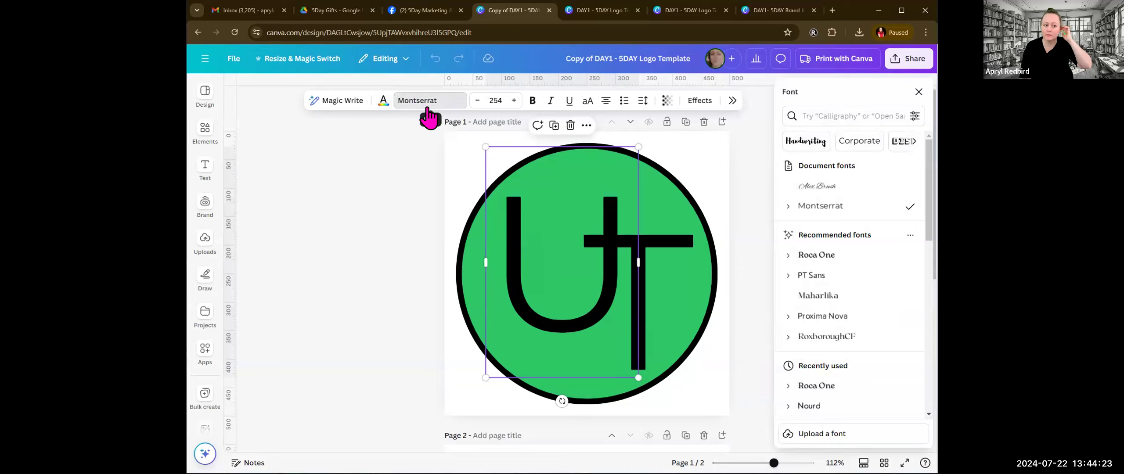
pyautogui.click(812, 189)
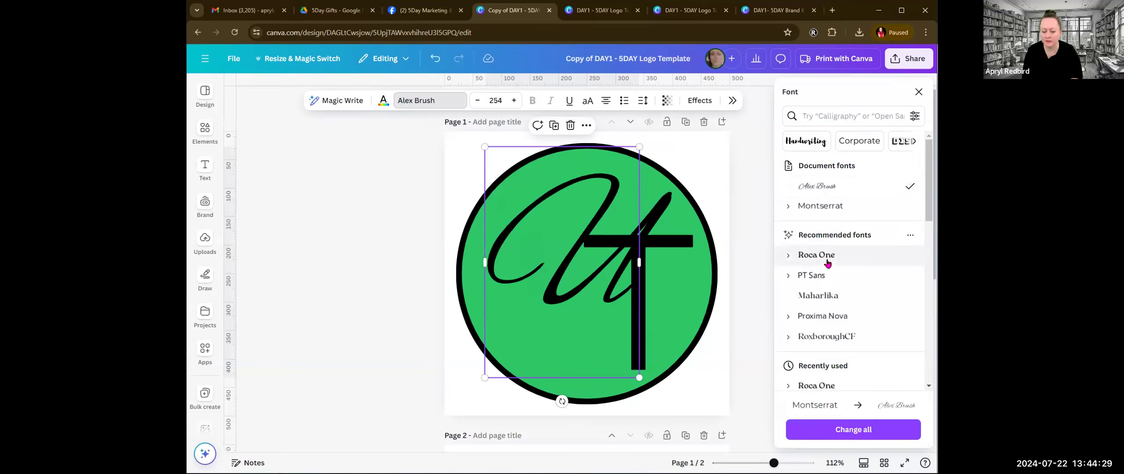
# Step: Look through the font categories and narrow the font list to Handwriting
pyautogui.scroll(-1, 842, 305)
pyautogui.scroll(1, 848, 294)
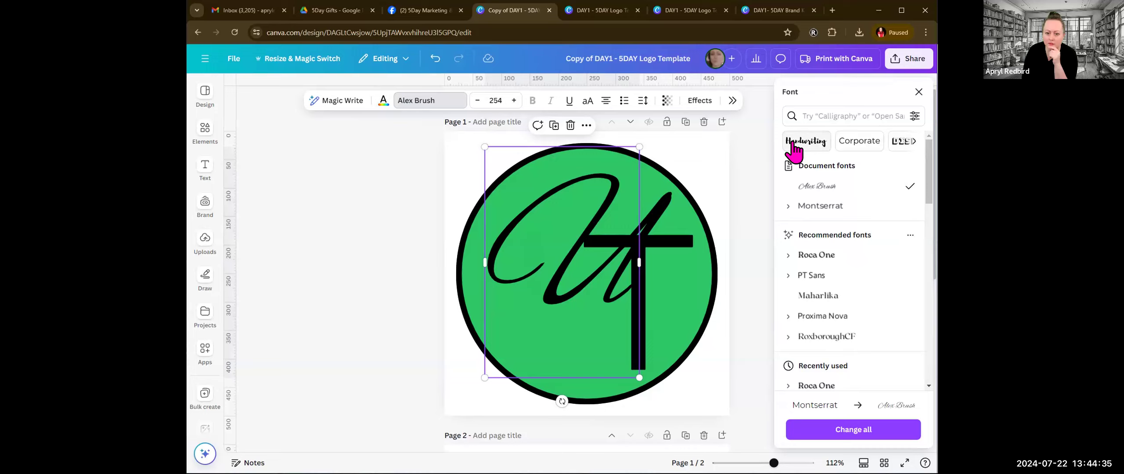
pyautogui.click(915, 141)
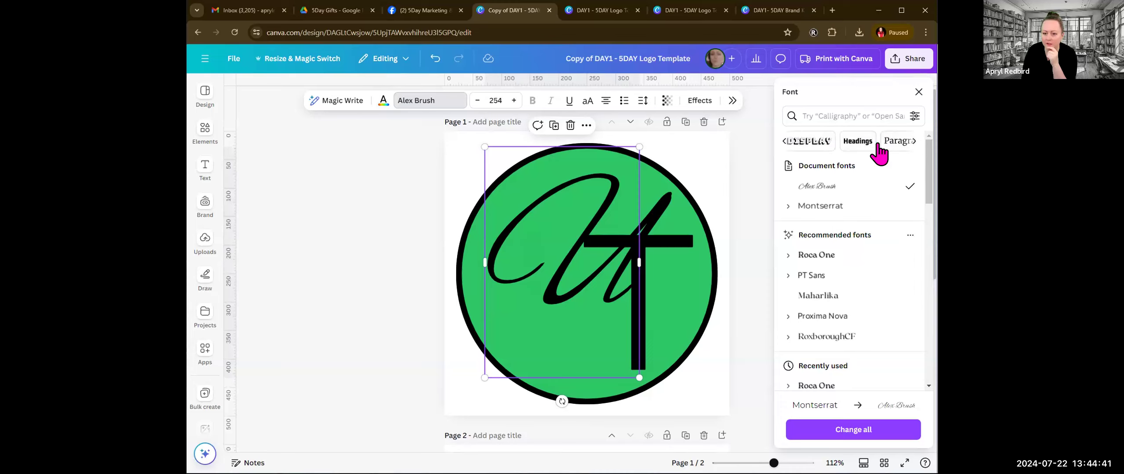
pyautogui.click(781, 142)
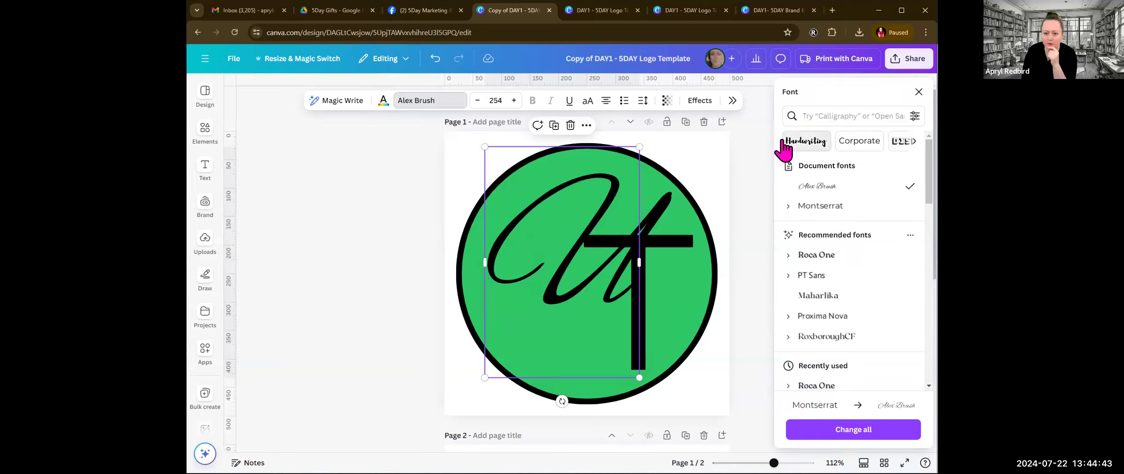
pyautogui.click(804, 141)
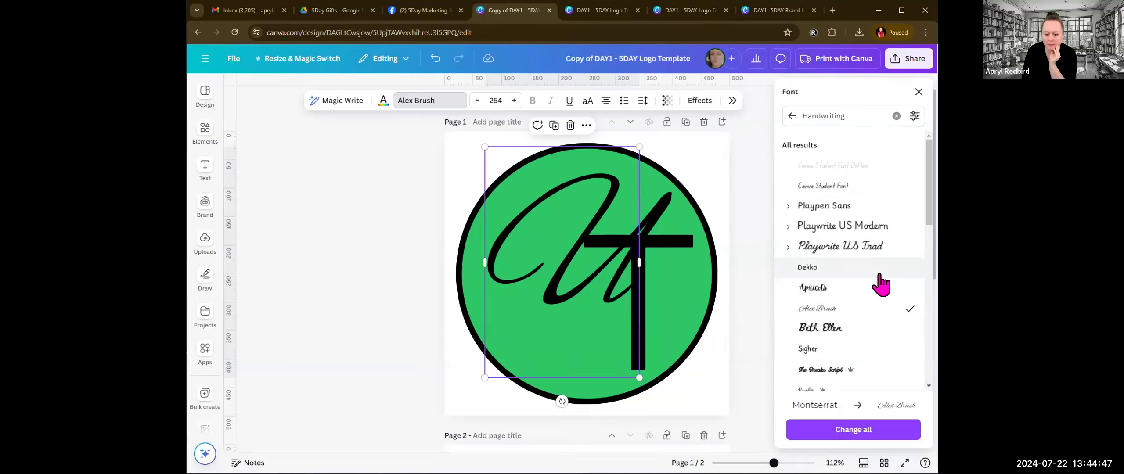
pyautogui.scroll(-1, 879, 284)
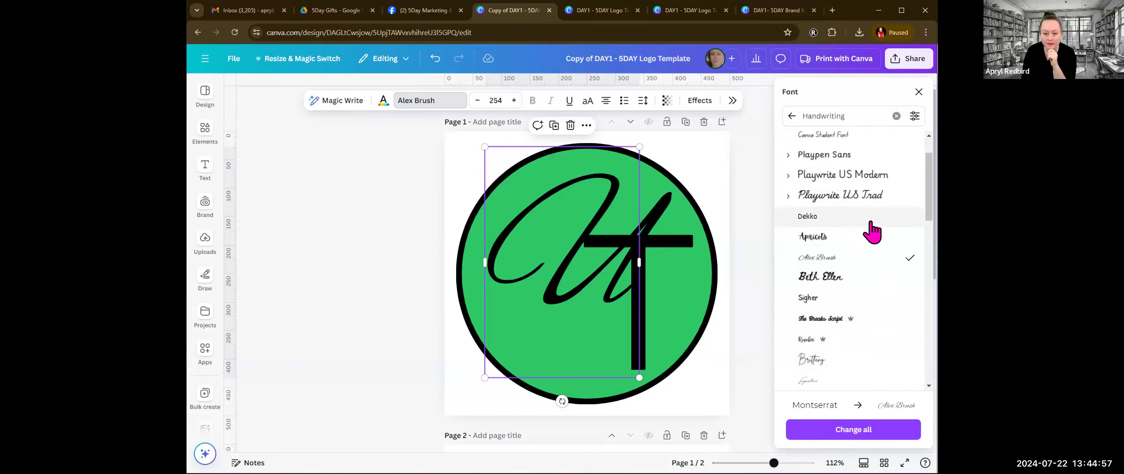
pyautogui.scroll(-5, 872, 232)
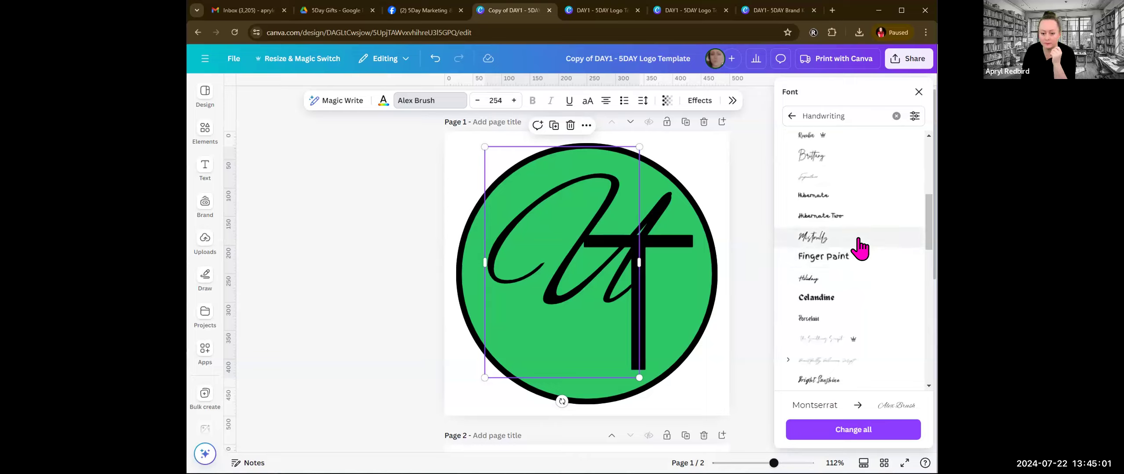
# Step: Try handwriting fonts on the letter U, including Holiday, Beautifully Delicious, Amsterdam Three, Daydream and Amsterdam Four
pyautogui.click(838, 287)
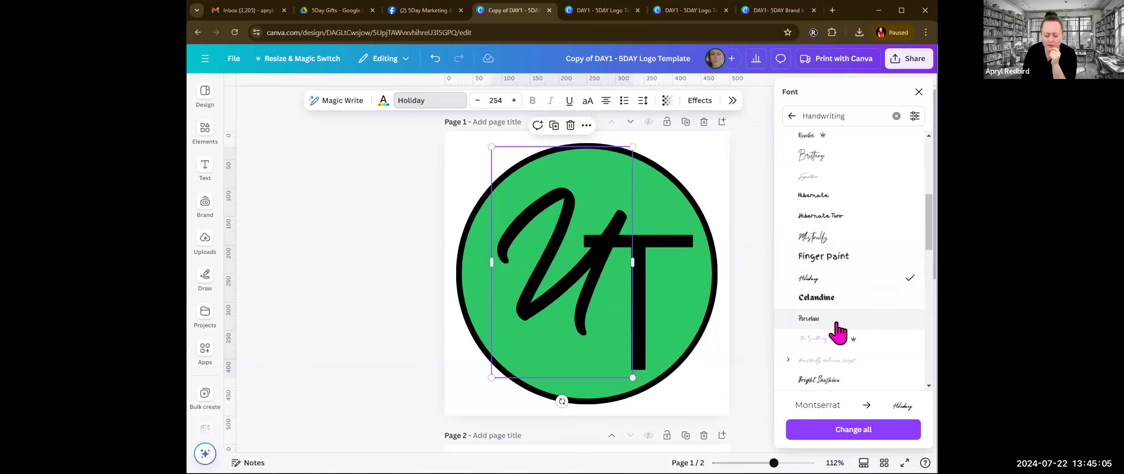
pyautogui.click(850, 360)
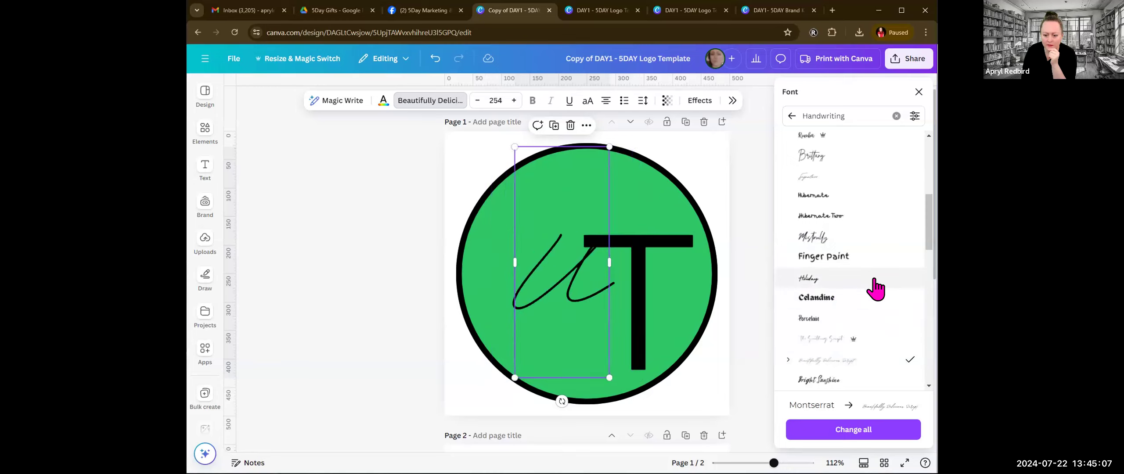
pyautogui.scroll(-5, 876, 290)
pyautogui.click(848, 220)
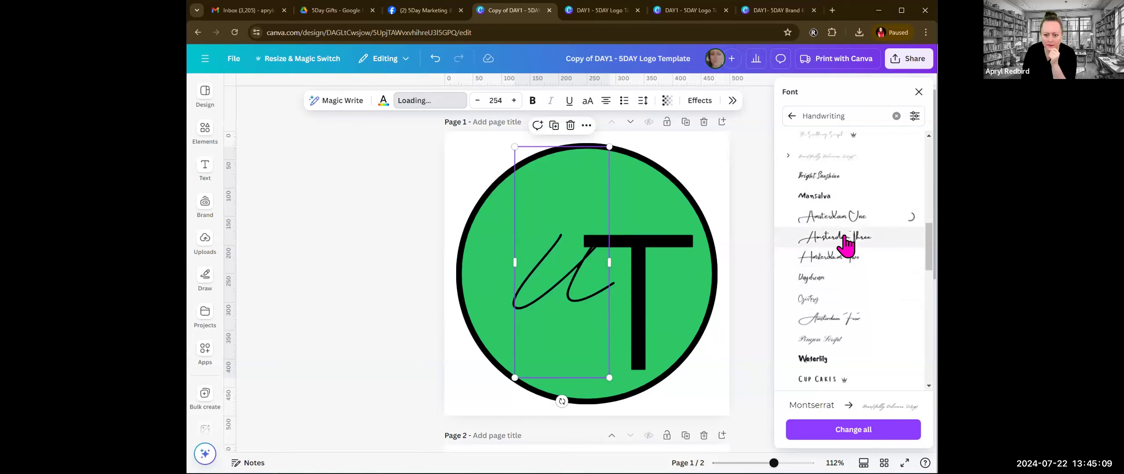
pyautogui.click(845, 239)
pyautogui.click(842, 262)
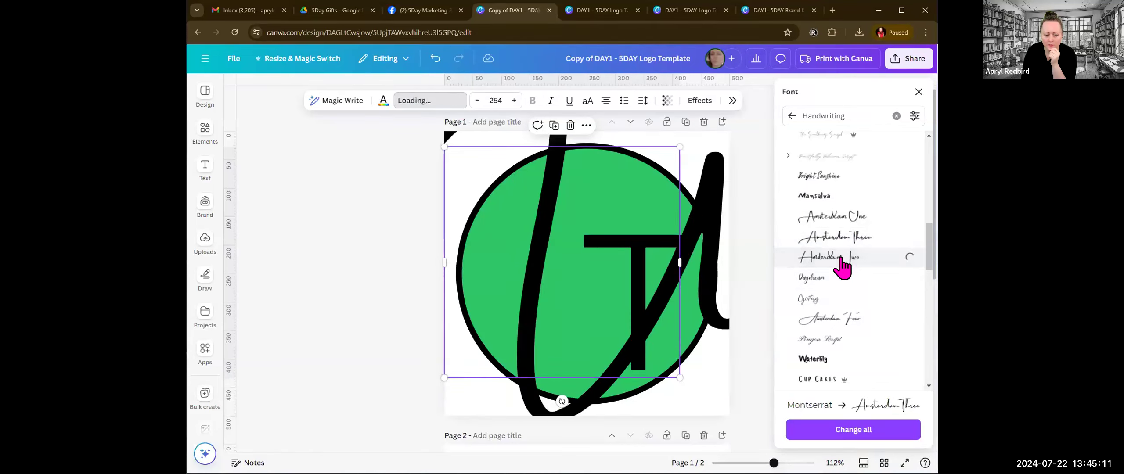
pyautogui.click(816, 278)
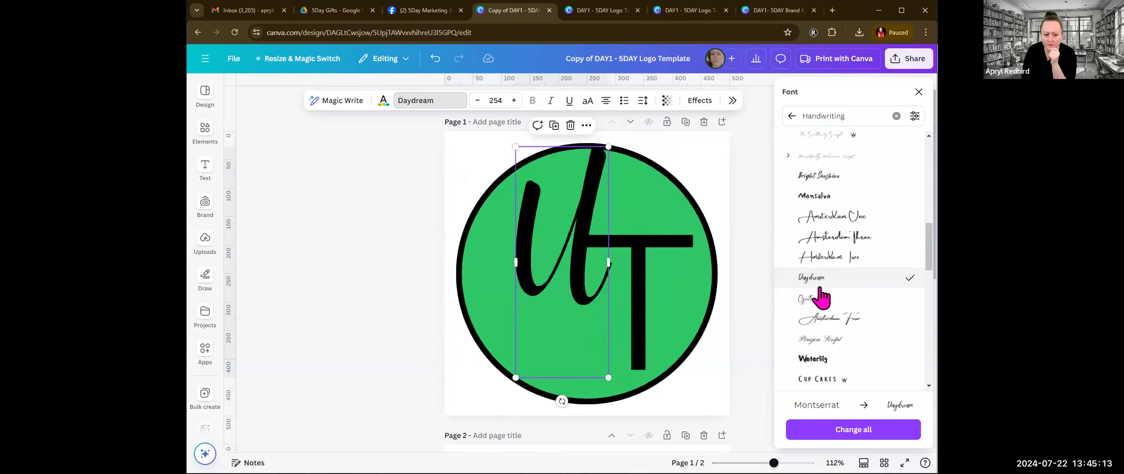
pyautogui.click(826, 312)
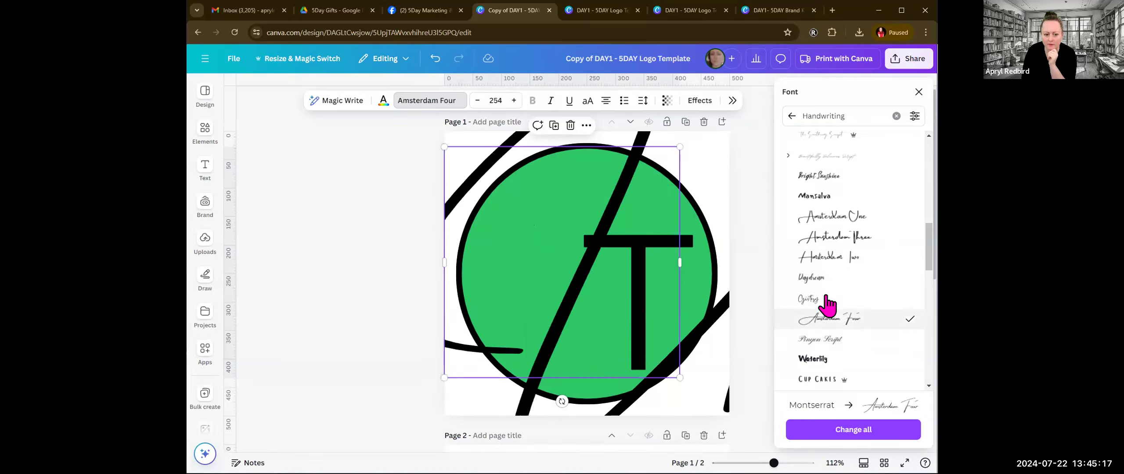
# Step: Set the letter U to Pinyon Script and replace it with an M scaled to font size 212
pyautogui.click(820, 341)
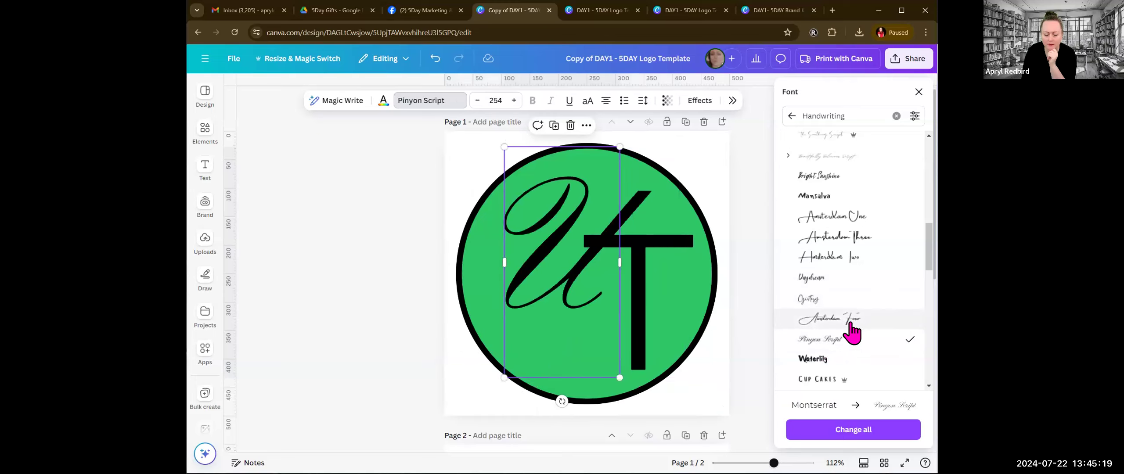
pyautogui.scroll(-2, 851, 334)
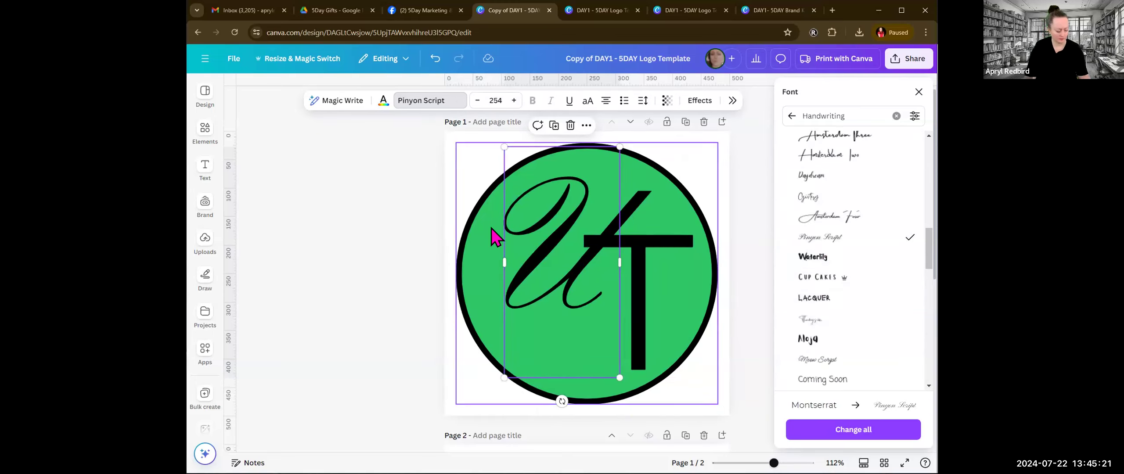
pyautogui.click(530, 263)
pyautogui.doubleClick(527, 256)
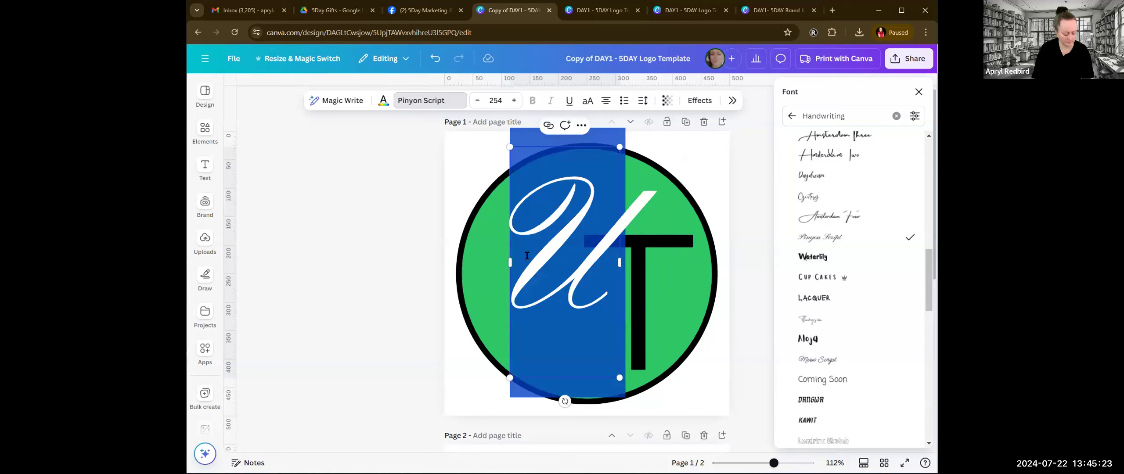
pyautogui.write('M')
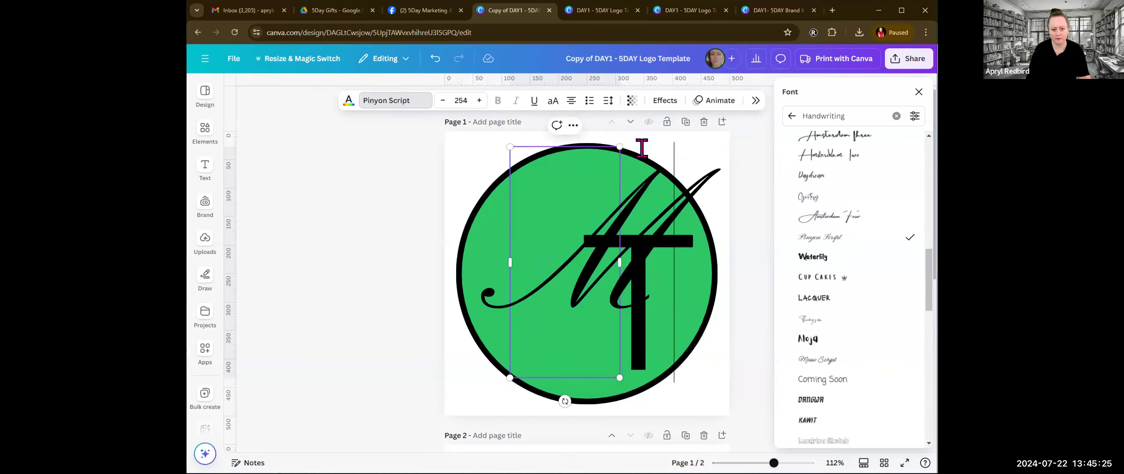
pyautogui.moveTo(619, 146); pyautogui.dragTo(602, 185)
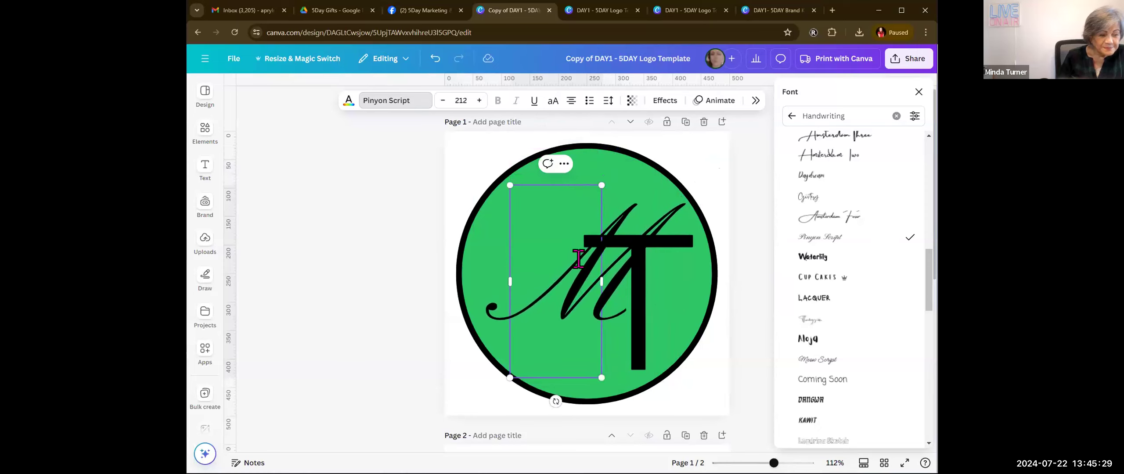
pyautogui.doubleClick(558, 283)
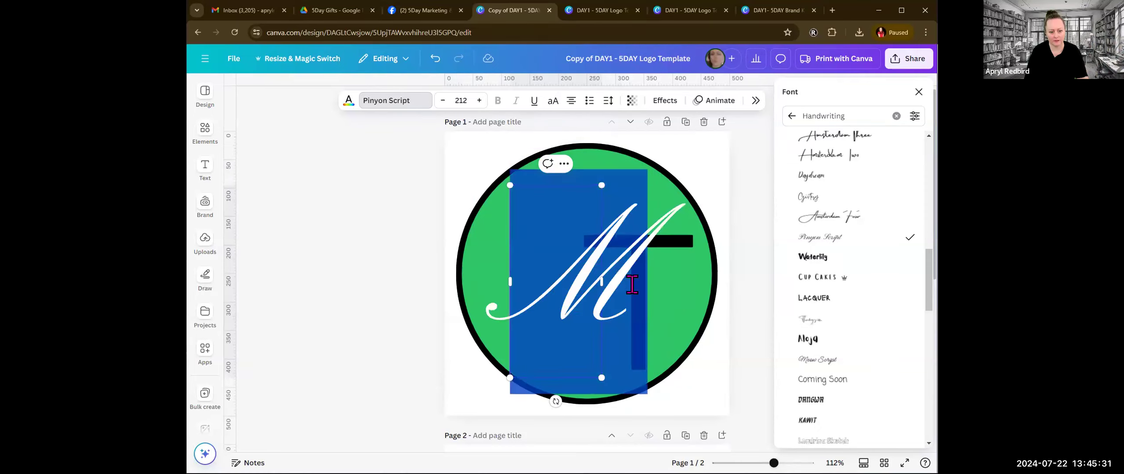
# Step: Set the letter T to Pinyon Script at size 218 and arrange it below and right of the M inside the circle
pyautogui.click(665, 284)
pyautogui.click(841, 242)
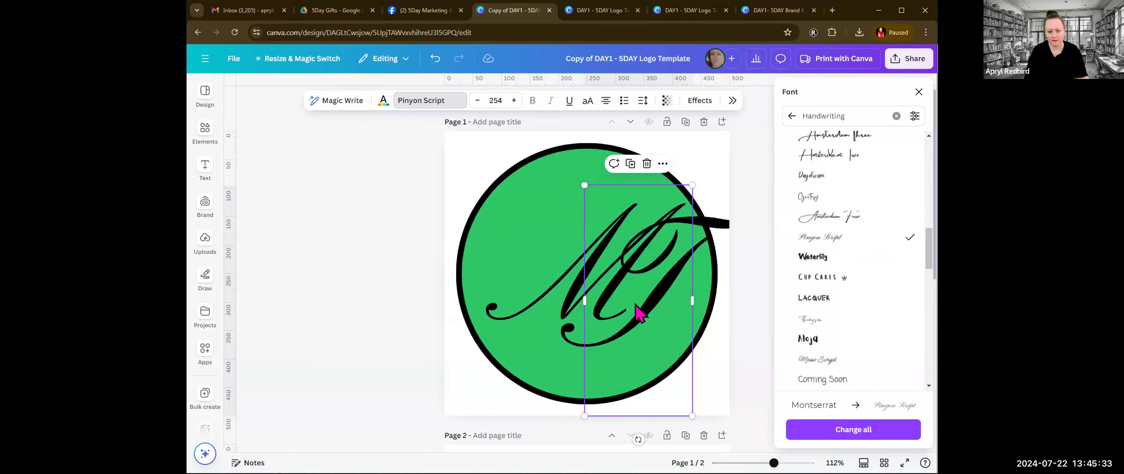
pyautogui.moveTo(625, 308); pyautogui.dragTo(584, 332)
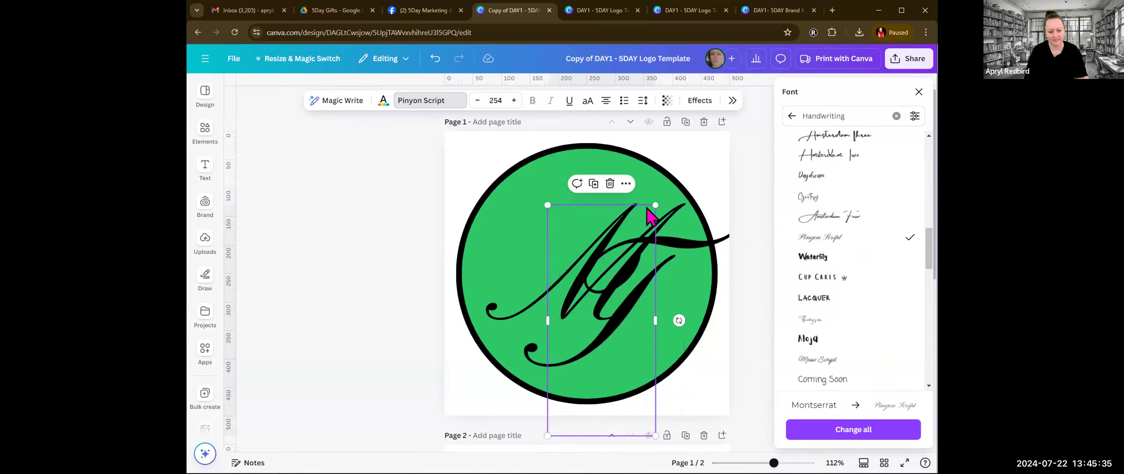
pyautogui.moveTo(656, 203); pyautogui.dragTo(640, 237)
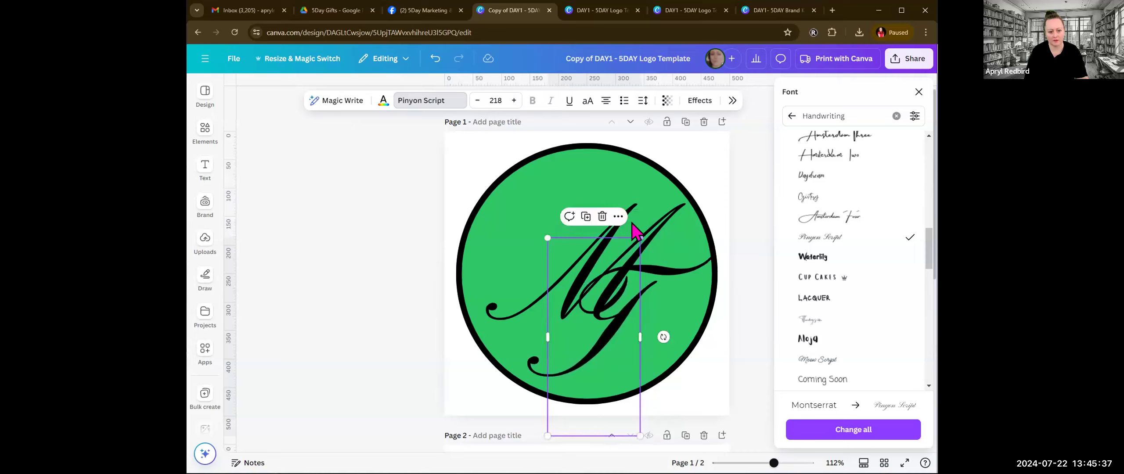
pyautogui.click(572, 218)
pyautogui.moveTo(552, 196); pyautogui.dragTo(537, 188)
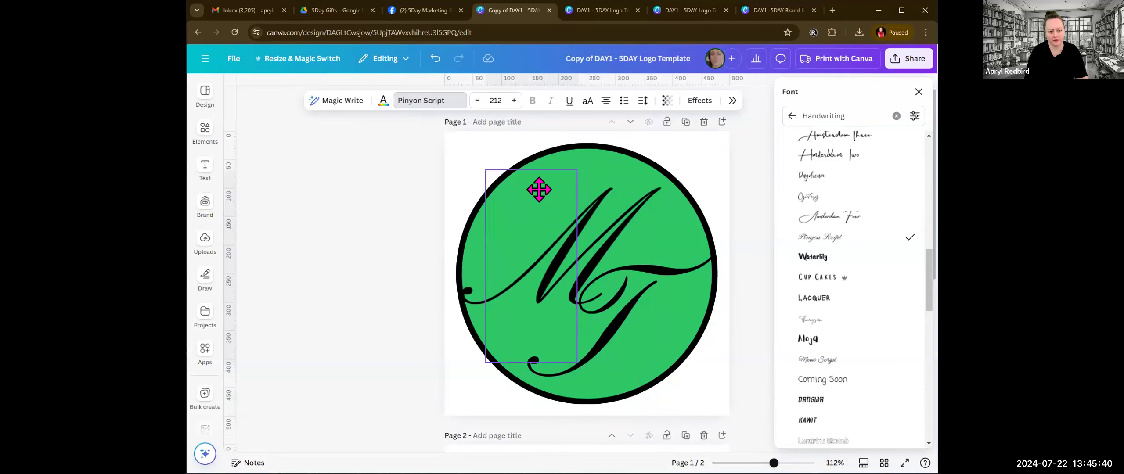
pyautogui.click(647, 268)
pyautogui.moveTo(648, 268); pyautogui.dragTo(655, 269)
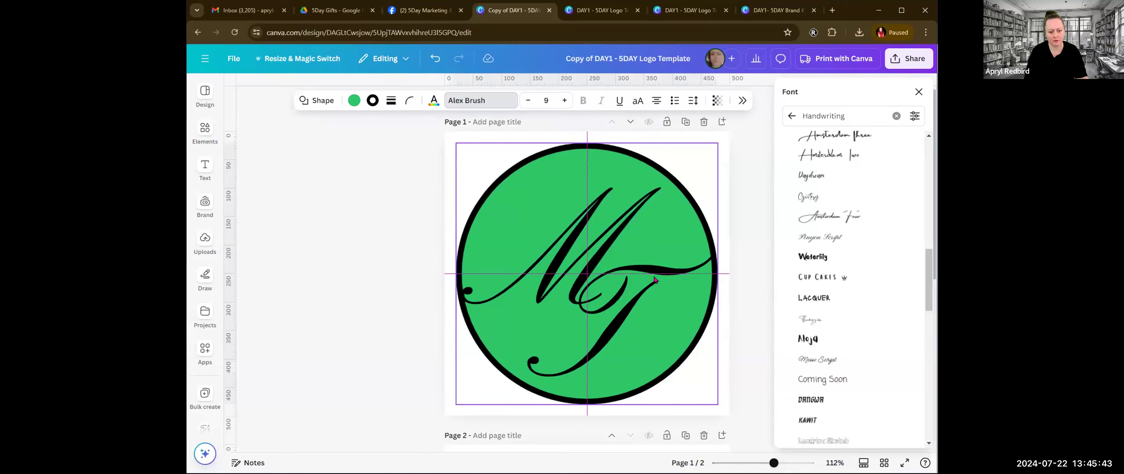
pyautogui.moveTo(611, 326); pyautogui.dragTo(608, 323)
pyautogui.hotkey('ctrl', 'z')
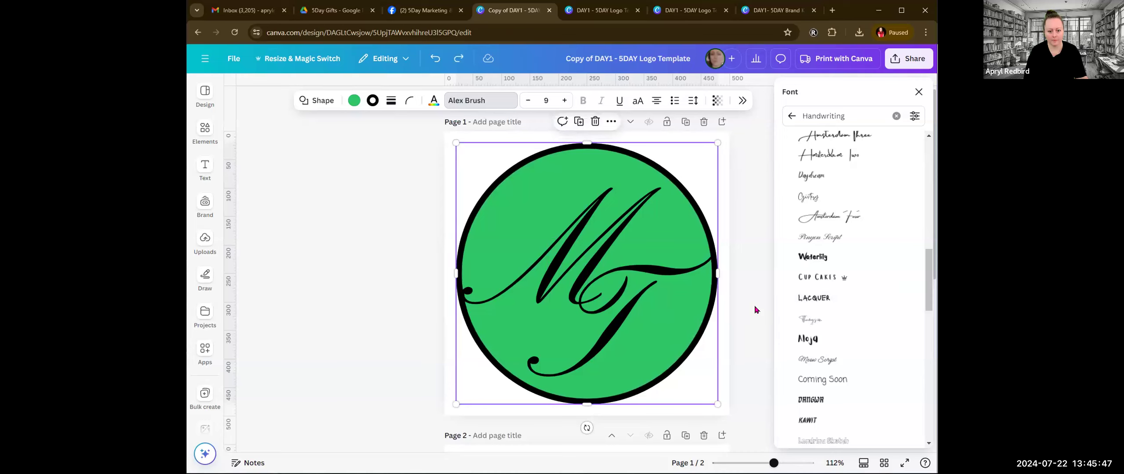
# Step: Move the letter T slightly up and left so it interlocks with the M and clears the circle's outline
pyautogui.click(660, 302)
pyautogui.click(628, 308)
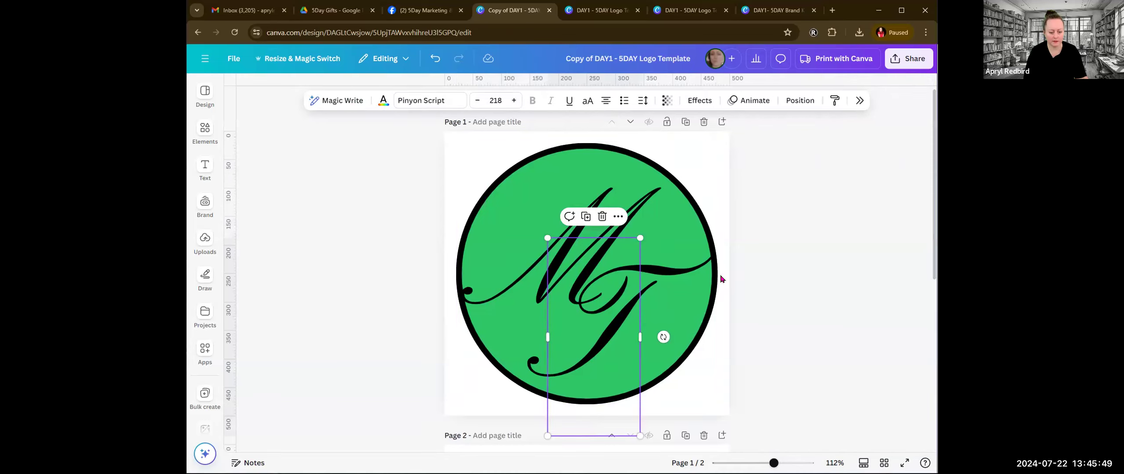
pyautogui.moveTo(627, 312); pyautogui.dragTo(616, 299)
pyautogui.click(671, 321)
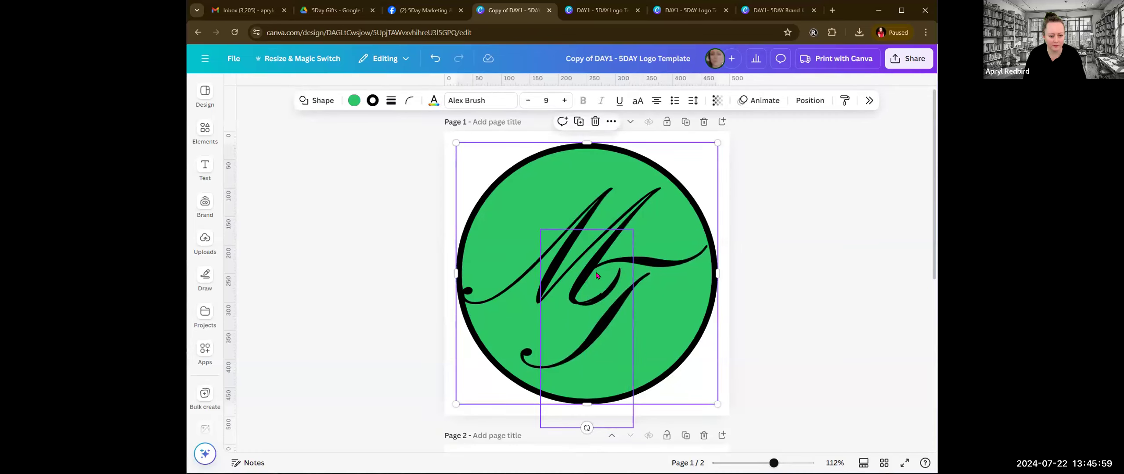
pyautogui.click(591, 223)
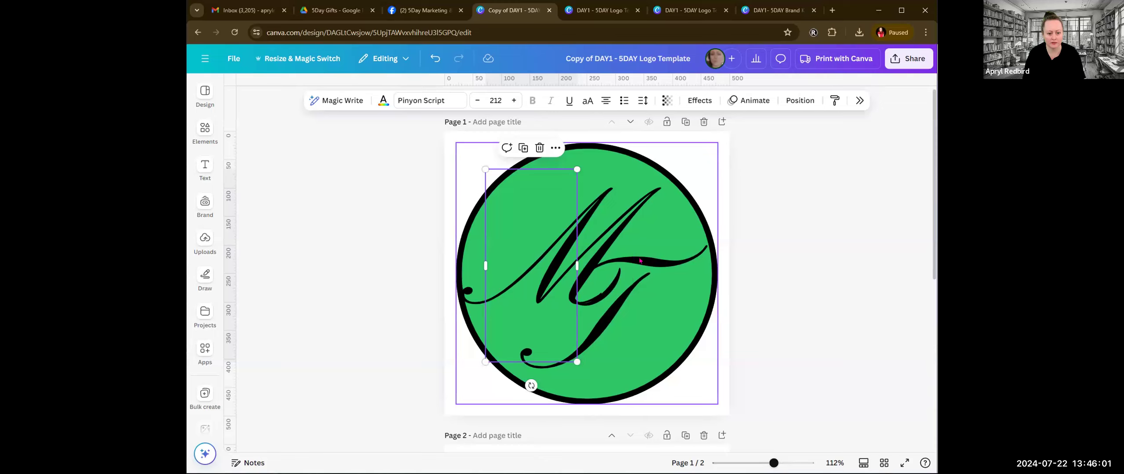
pyautogui.click(622, 290)
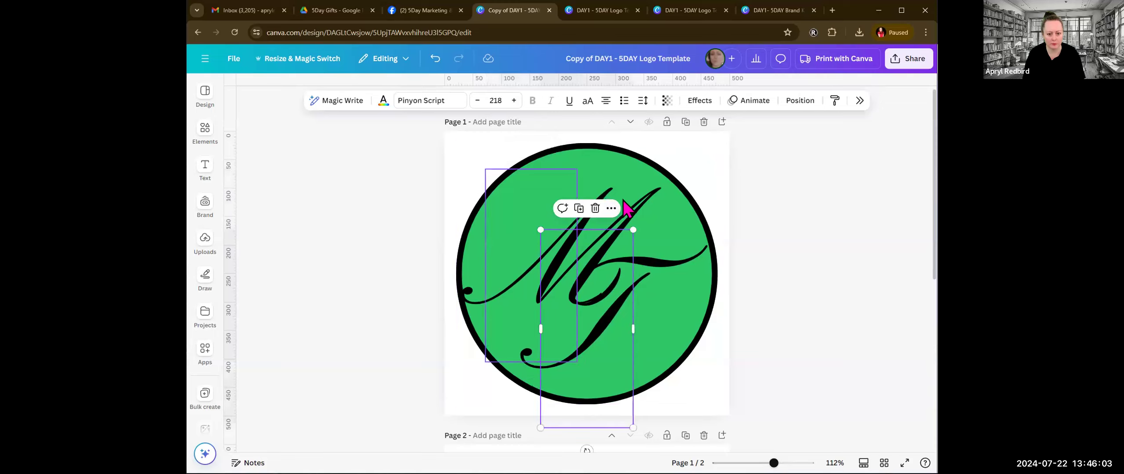
pyautogui.click(510, 287)
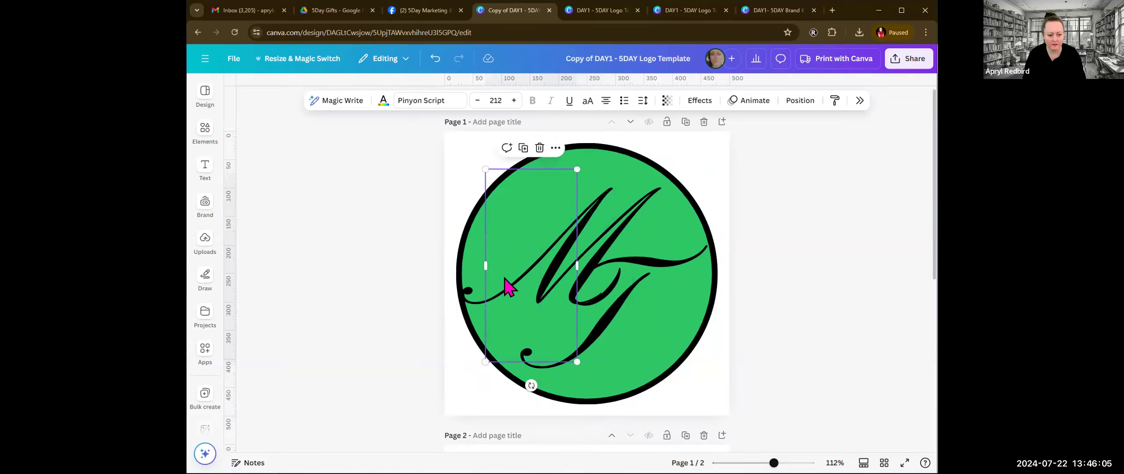
pyautogui.click(614, 303)
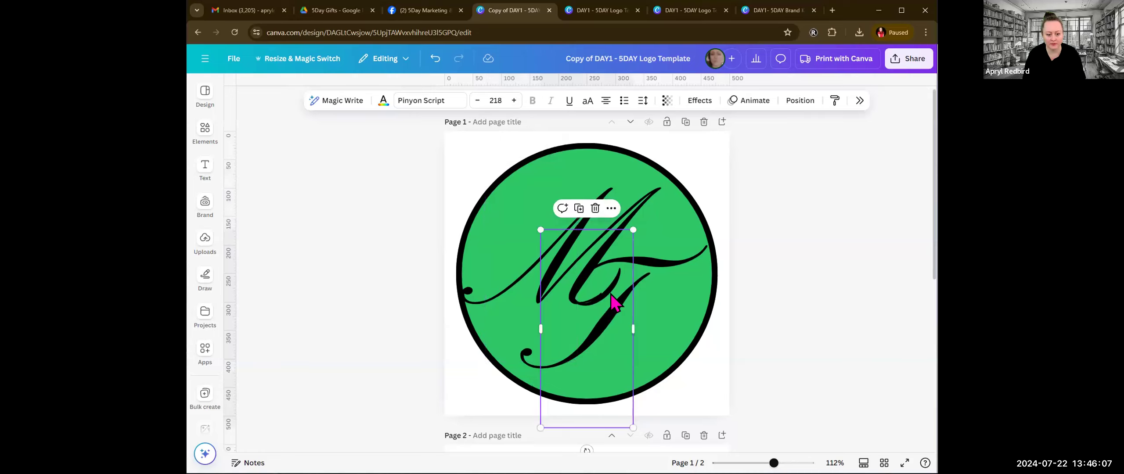
pyautogui.click(781, 340)
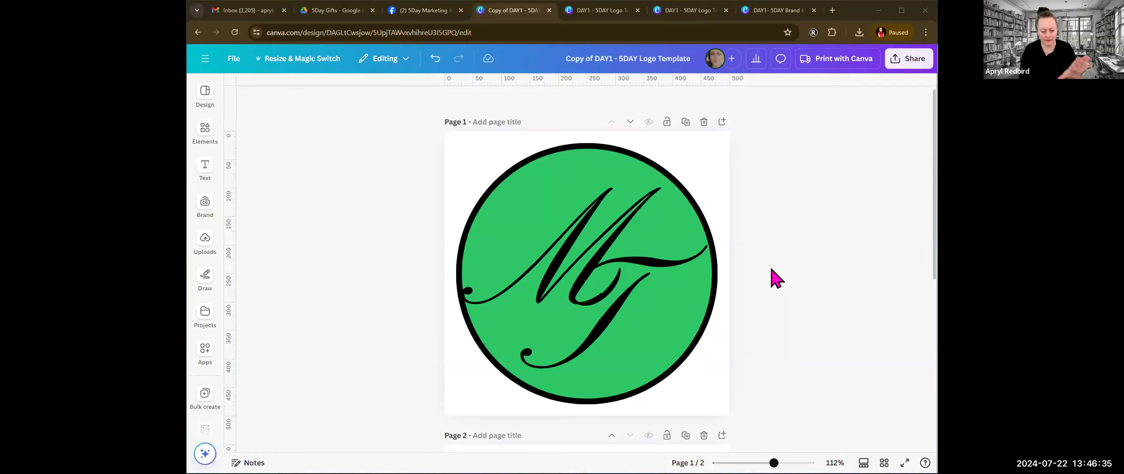
# Step: Try light and medium grey fills on the green circle, and fill it with the linear gradient #a6a6a6 to #ffffff
pyautogui.click(696, 327)
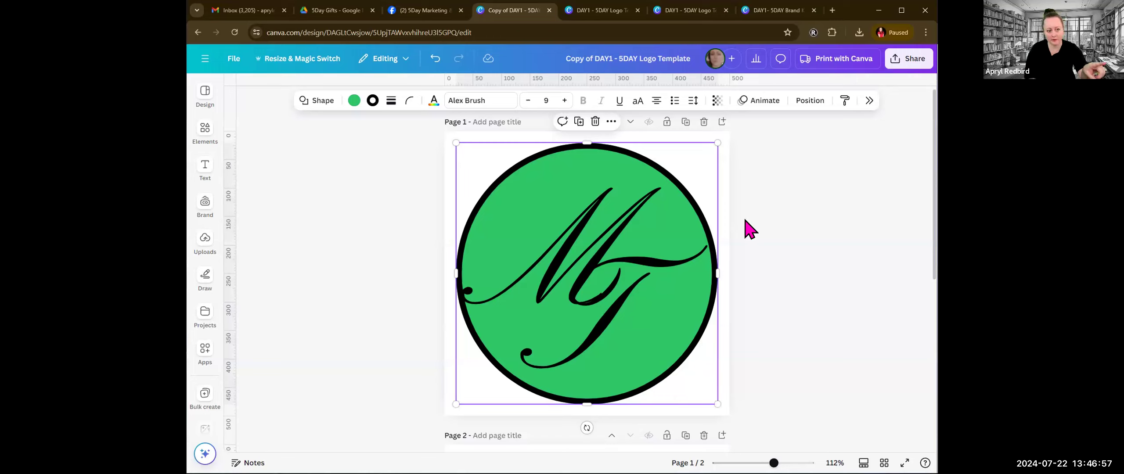
pyautogui.click(361, 99)
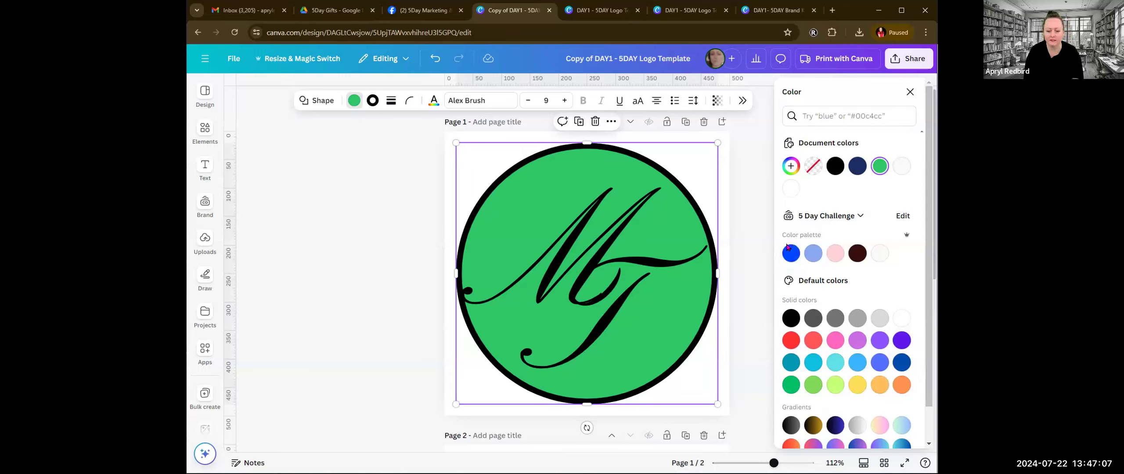
pyautogui.click(868, 322)
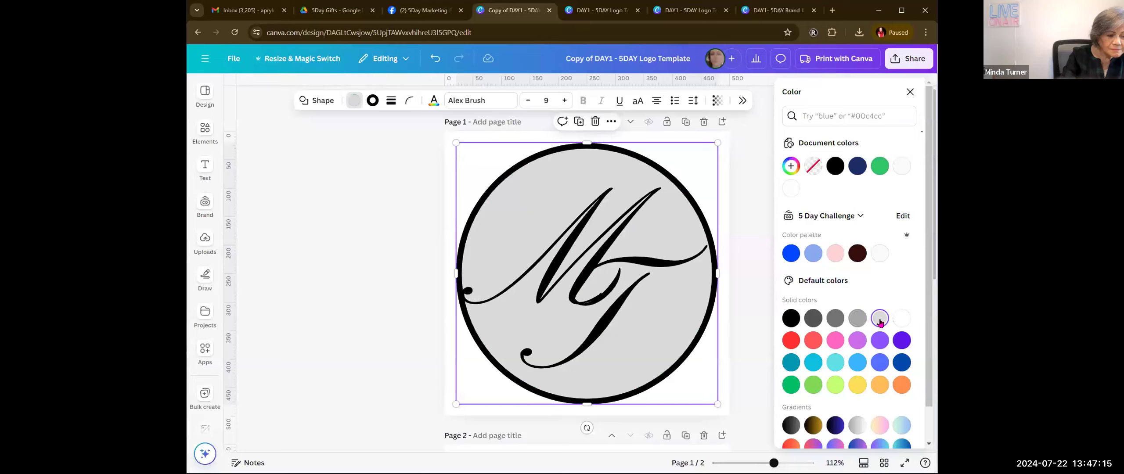
pyautogui.click(861, 320)
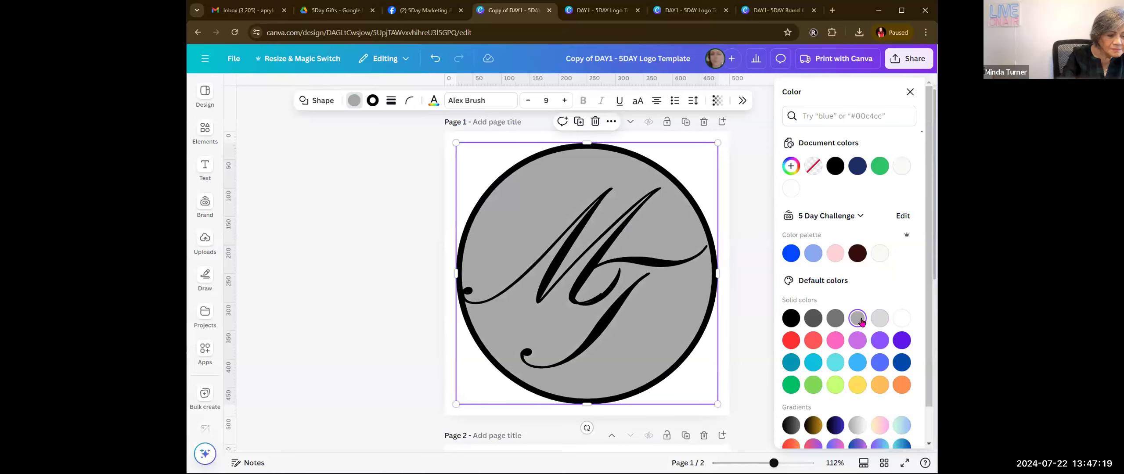
pyautogui.scroll(-1, 837, 400)
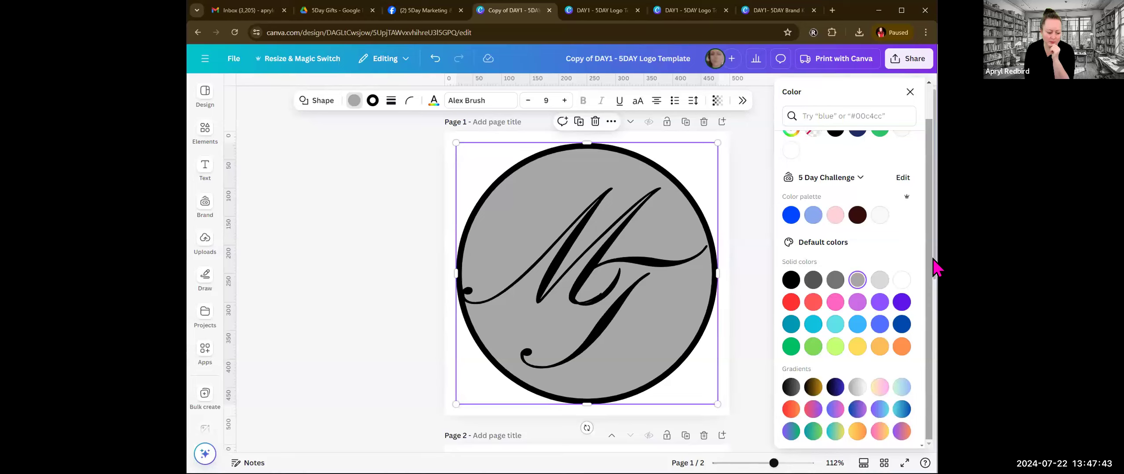
pyautogui.click(855, 387)
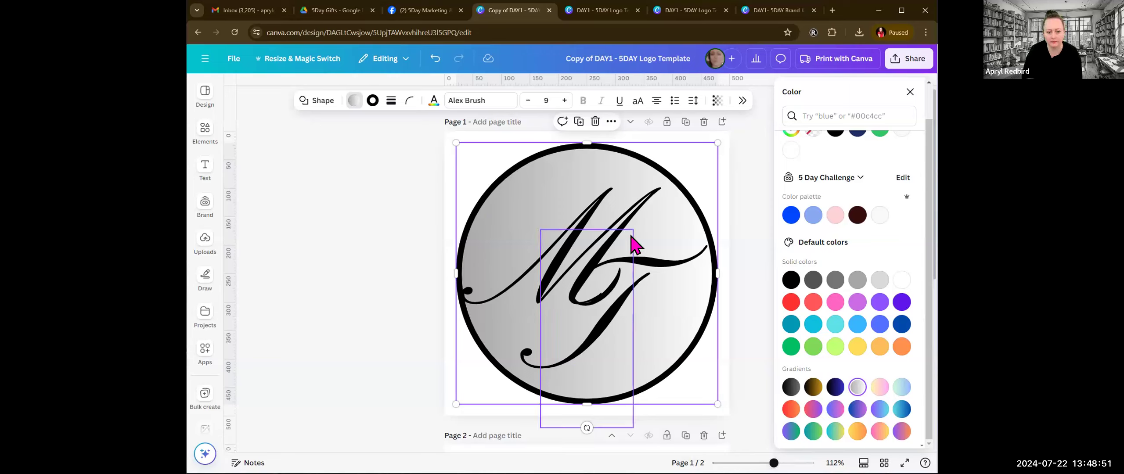
# Step: Enlarge the letter T to font size 229 and reposition it slightly up and right over the M
pyautogui.click(590, 238)
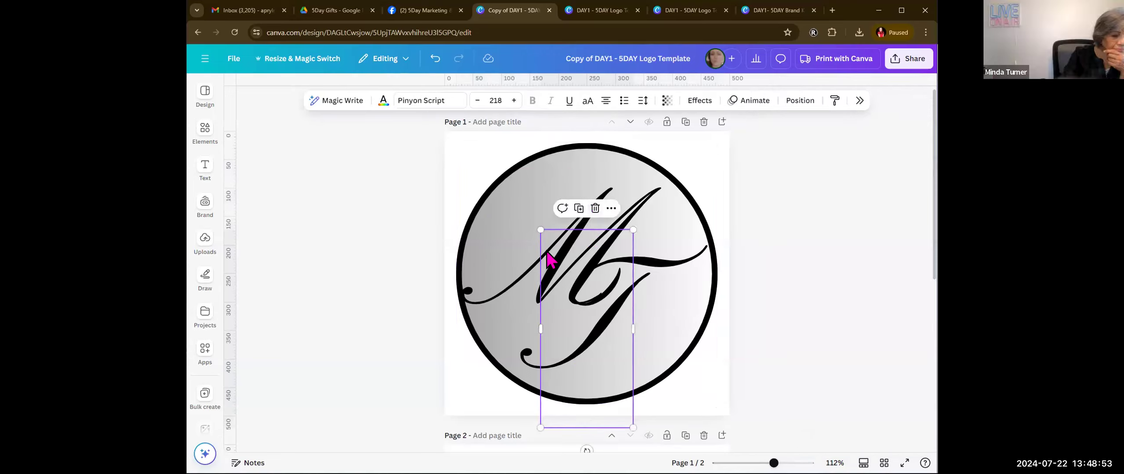
pyautogui.moveTo(540, 227); pyautogui.dragTo(536, 220)
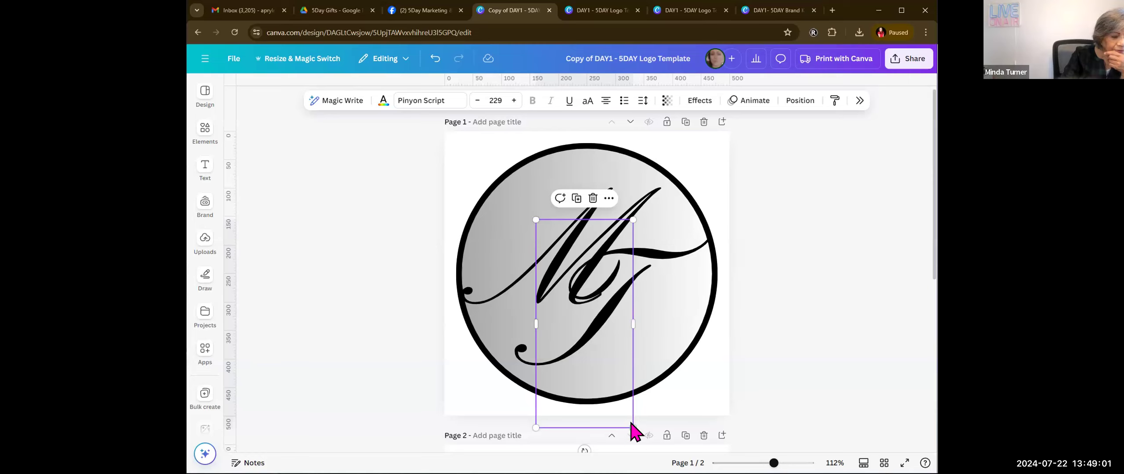
pyautogui.moveTo(628, 428); pyautogui.dragTo(641, 443)
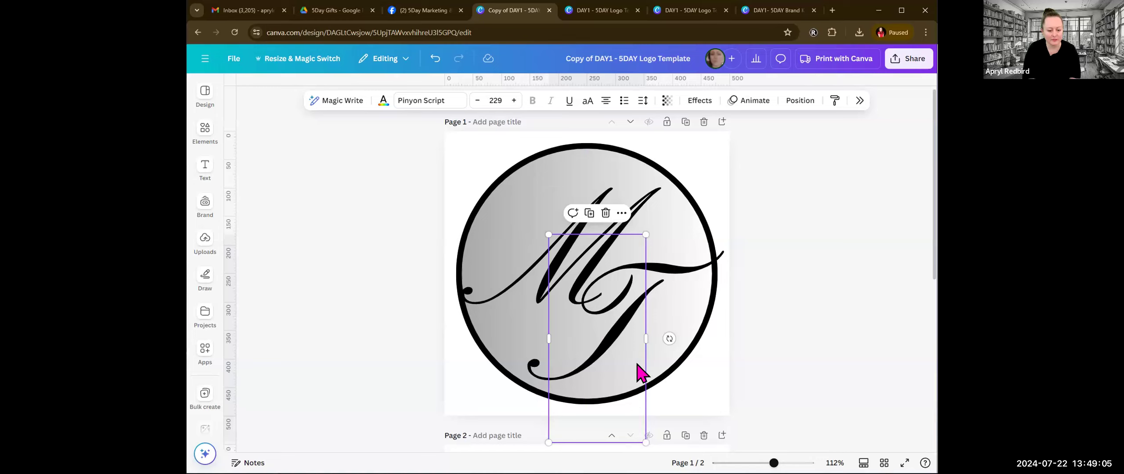
pyautogui.moveTo(631, 354); pyautogui.dragTo(631, 378)
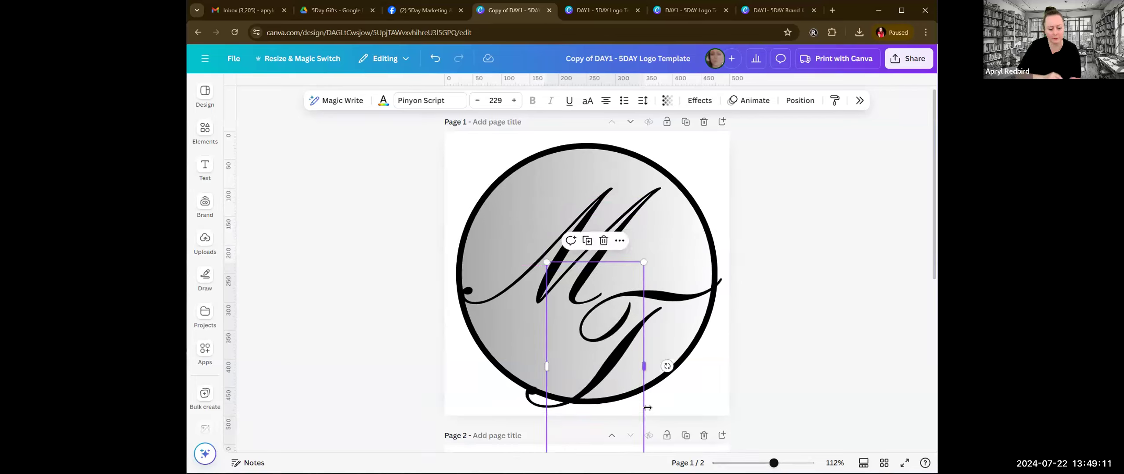
pyautogui.moveTo(631, 413); pyautogui.dragTo(640, 352)
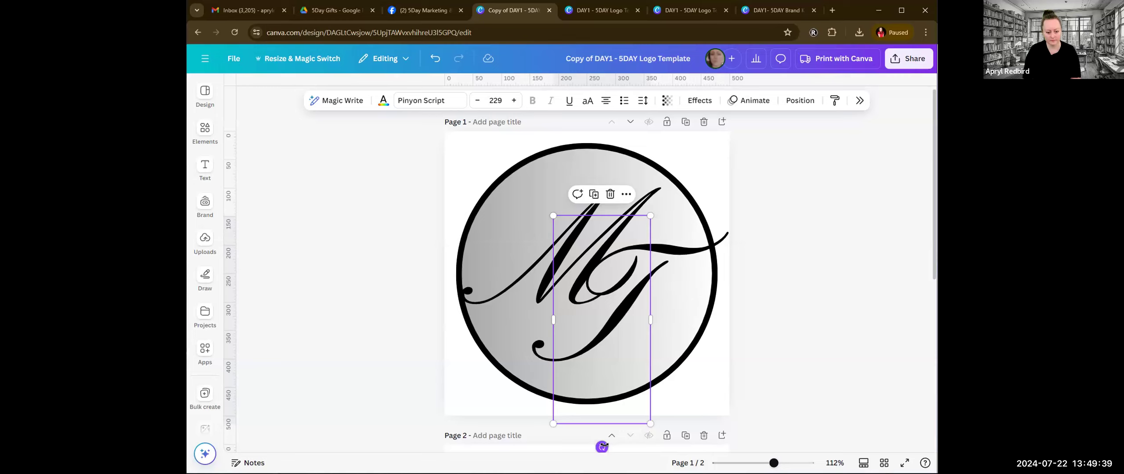
# Step: Tilt the letter T counterclockwise and enlarge it to font size 250
pyautogui.moveTo(602, 447); pyautogui.dragTo(620, 439)
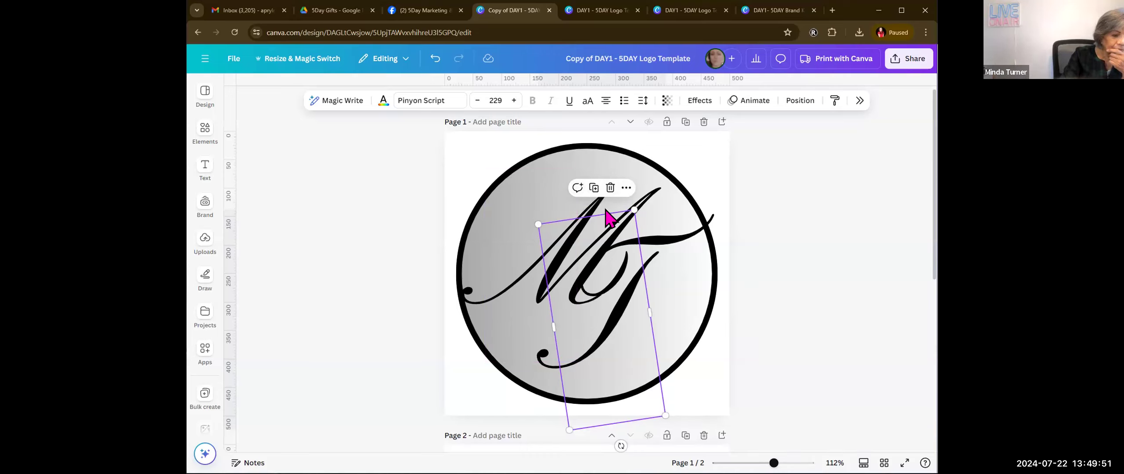
pyautogui.moveTo(633, 205)
pyautogui.mouseDown()
pyautogui.moveTo(642, 184)
pyautogui.moveTo(633, 189)
pyautogui.mouseUp()
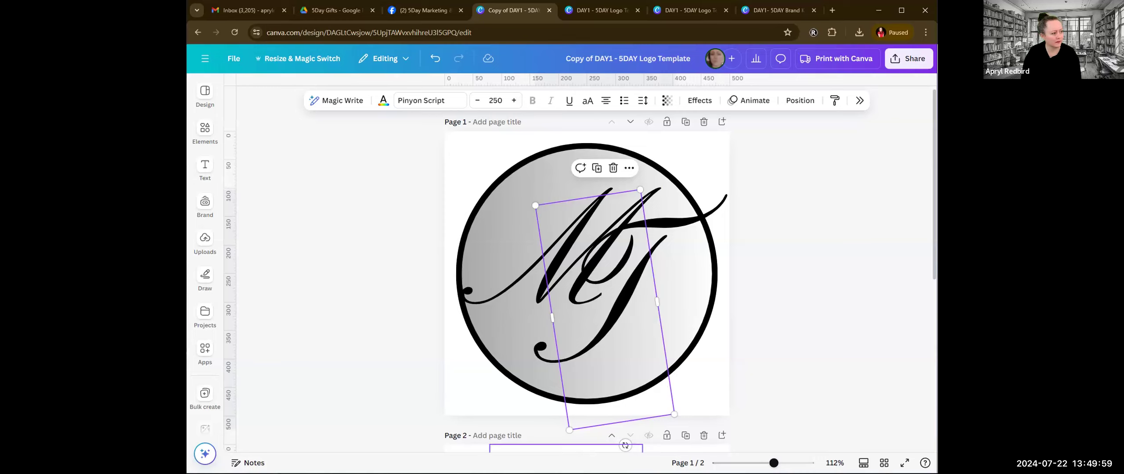
pyautogui.moveTo(625, 446); pyautogui.dragTo(625, 450)
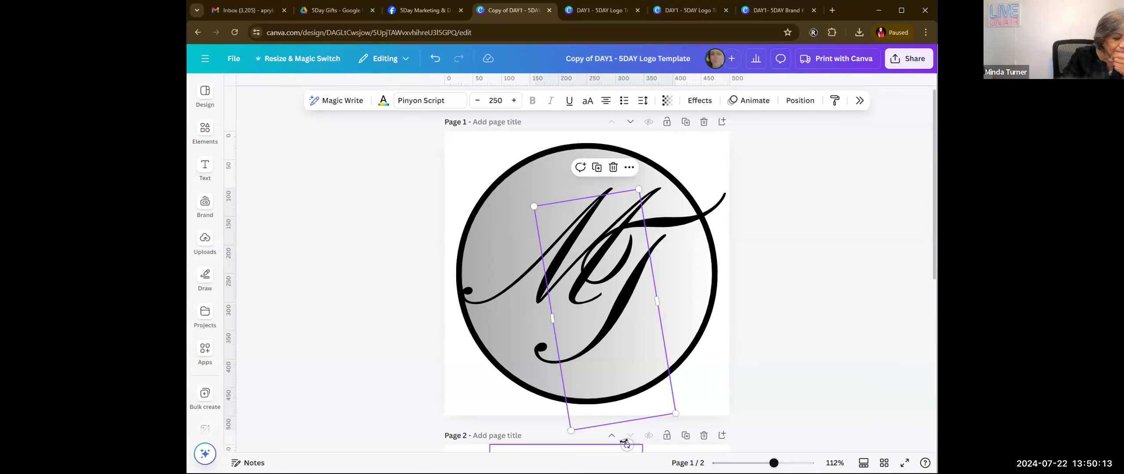
pyautogui.moveTo(627, 444); pyautogui.dragTo(633, 444)
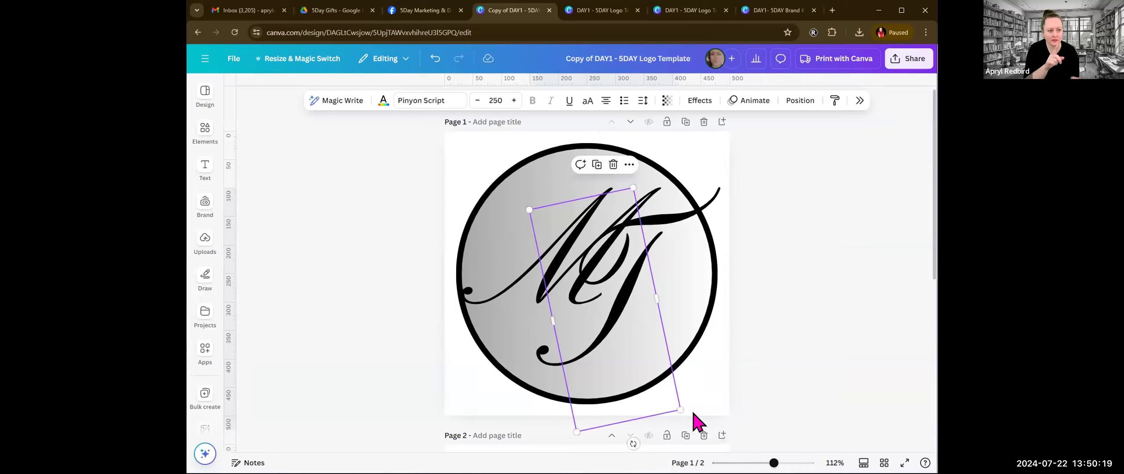
# Step: Move the tilted T down and scale it to font size 219, and shift the circle slightly up and left
pyautogui.moveTo(675, 402); pyautogui.dragTo(685, 439)
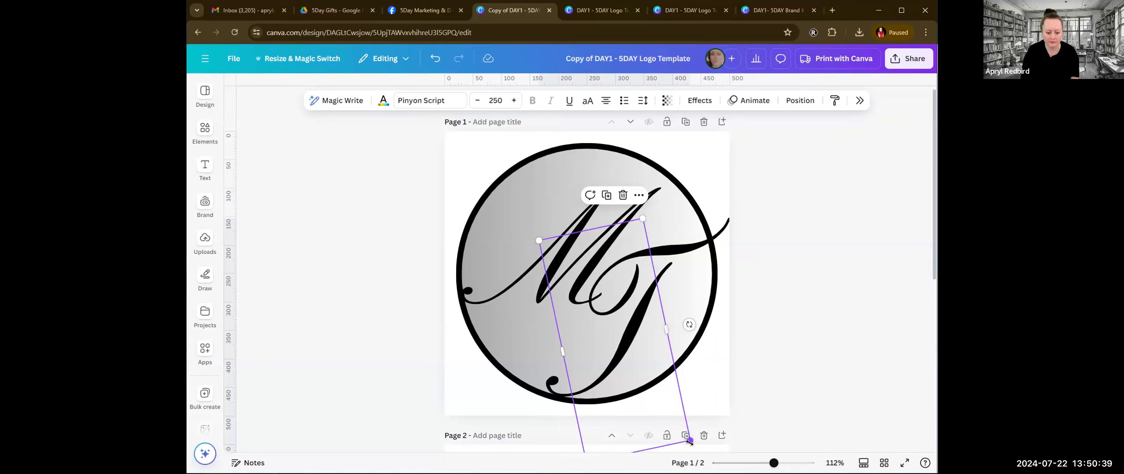
pyautogui.moveTo(688, 440); pyautogui.dragTo(693, 409)
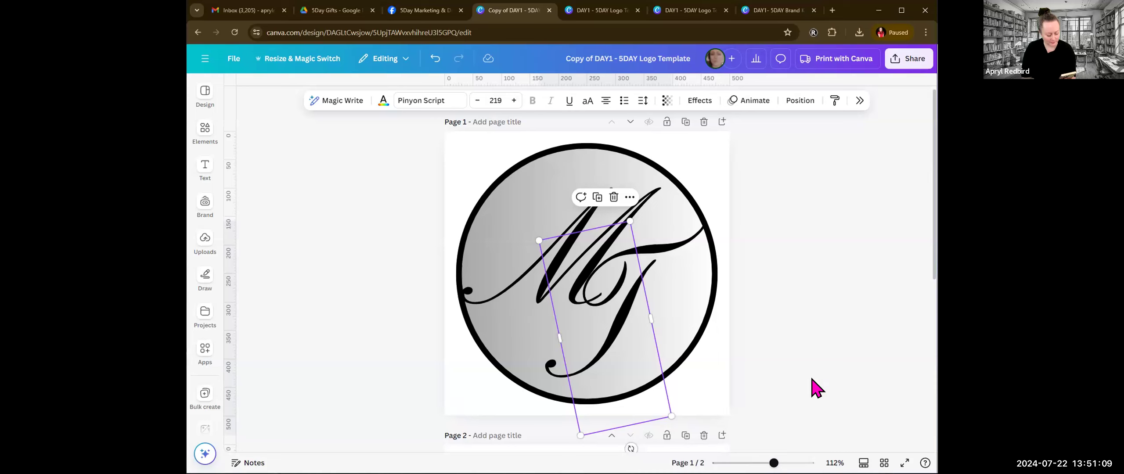
pyautogui.click(658, 188)
pyautogui.moveTo(658, 188); pyautogui.dragTo(654, 180)
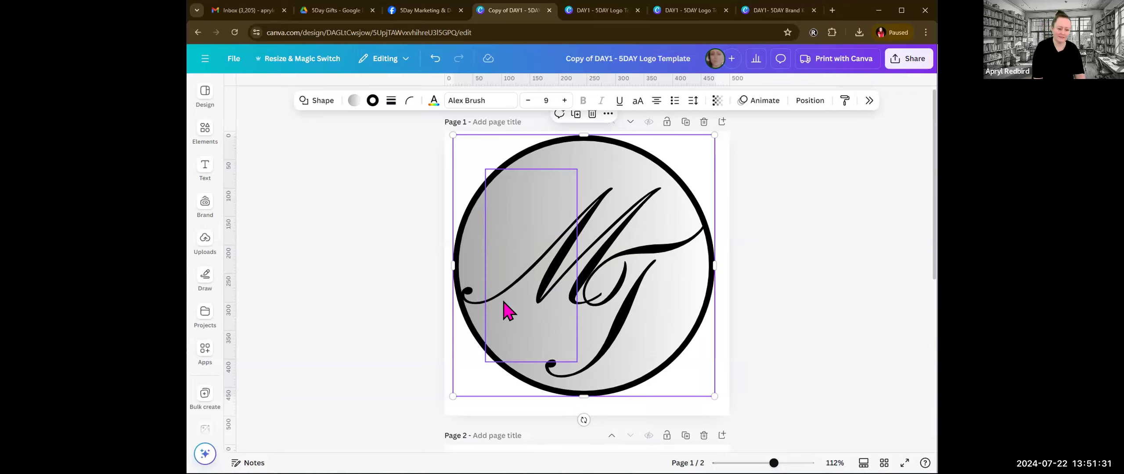
pyautogui.click(488, 365)
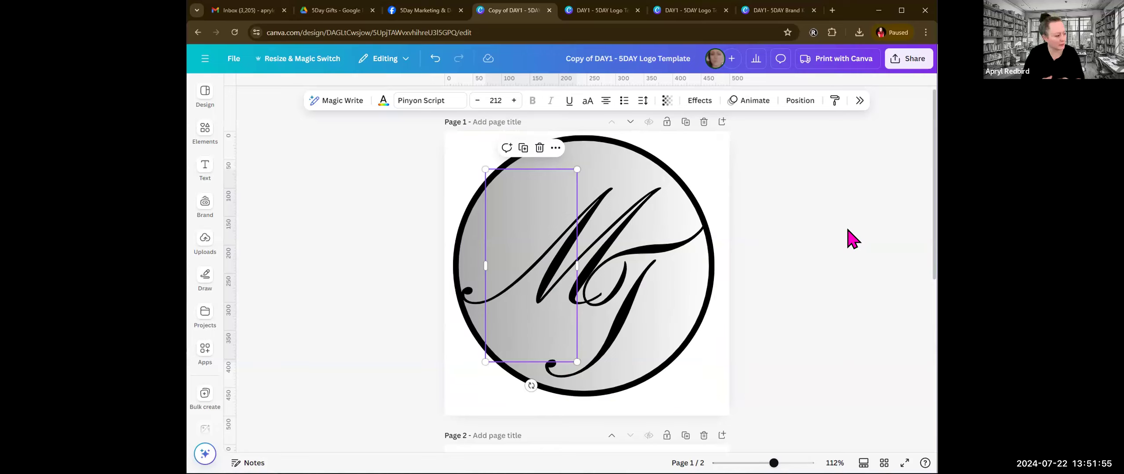
# Step: Rotate the letter T clockwise until it stands upright again beside the M
pyautogui.click(632, 314)
pyautogui.moveTo(631, 448); pyautogui.dragTo(608, 450)
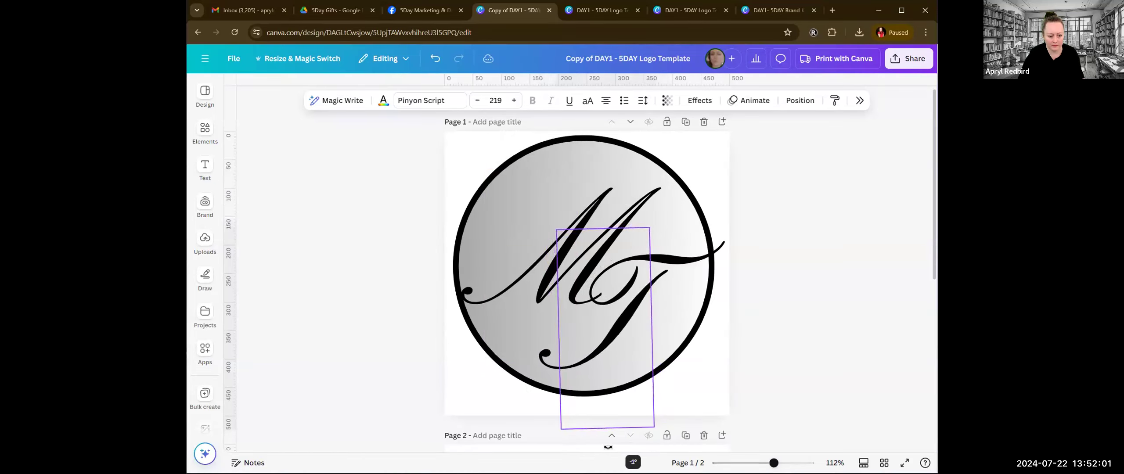
pyautogui.keyDown('shift'); pyautogui.click(542, 326); pyautogui.keyUp('shift')
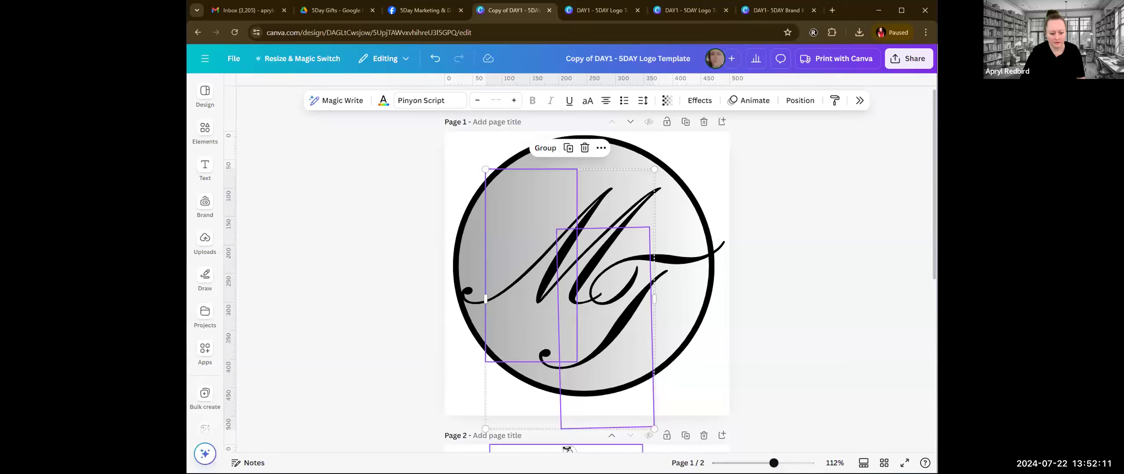
pyautogui.click(635, 296)
pyautogui.click(625, 373)
pyautogui.moveTo(608, 451); pyautogui.dragTo(605, 451)
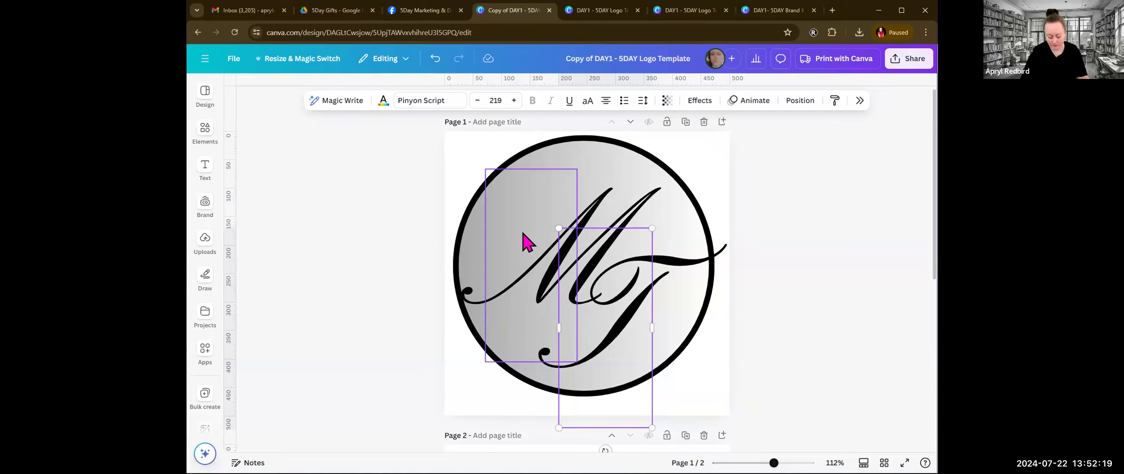
# Step: Rotate the letters M and T together counterclockwise, scale them down slightly and position the pair inside the circle
pyautogui.keyDown('shift'); pyautogui.click(530, 252); pyautogui.keyUp('shift')
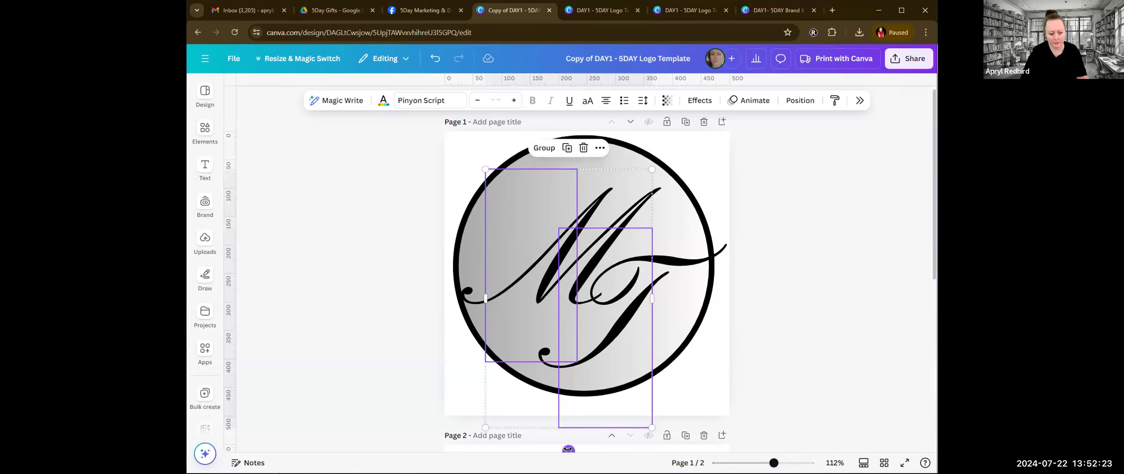
pyautogui.moveTo(568, 450); pyautogui.dragTo(627, 435)
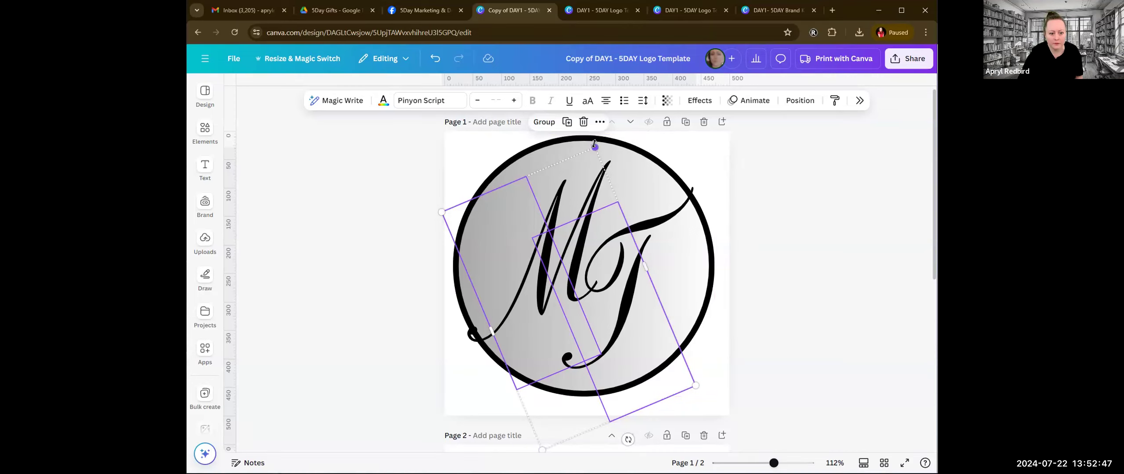
pyautogui.moveTo(594, 144); pyautogui.dragTo(585, 179)
pyautogui.moveTo(574, 312); pyautogui.dragTo(580, 293)
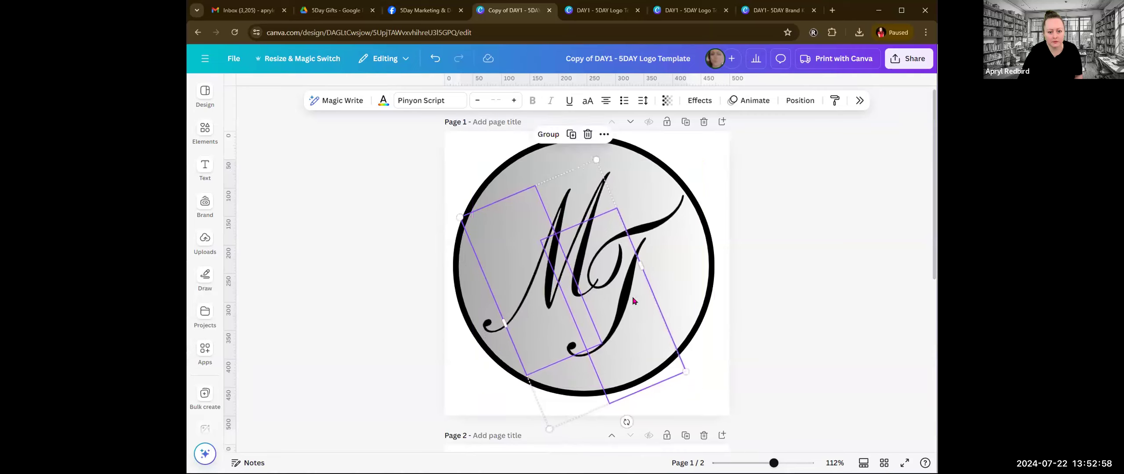
pyautogui.click(794, 311)
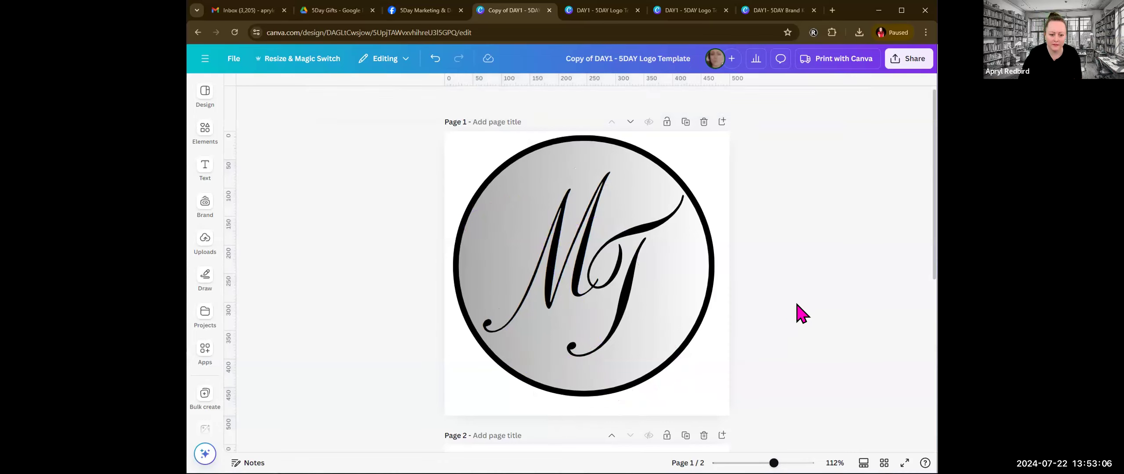
# Step: Set up the design download as a PNG at size 2.875 with a transparent background
pyautogui.click(911, 62)
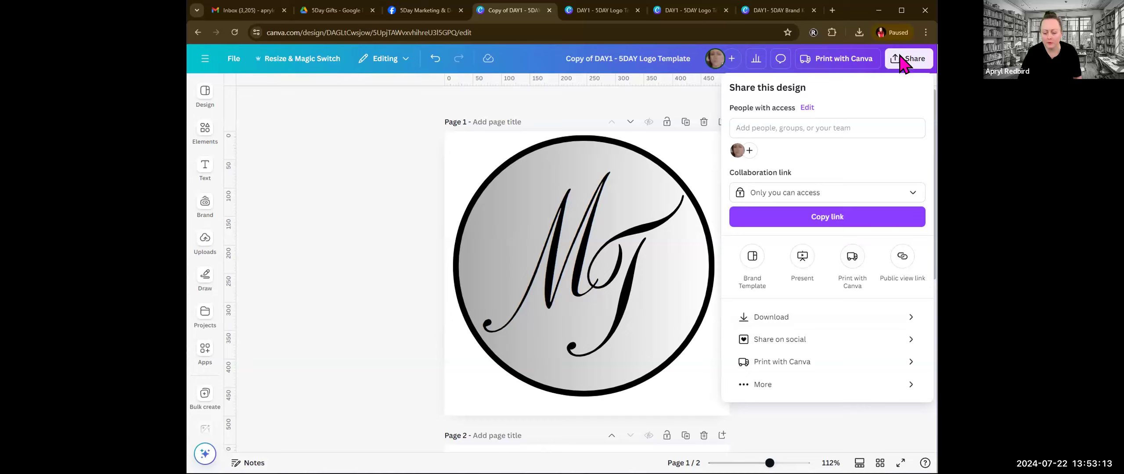
pyautogui.click(777, 325)
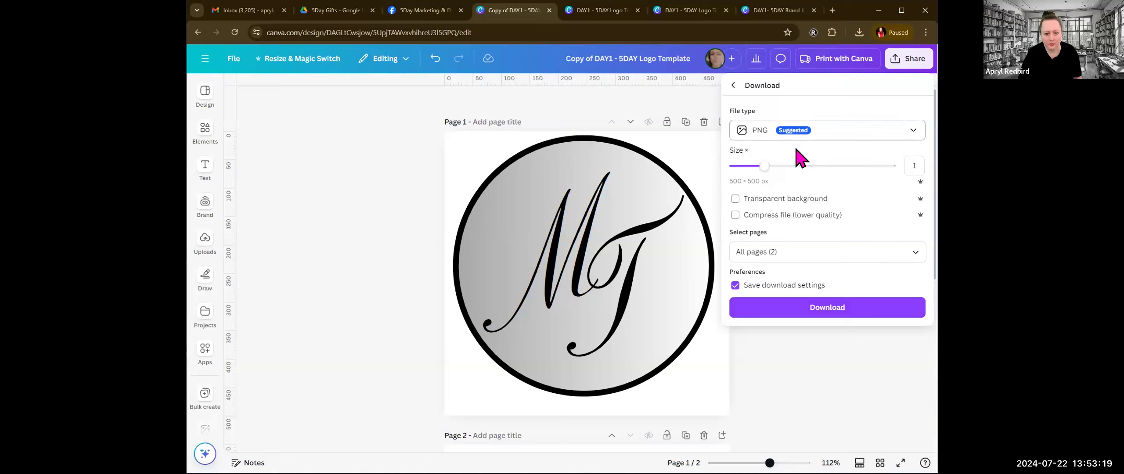
pyautogui.moveTo(765, 167); pyautogui.dragTo(876, 167)
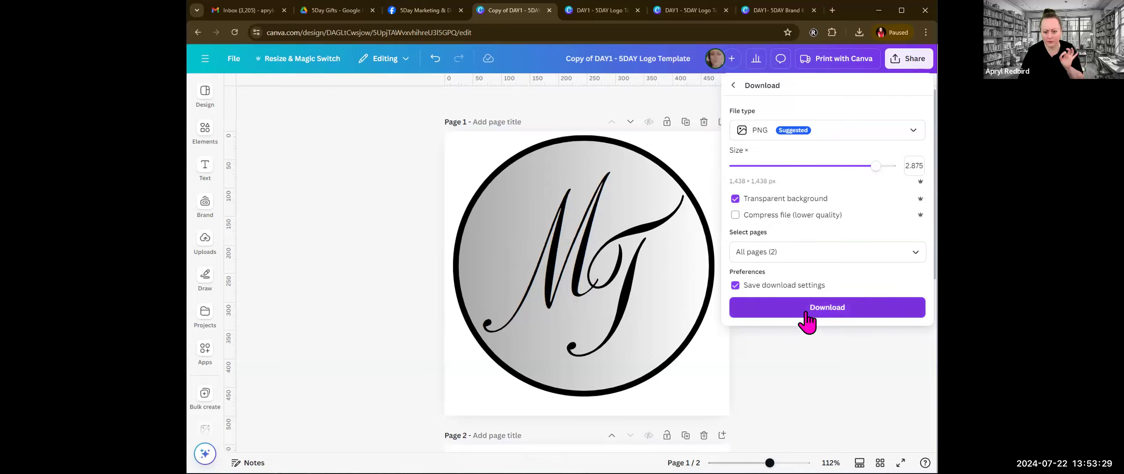
# Step: Limit the download to Page 1 only and download the MT logo
pyautogui.click(915, 254)
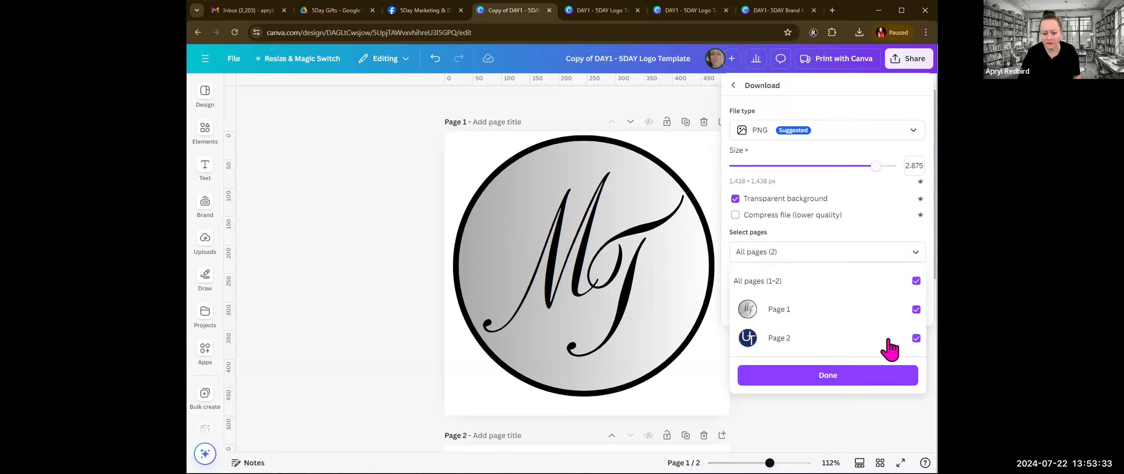
pyautogui.click(912, 283)
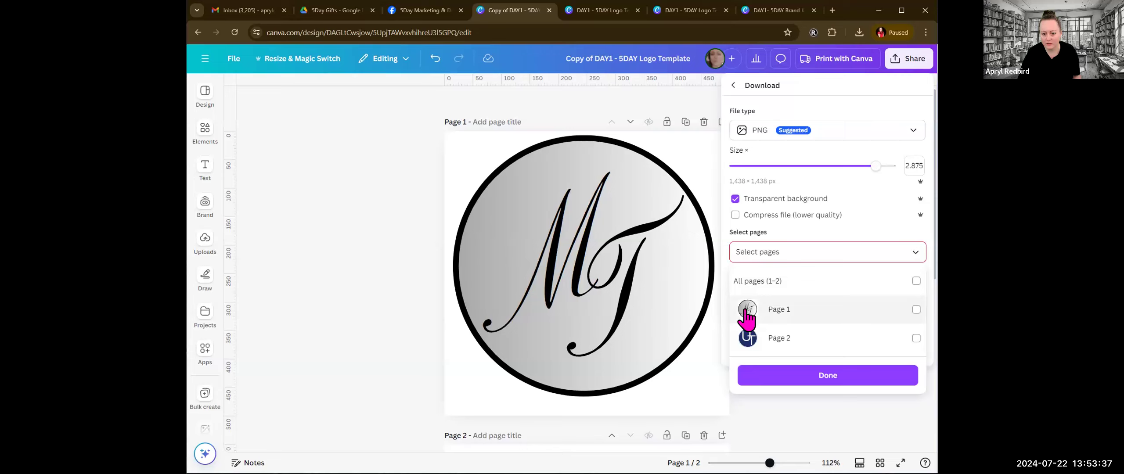
pyautogui.click(916, 310)
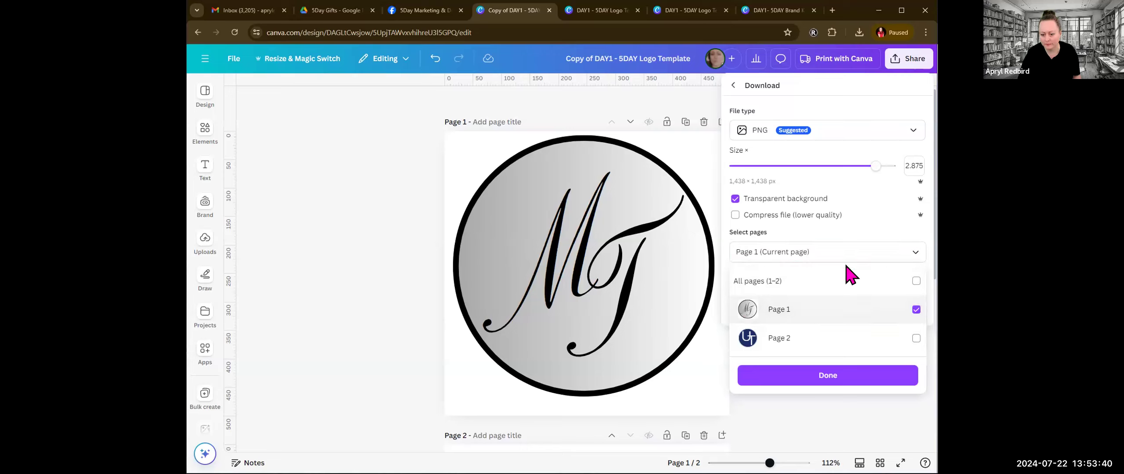
pyautogui.click(830, 378)
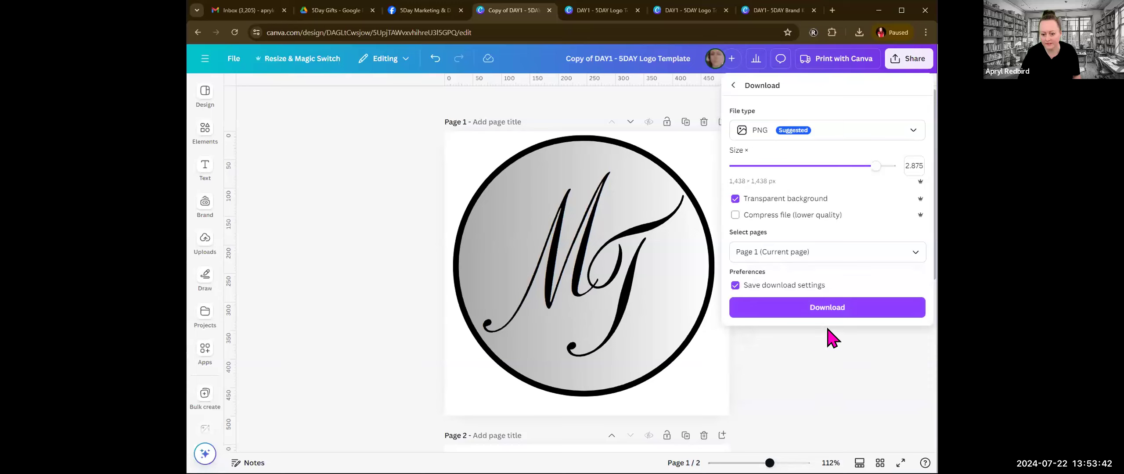
pyautogui.click(844, 307)
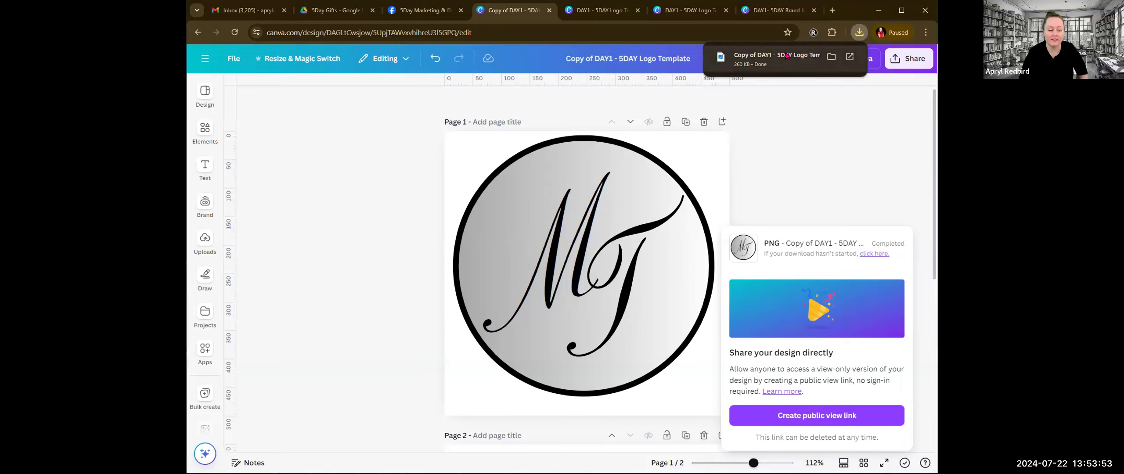
# Step: Switch to the bootcamp's Facebook group and start a new post with the downloaded "Copy of DAY1 - 5DAY Logo Template .png" attached
pyautogui.click(417, 12)
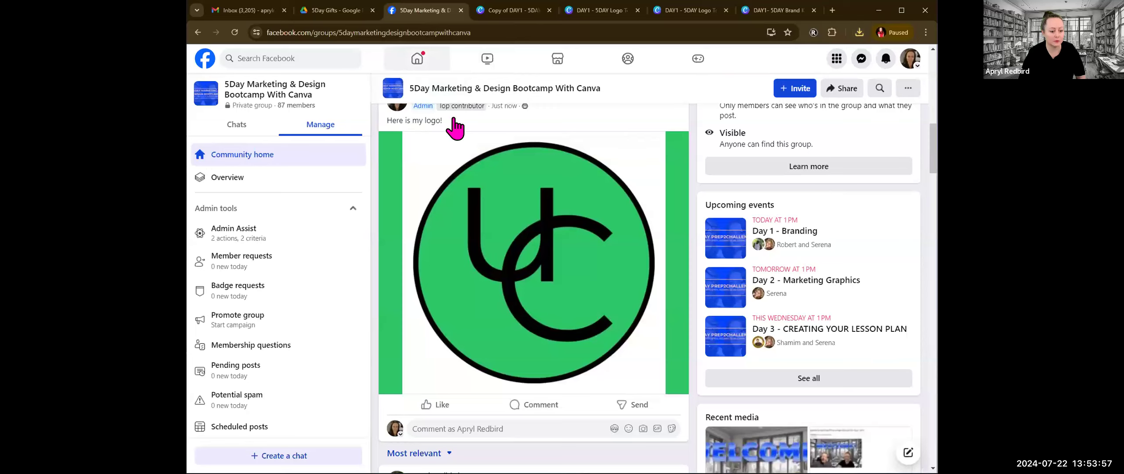
pyautogui.scroll(10, 552, 261)
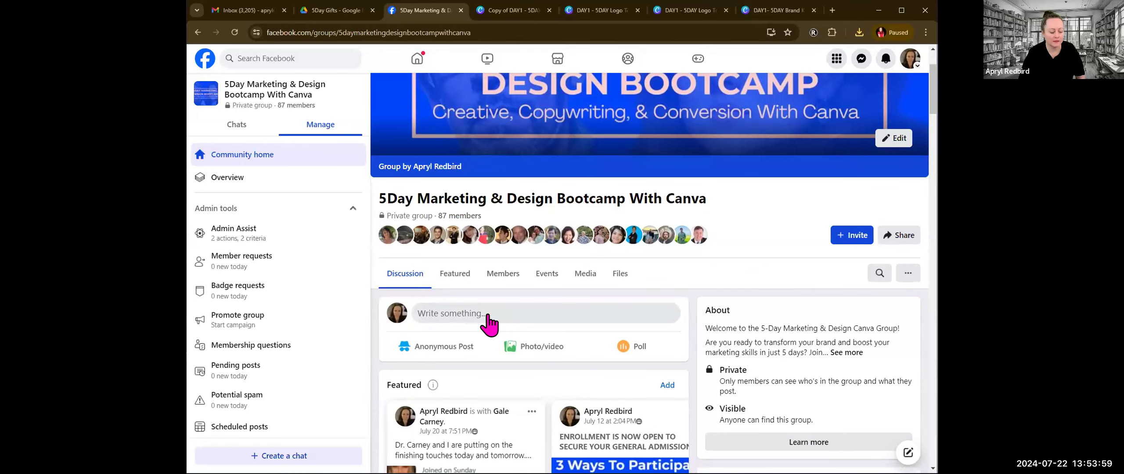
pyautogui.click(487, 315)
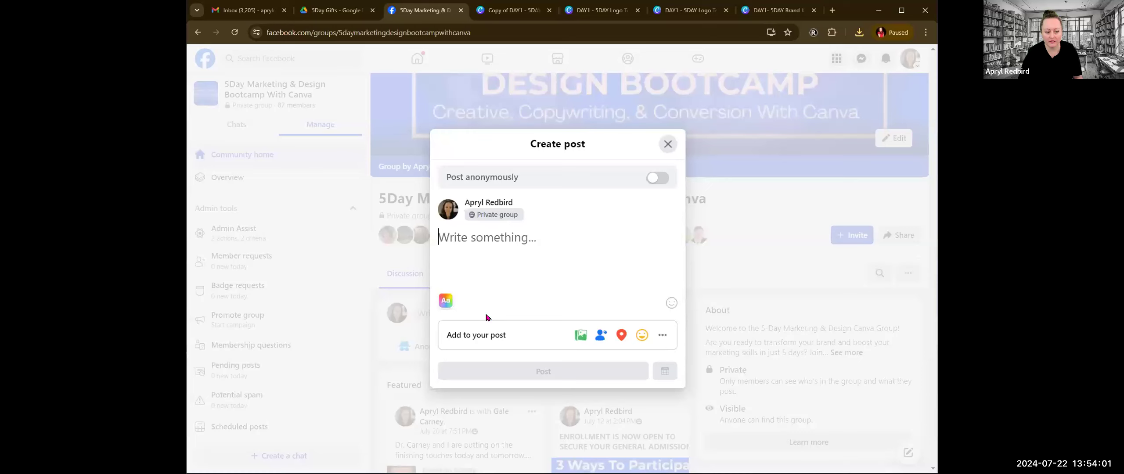
pyautogui.click(859, 33)
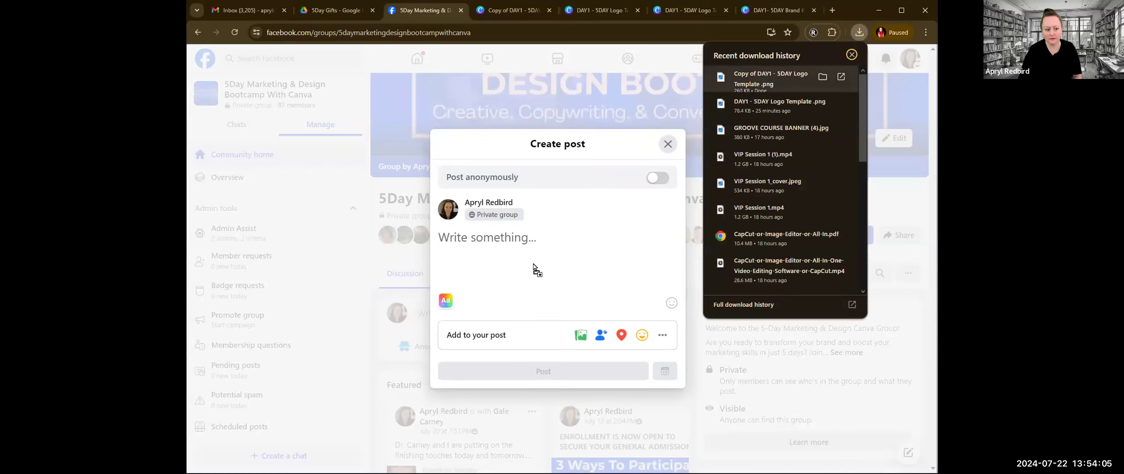
pyautogui.moveTo(506, 260); pyautogui.dragTo(506, 260)
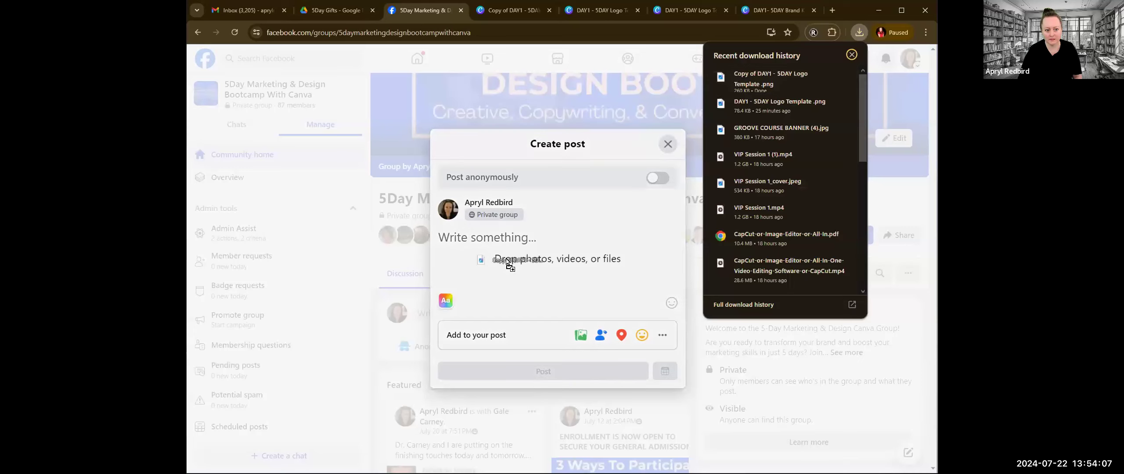
pyautogui.moveTo(512, 184); pyautogui.dragTo(512, 184)
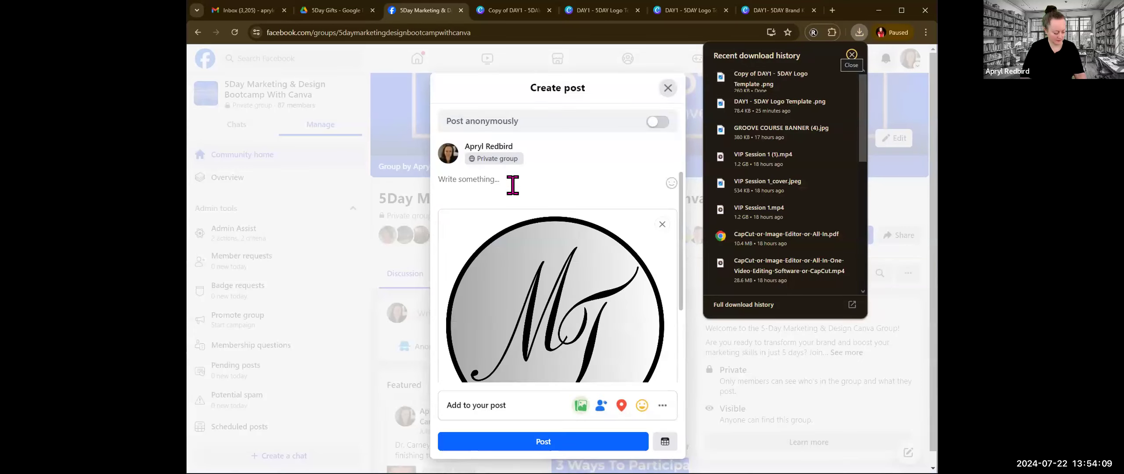
# Step: Caption the logo post "Here is" followed by the participant's full name and an exclamation mark, and publish it to the group
pyautogui.click(513, 184)
pyautogui.write('Here is Minda')
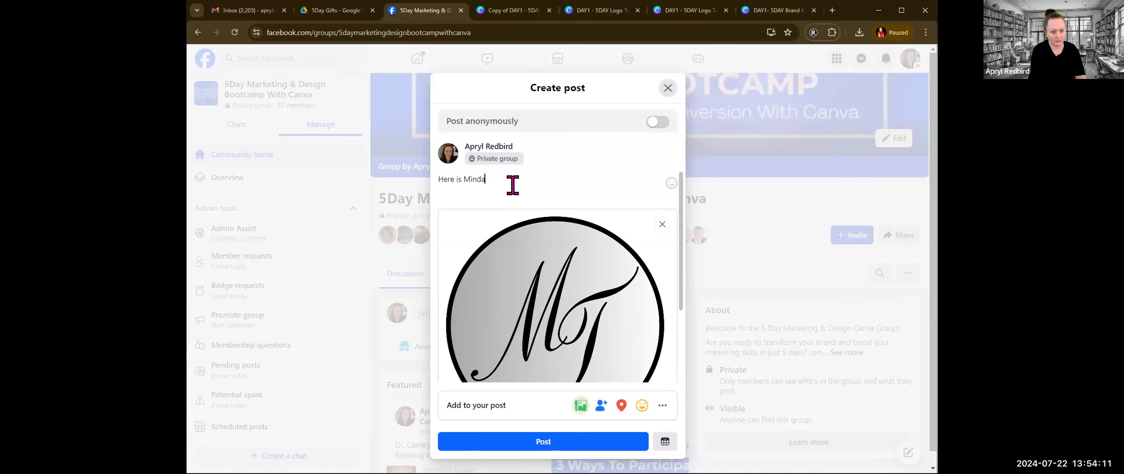
pyautogui.click(514, 194)
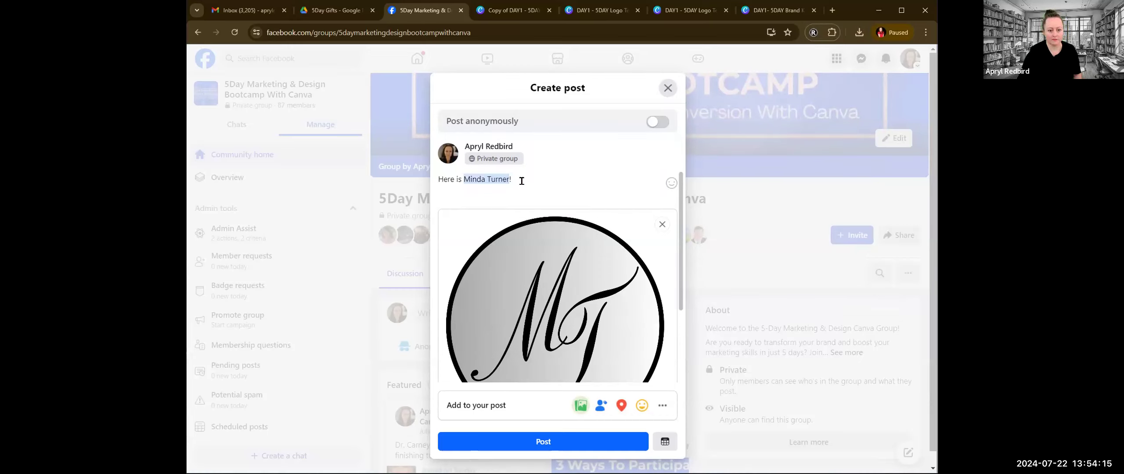
pyautogui.click(543, 441)
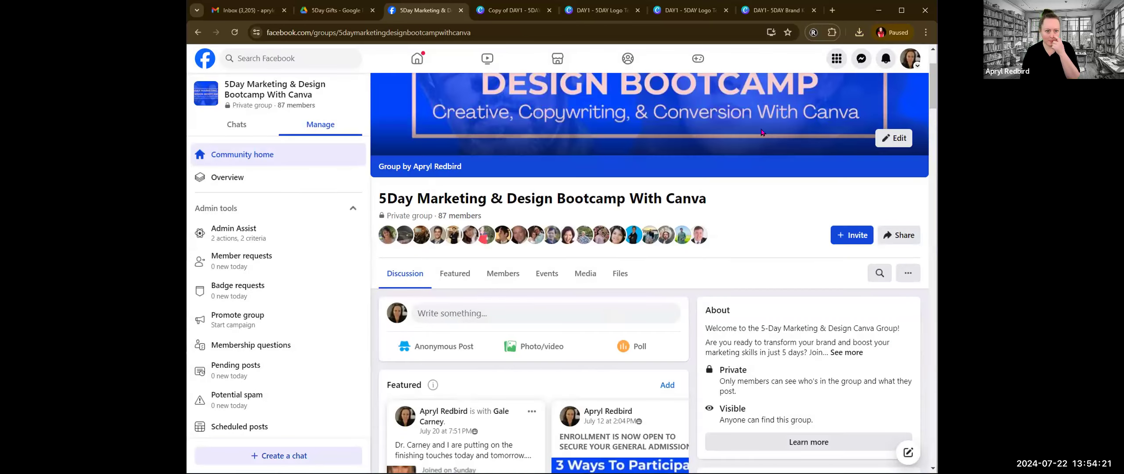
pyautogui.click(690, 13)
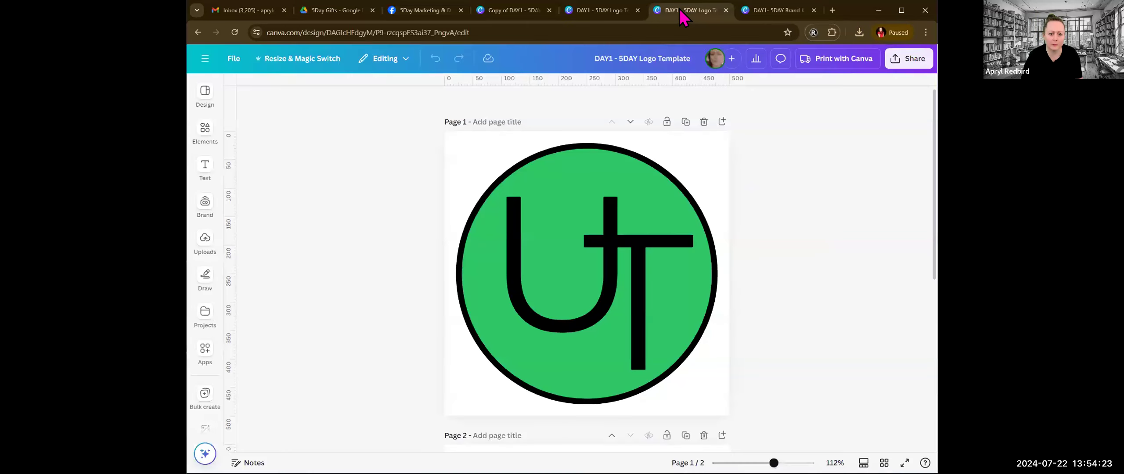
pyautogui.click(611, 12)
pyautogui.click(544, 13)
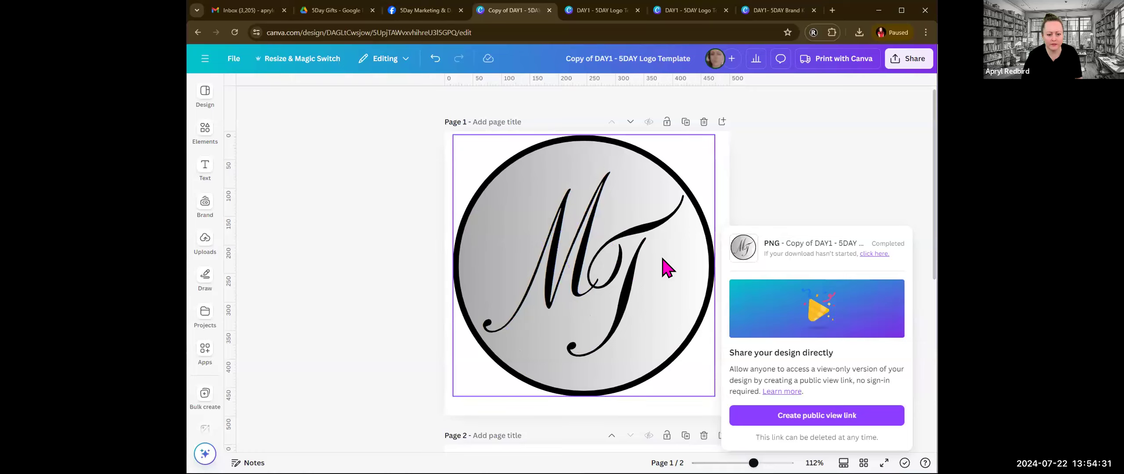
# Step: Leave the original green UT logo design for the Canva home page and open the recent design 5DAY PDF LINKS & ASSIGNMENTS
pyautogui.click(609, 12)
pyautogui.click(205, 59)
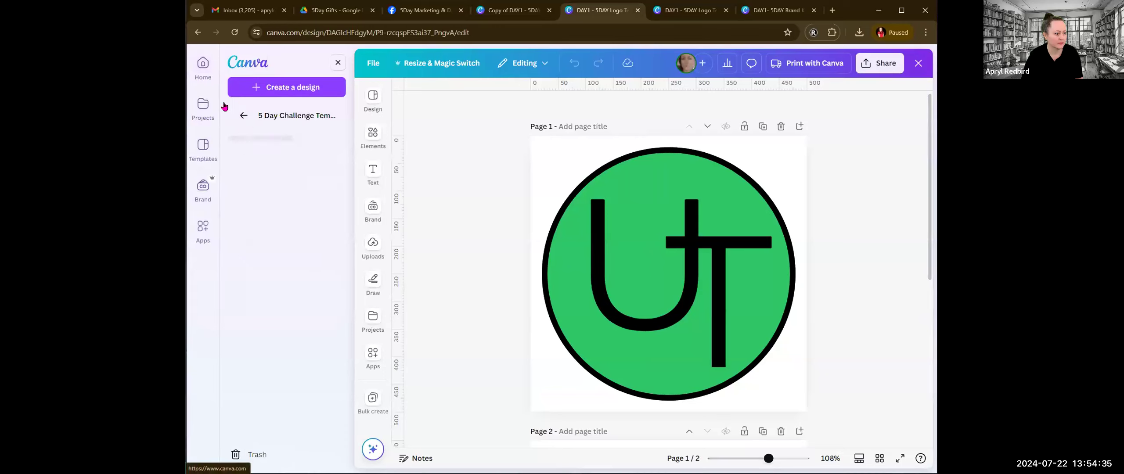
pyautogui.click(203, 66)
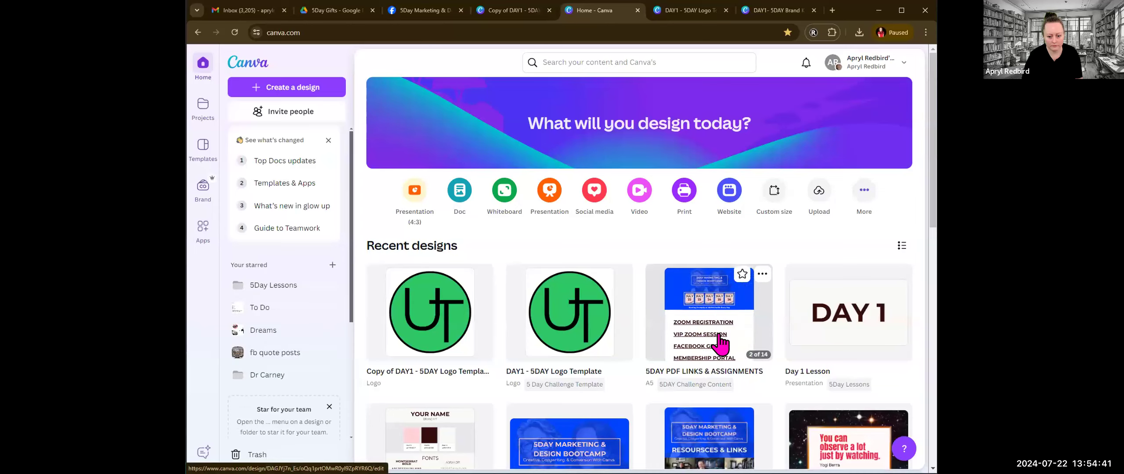
pyautogui.scroll(-1, 718, 334)
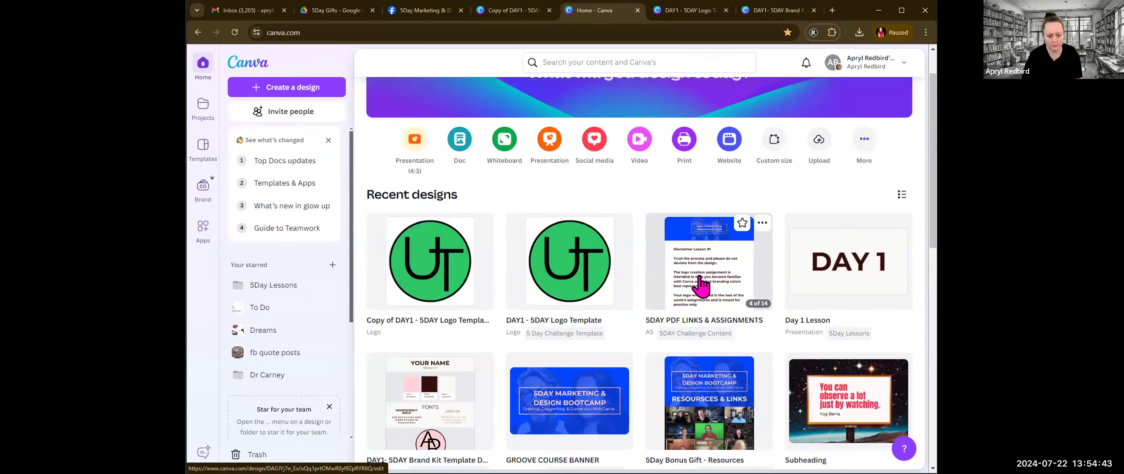
pyautogui.click(706, 282)
# Step: Follow the BRANDING KIT TEMPLATE link on the Homework Day 1 page and open the shared template for editing
pyautogui.scroll(-5, 619, 334)
pyautogui.scroll(-8, 654, 284)
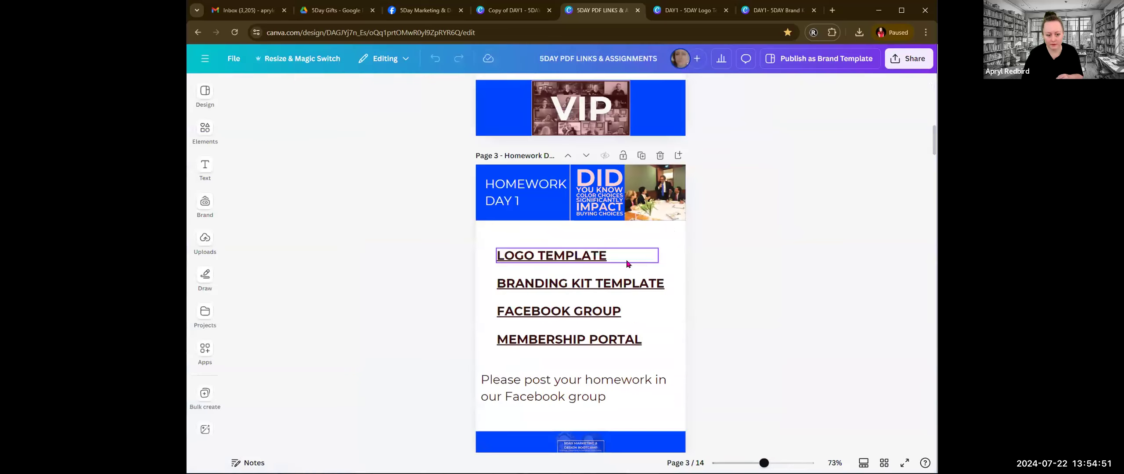
pyautogui.click(570, 285)
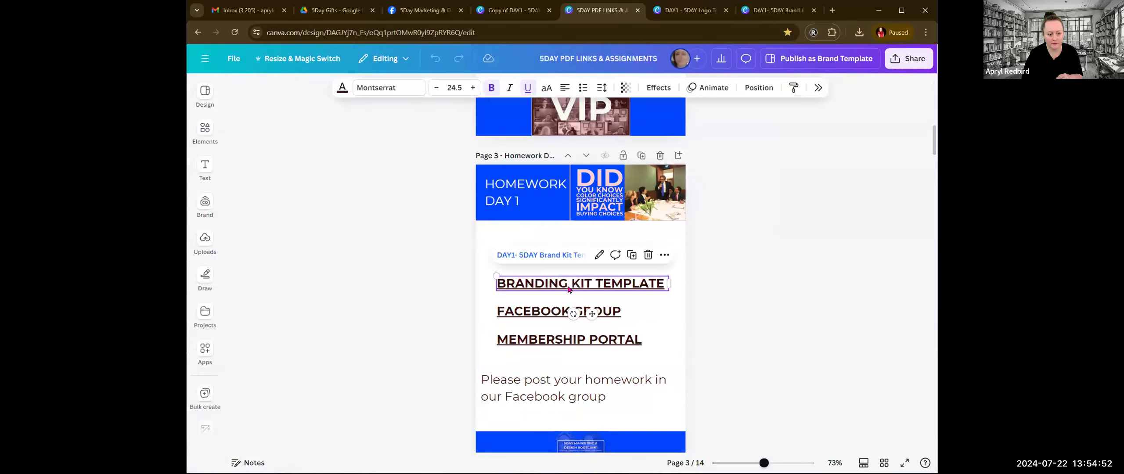
pyautogui.click(536, 256)
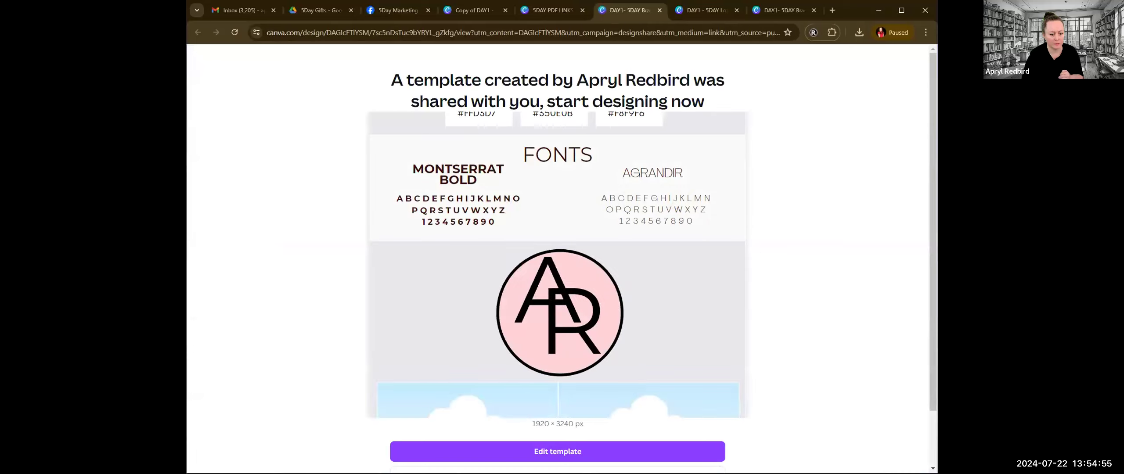
pyautogui.click(636, 452)
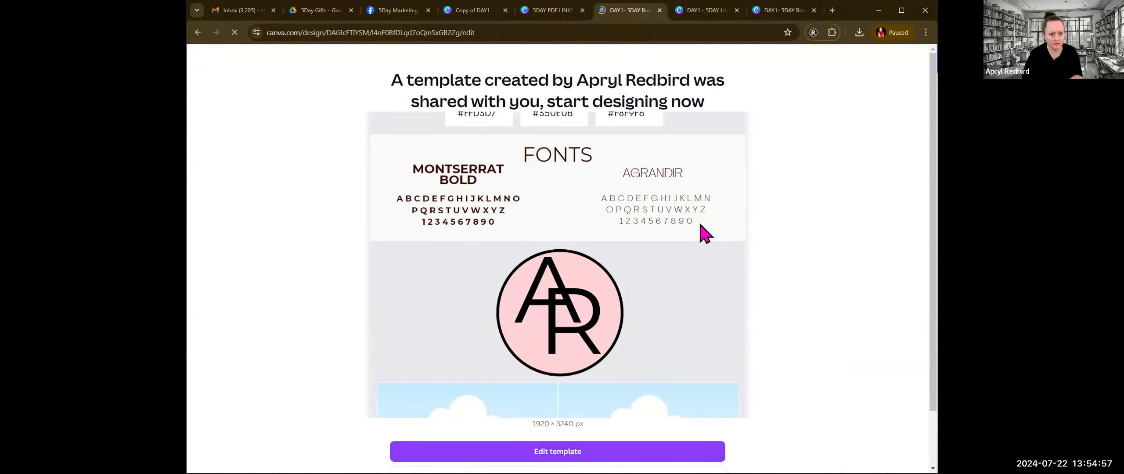